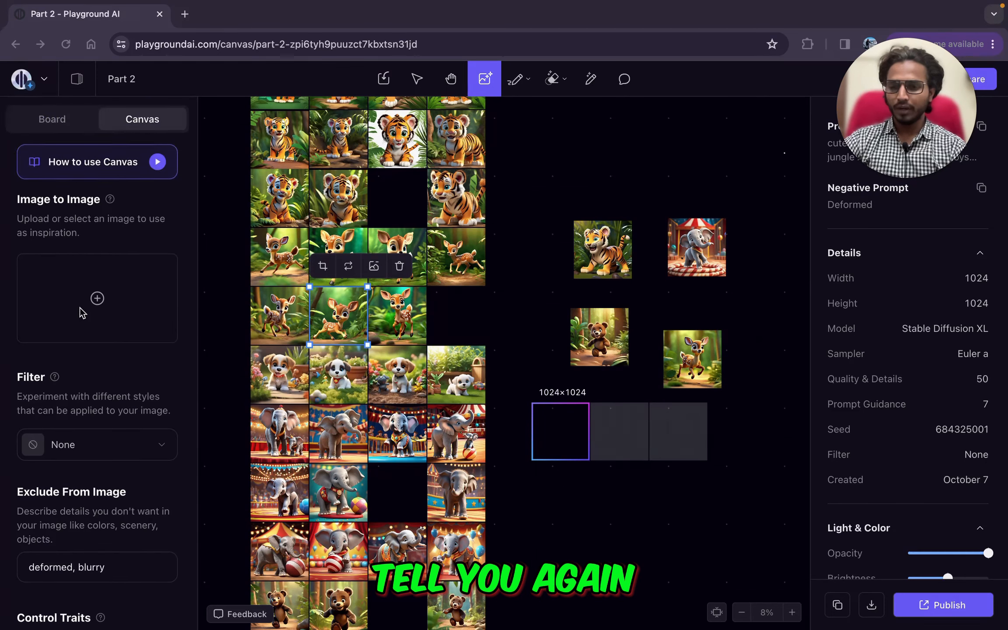
- Select the generation frame, check its dimension, guidance and quality settings, and set the number of images to 4
scroll(132, 306, down, 3)
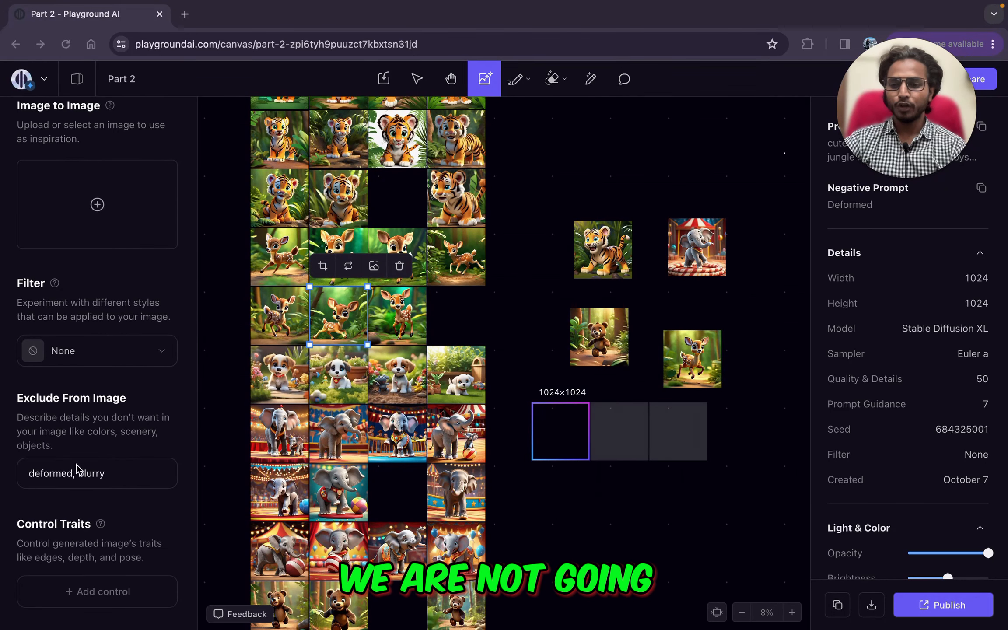
triple_click(117, 474)
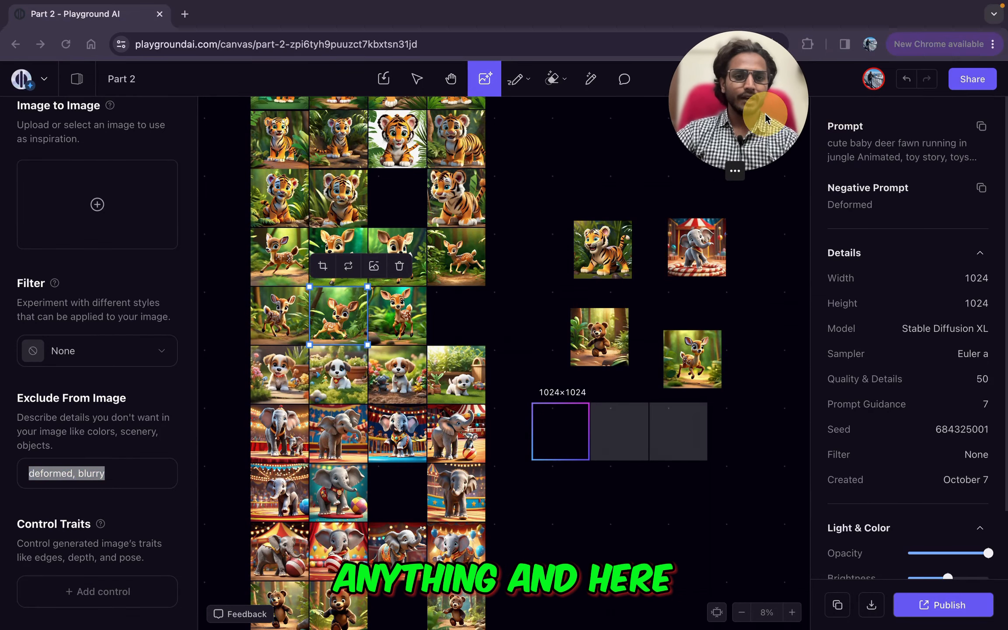
click(599, 339)
click(541, 454)
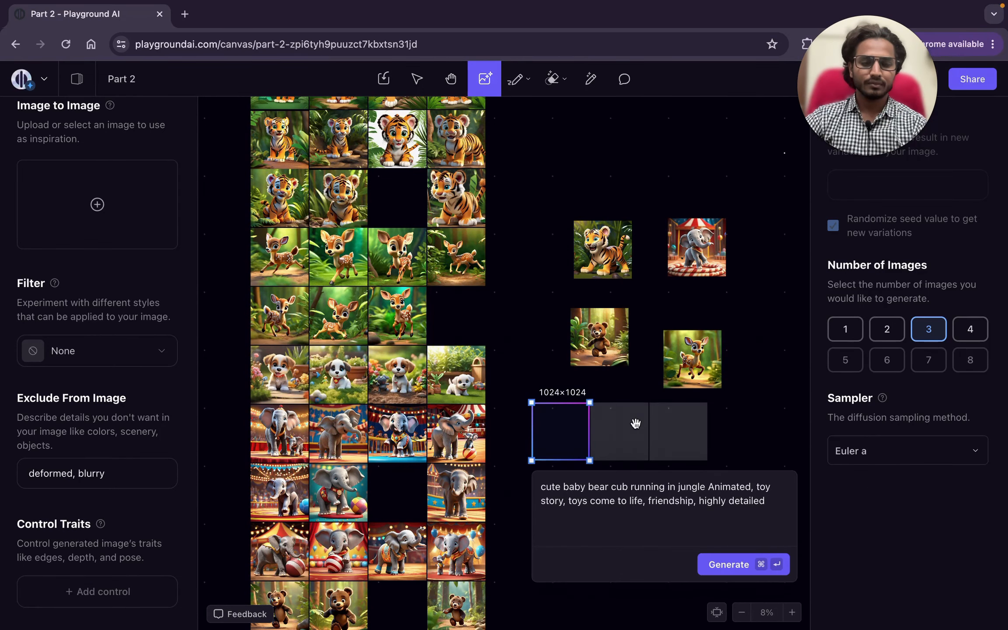
scroll(901, 263, up, 5)
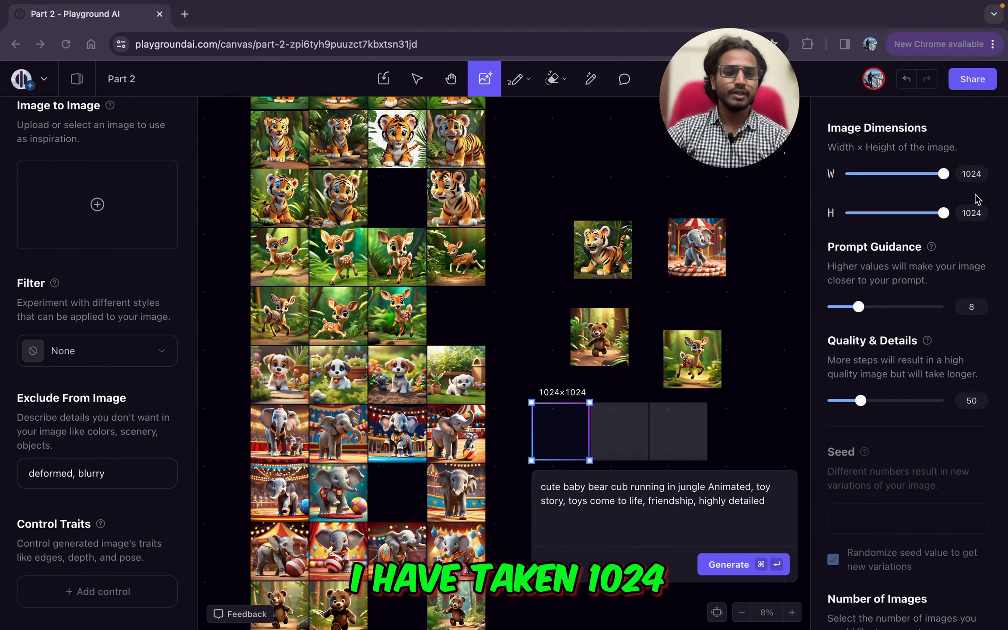
mouse_move(722, 124)
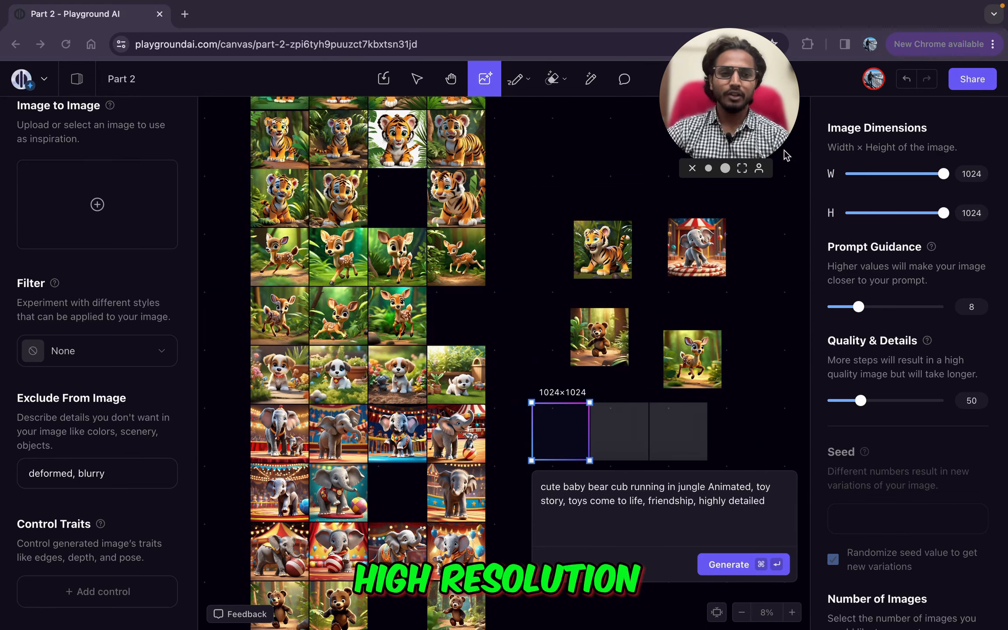
scroll(932, 271, down, 1)
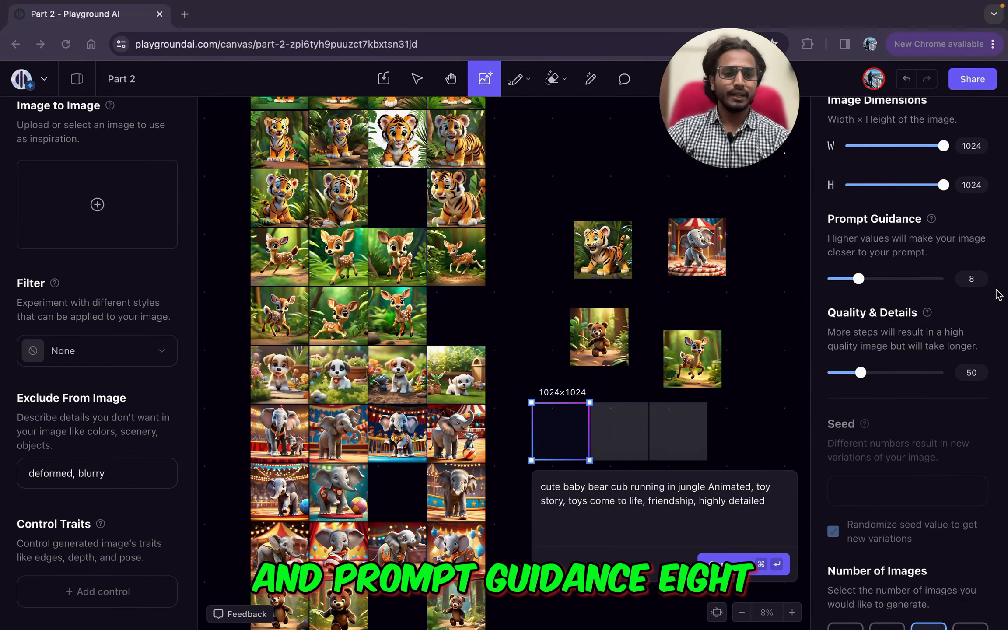
scroll(958, 350, down, 10)
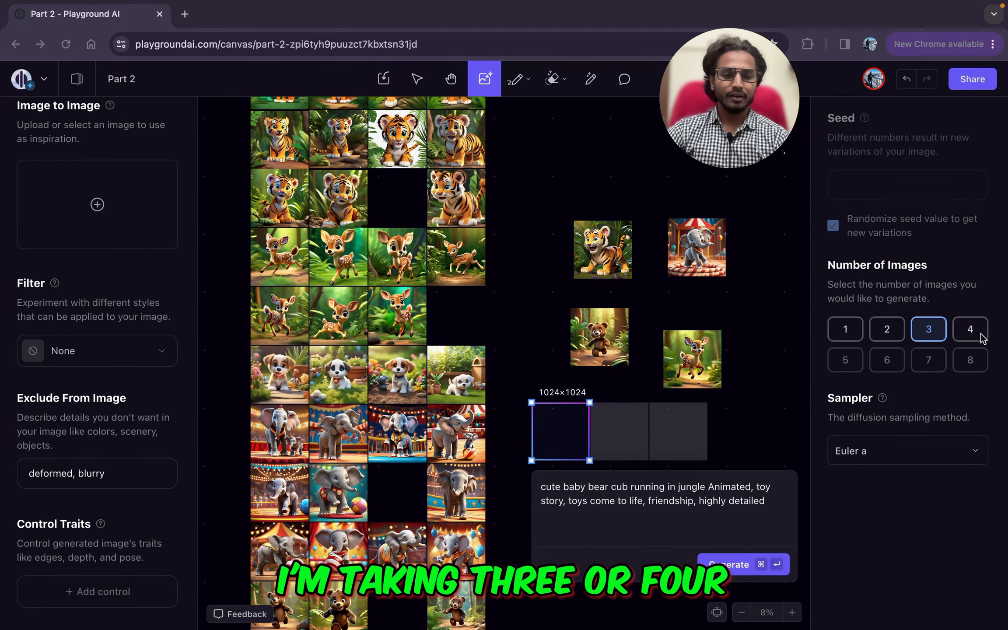
click(971, 337)
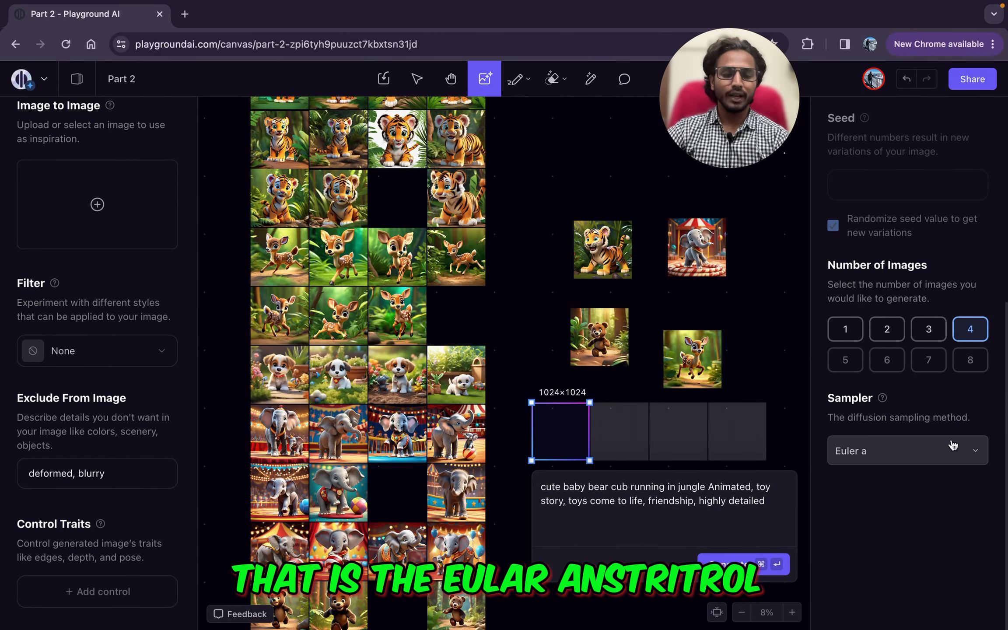
- Clear the bear cub prompt from the generation frame's prompt box
scroll(820, 381, up, 5)
scroll(791, 192, right, 1)
scroll(790, 191, down, 1)
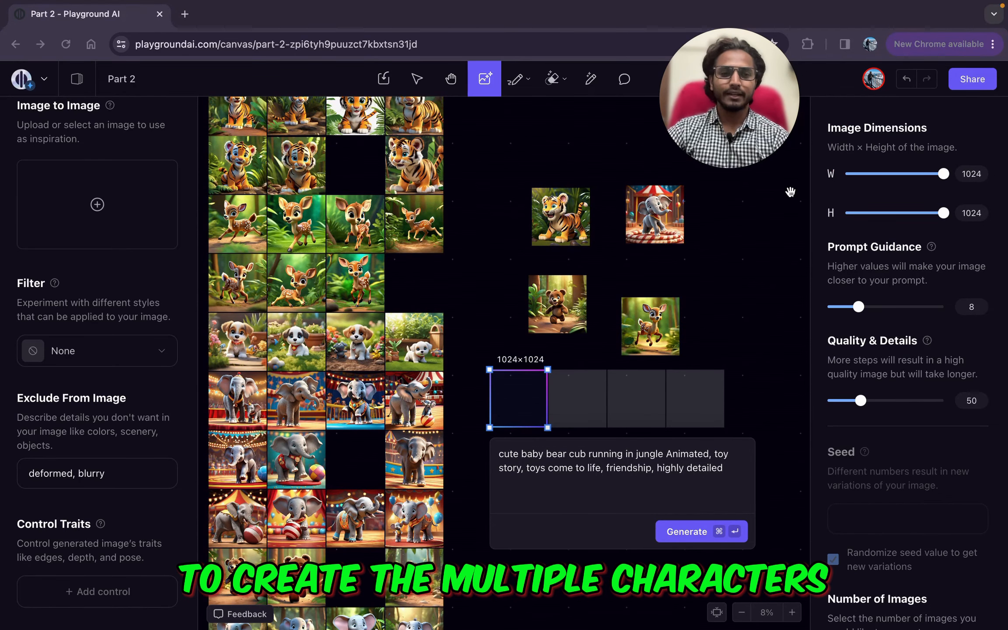
click(824, 174)
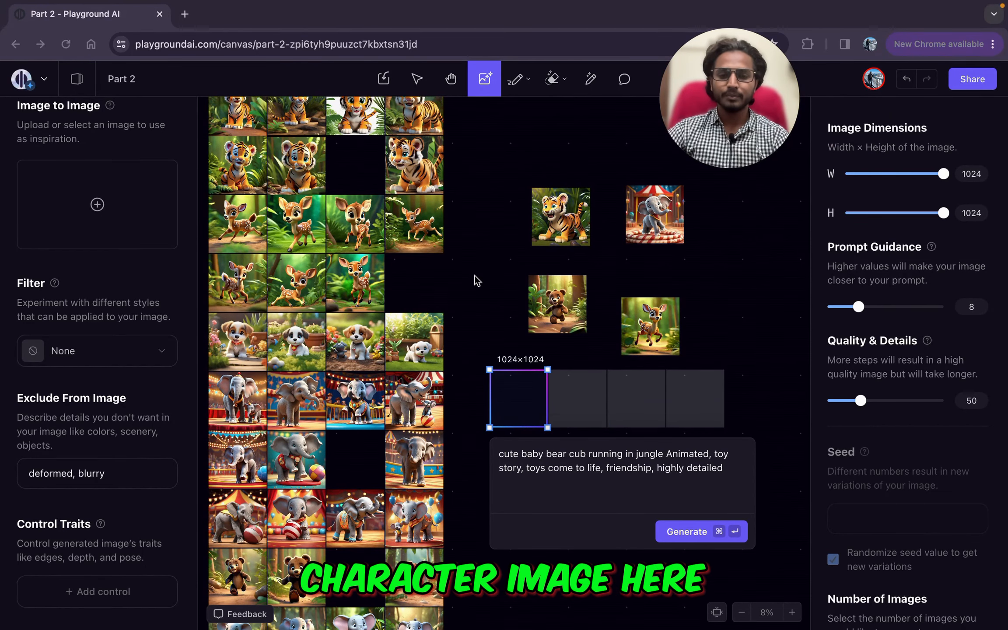
scroll(475, 275, down, 3)
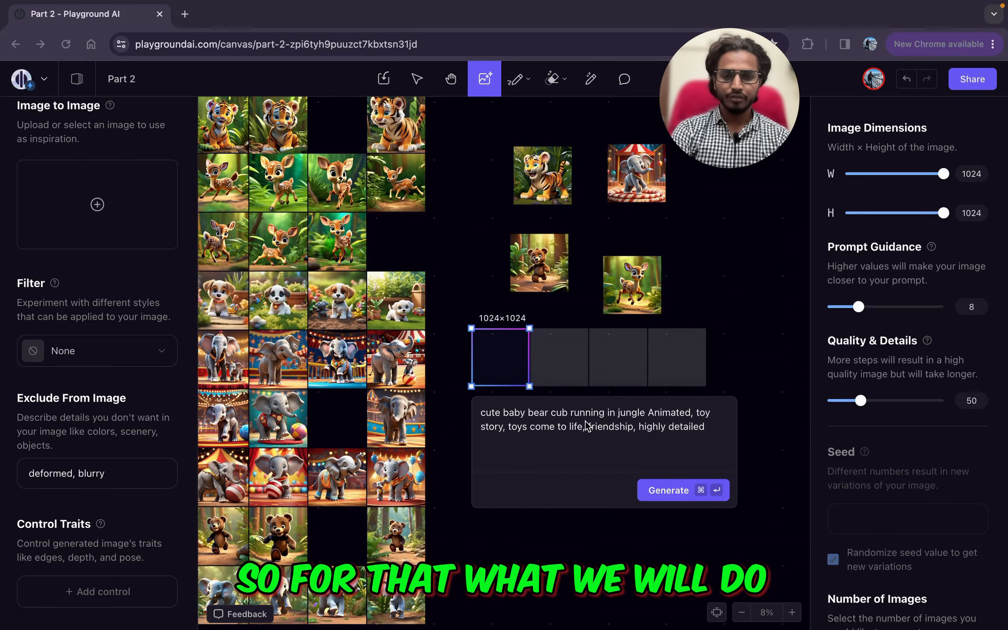
triple_click(581, 416)
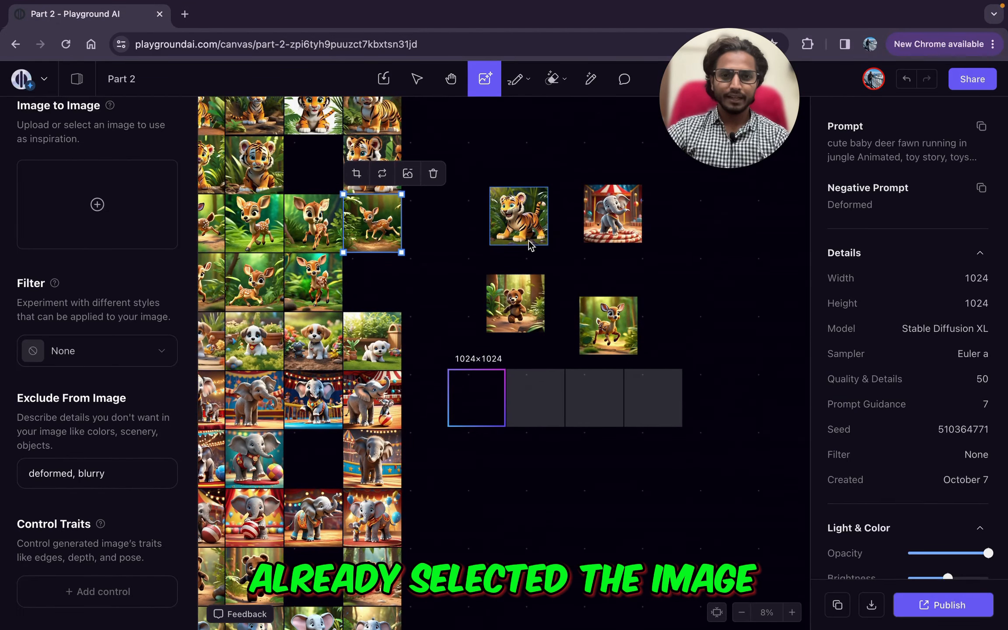
- Examine the tiger, elephant, bear and deer images set apart on the canvas and compare their backgrounds
click(529, 241)
click(612, 214)
click(598, 321)
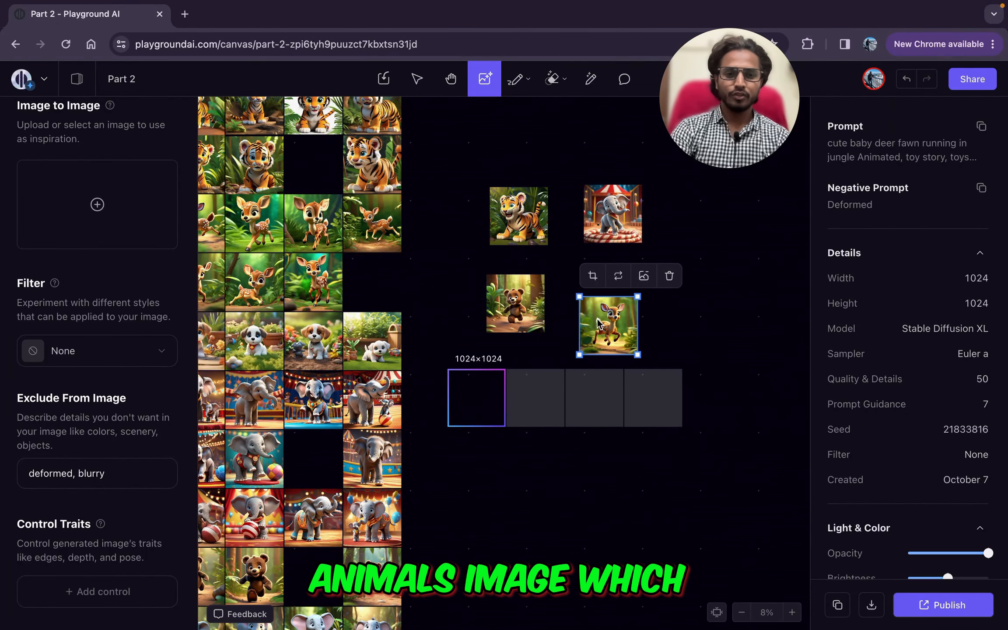
scroll(597, 318, up, 3)
click(493, 323)
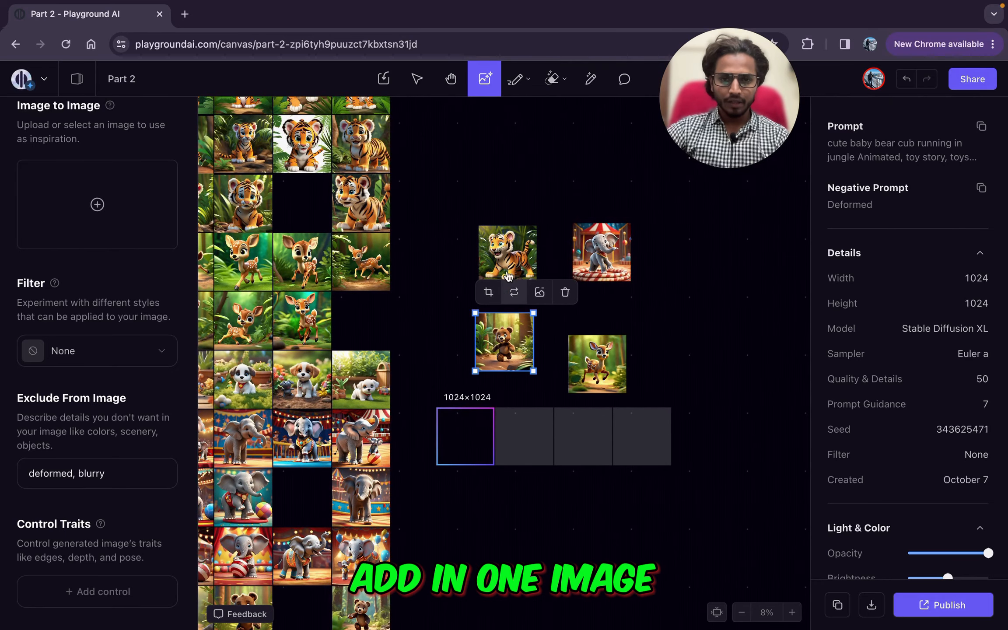
scroll(511, 238, up, 5)
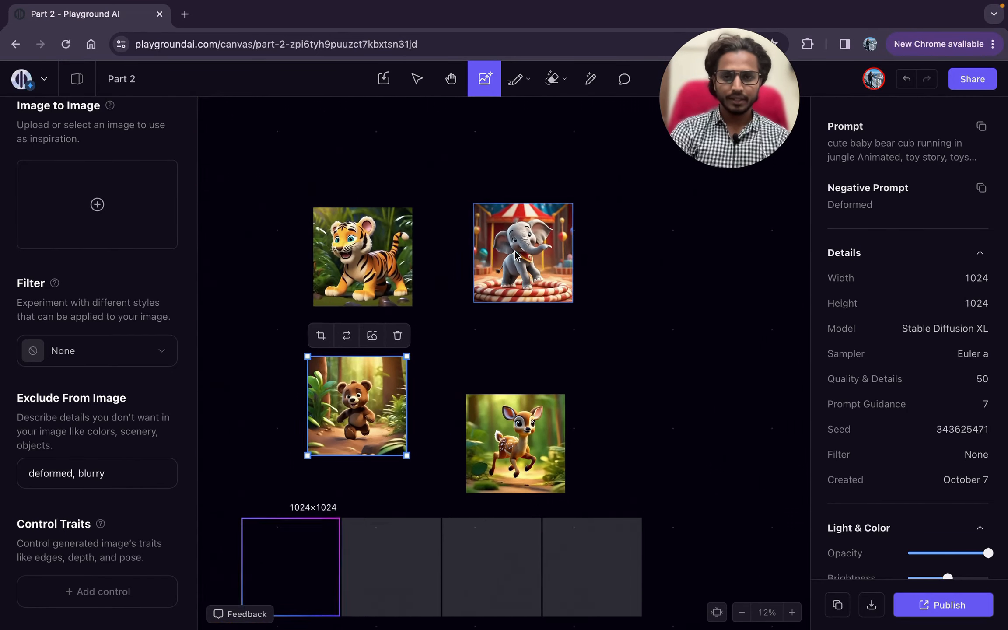
scroll(501, 268, down, 5)
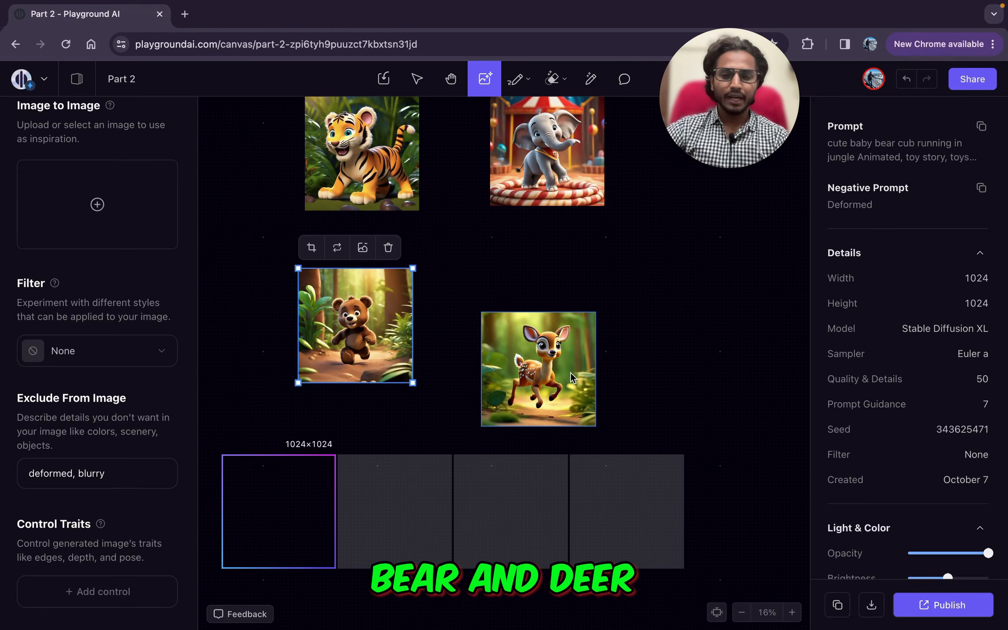
scroll(571, 372, left, 4)
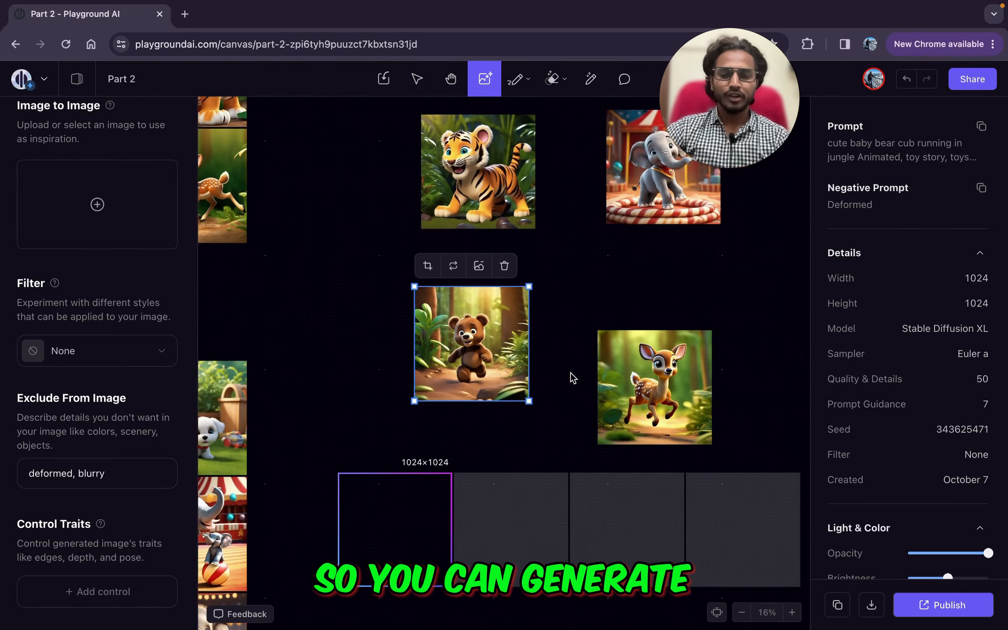
scroll(571, 378, right, 2)
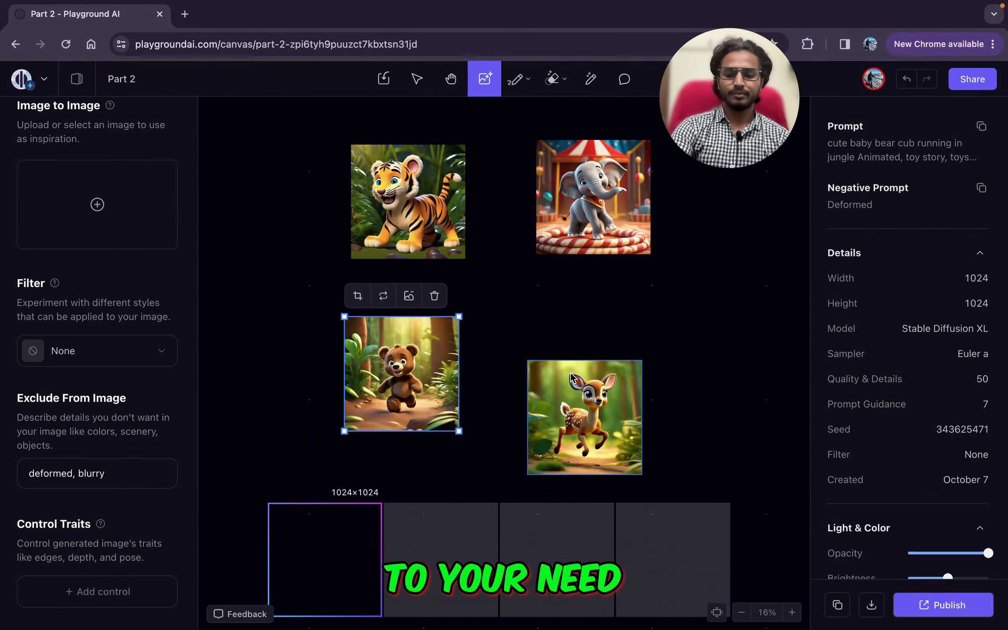
scroll(553, 383, down, 5)
scroll(484, 390, right, 2)
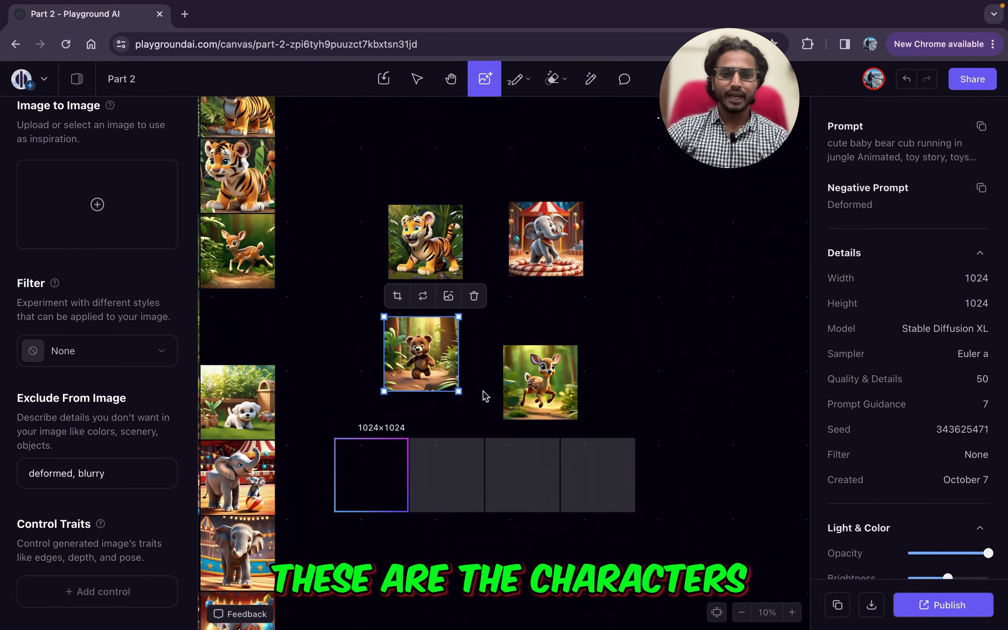
scroll(484, 396, up, 1)
scroll(576, 378, left, 2)
scroll(576, 377, up, 1)
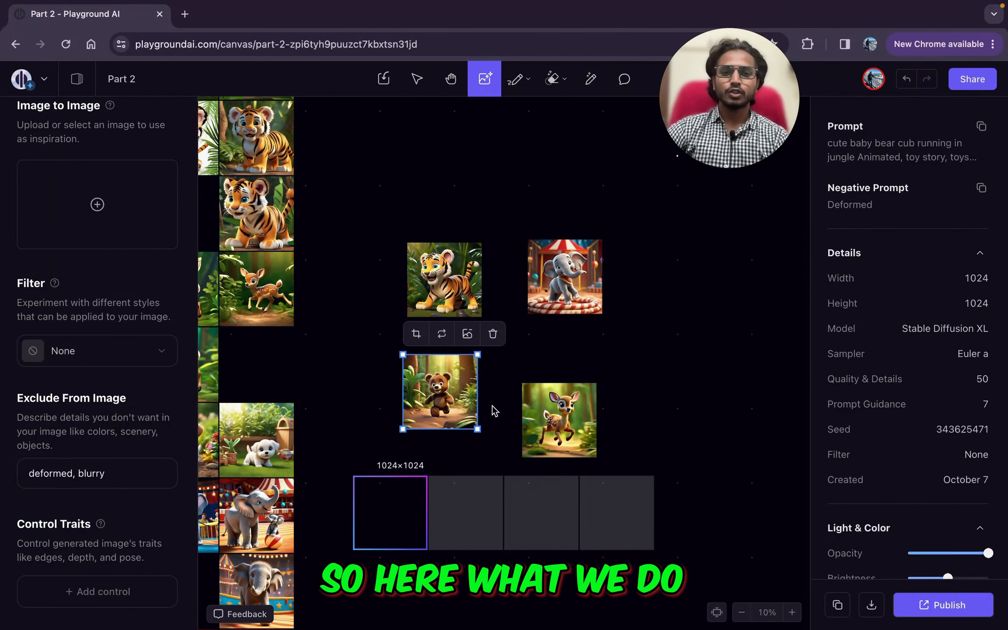
- Reposition the generation frame slightly in the empty area below the bear and deer images
scroll(495, 410, right, 4)
drag(331, 483, 366, 479)
scroll(380, 391, down, 1)
scroll(381, 388, left, 1)
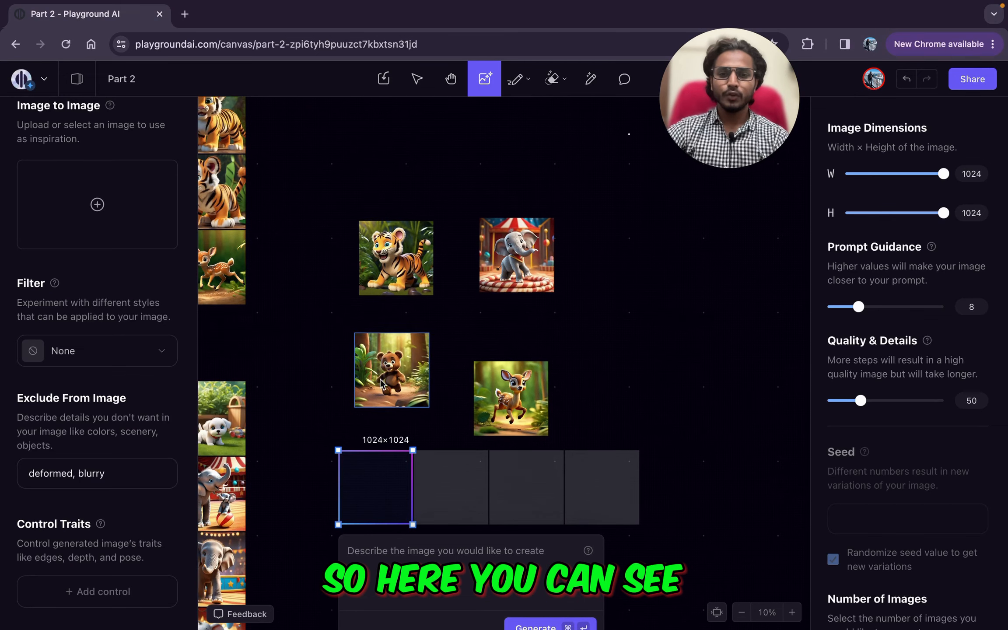
click(338, 272)
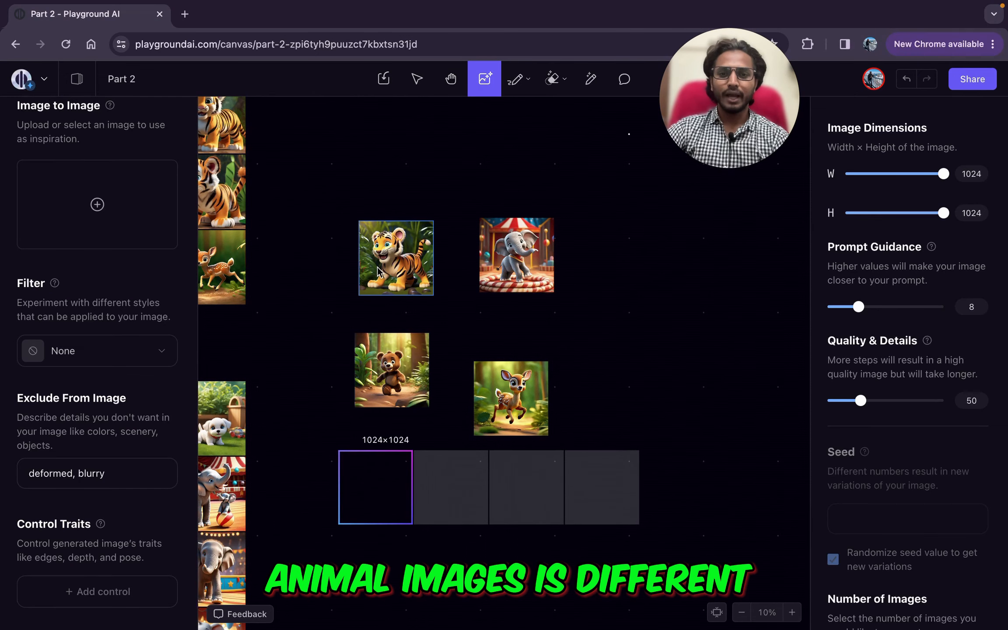
scroll(546, 348, down, 1)
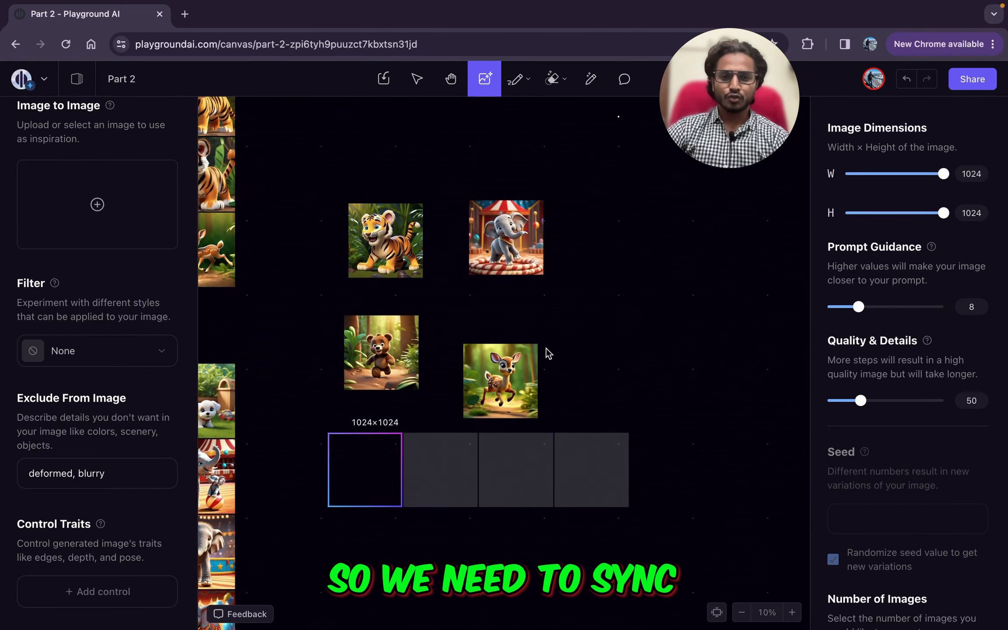
scroll(546, 348, up, 1)
scroll(546, 348, right, 2)
scroll(479, 367, up, 1)
scroll(478, 372, up, 1)
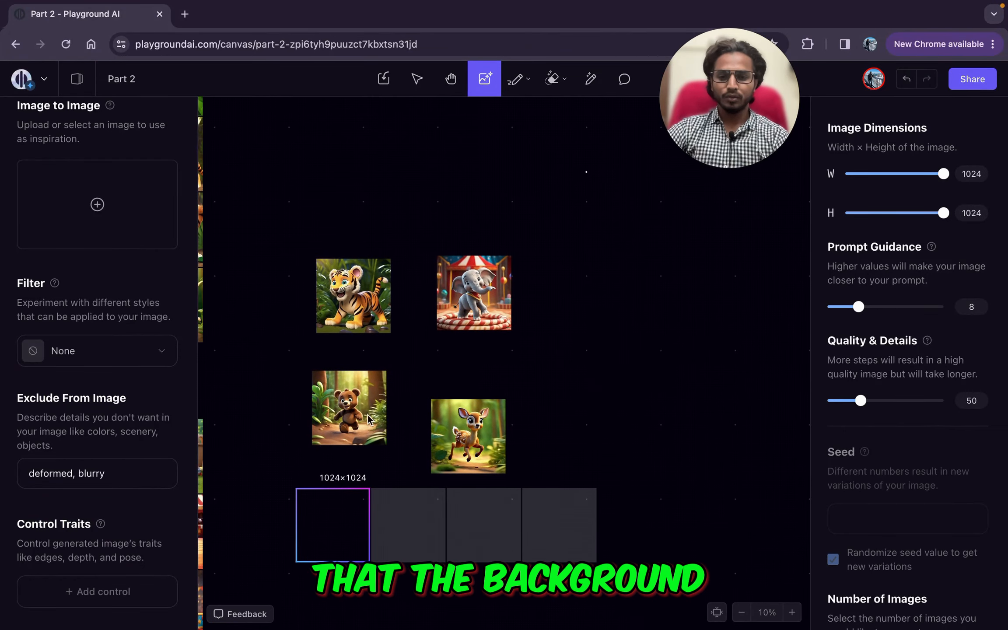
drag(328, 529, 335, 397)
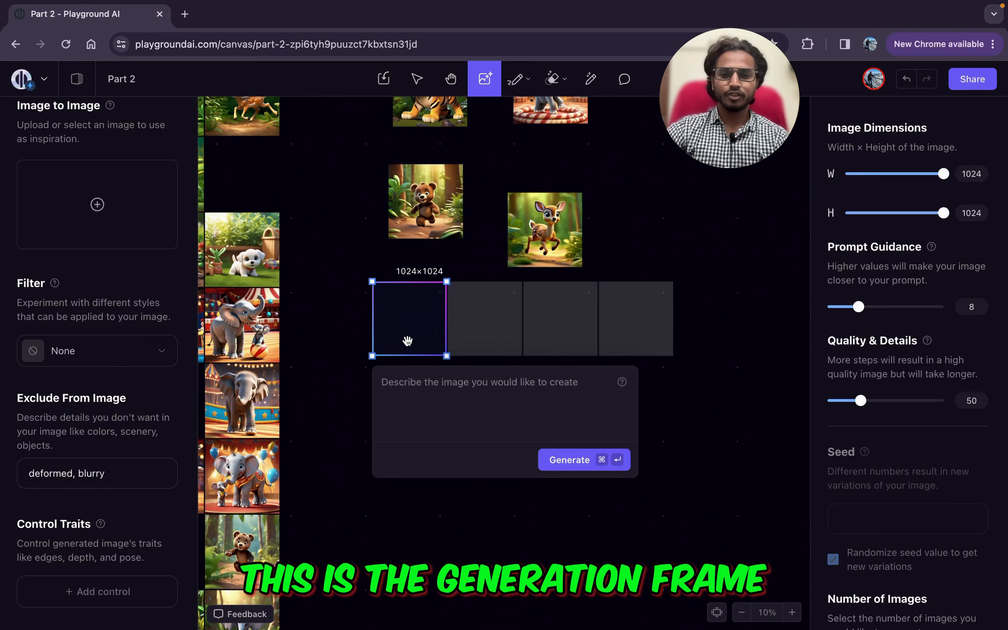
drag(408, 340, 399, 345)
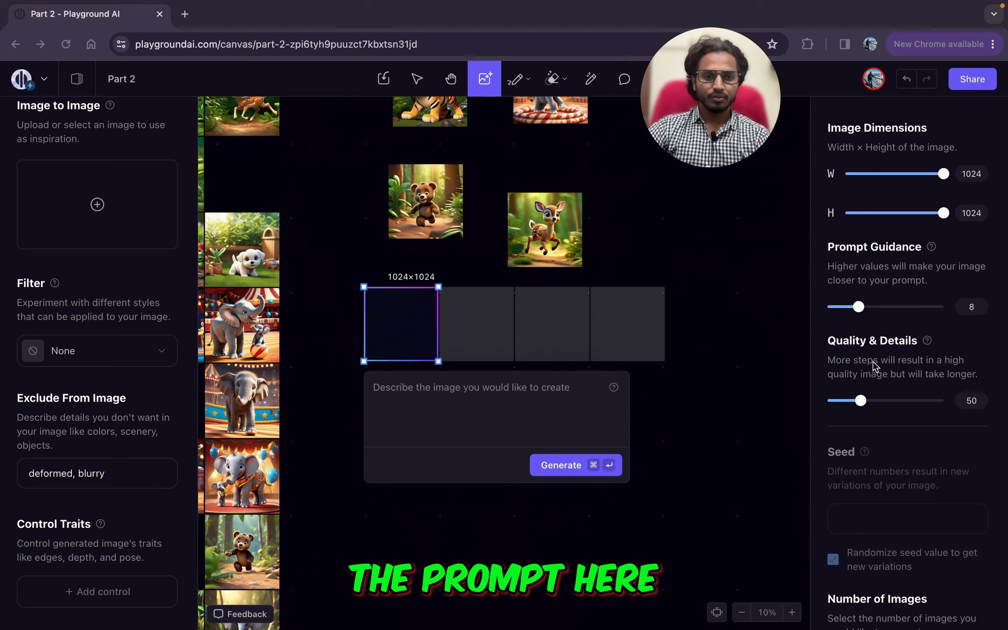
- Enter the prompt "circus background, green colour, highly detailed, pixar style, cinematic, realistic," and generate the images
click(475, 393)
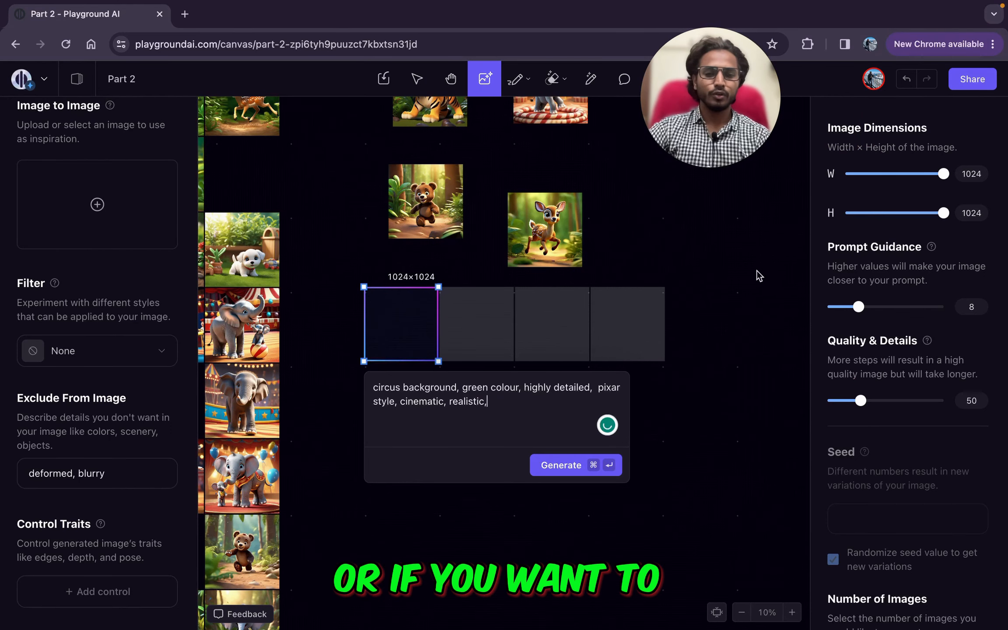
click(860, 224)
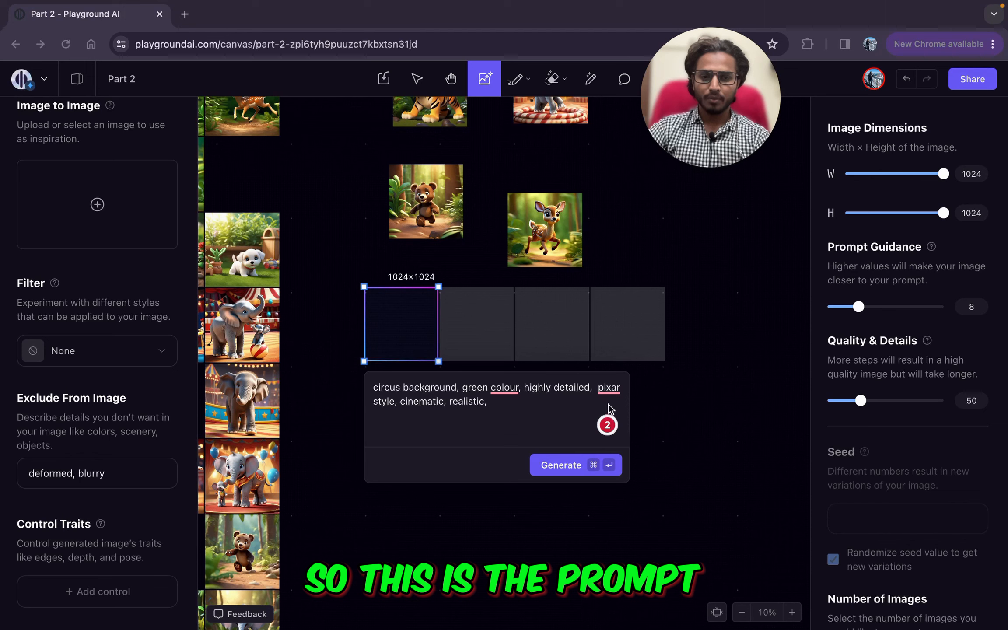
click(558, 467)
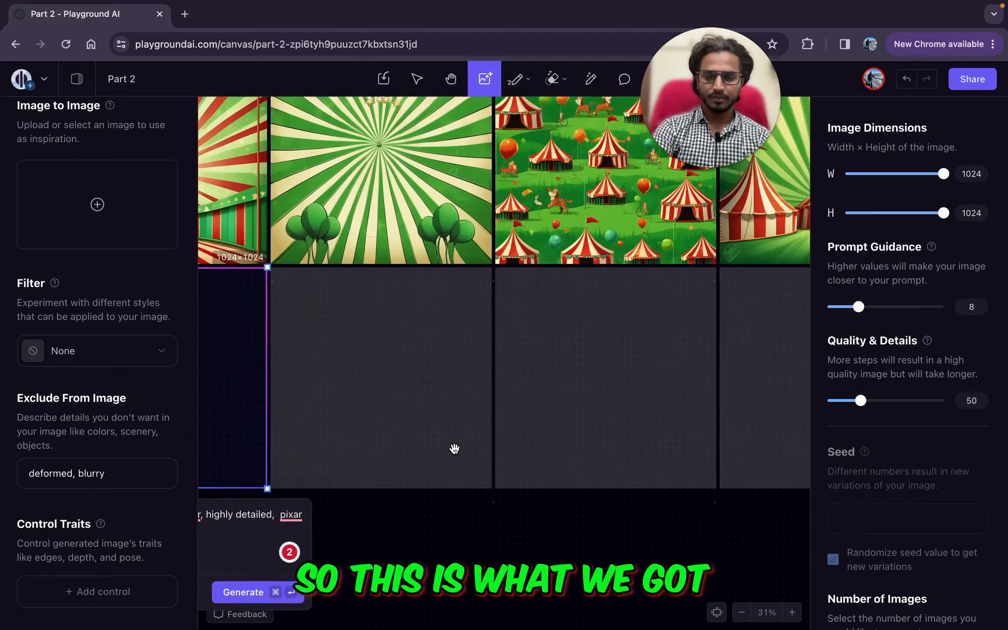
- Look over the generated circus backgrounds and generate another batch with the same prompt
scroll(455, 448, down, 5)
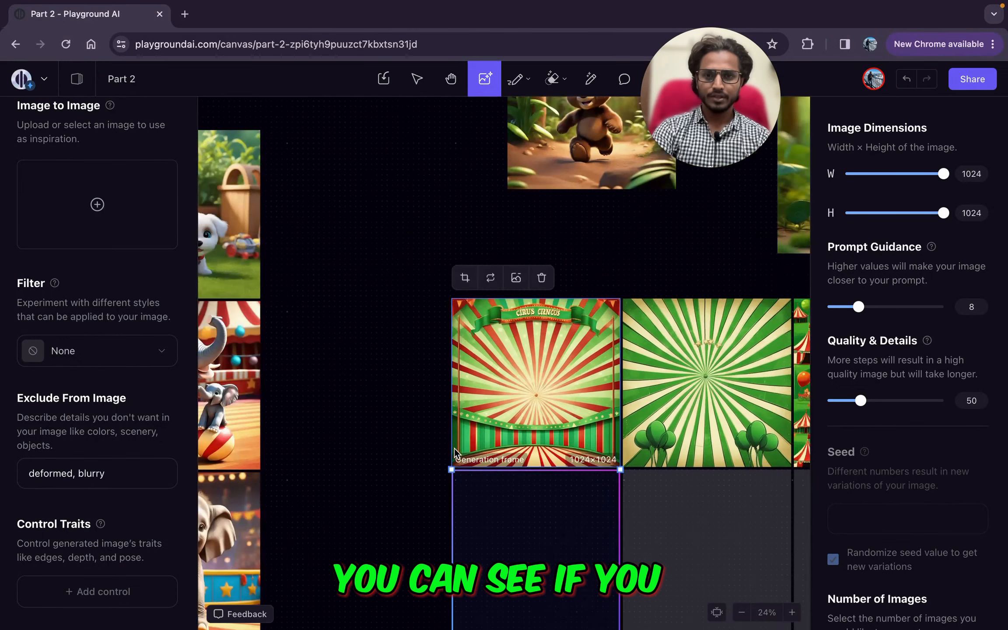
scroll(455, 448, down, 3)
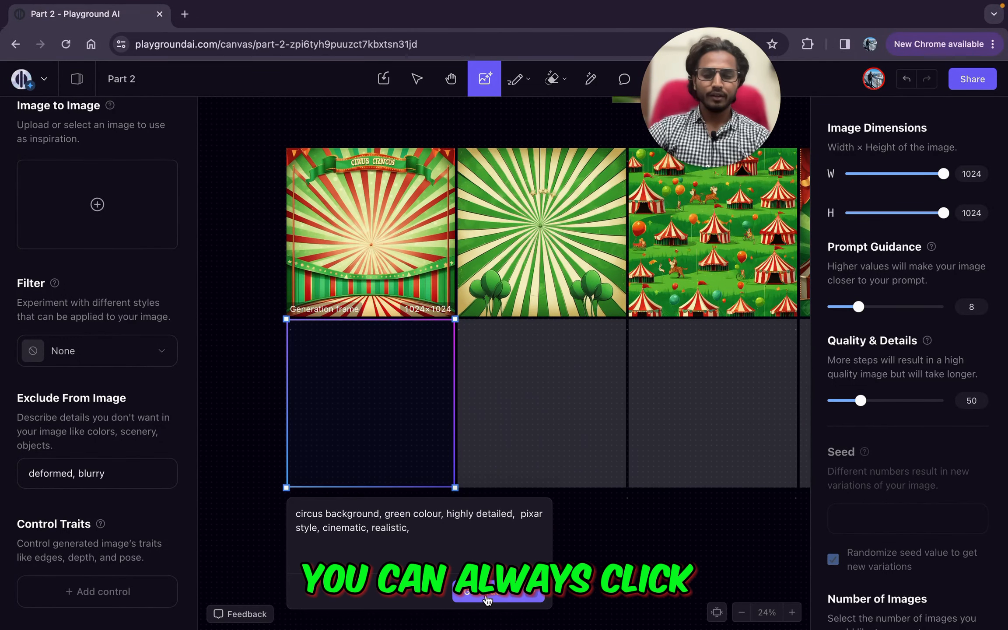
click(487, 598)
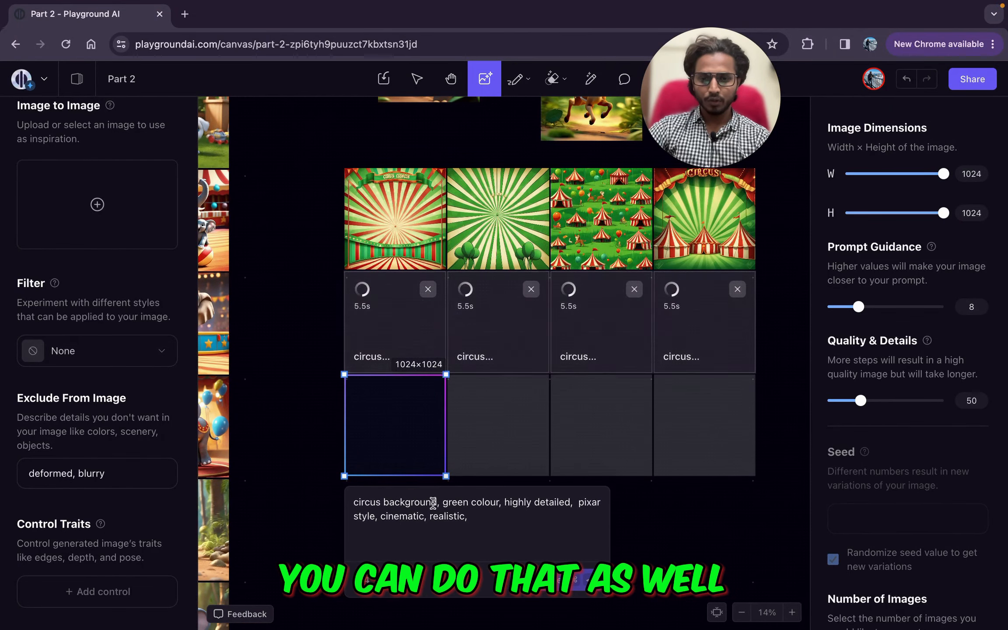
- Remove "green colour," from the prompt so it reads "circus background, highly detailed, pixar style, cinematic, realistic,"
click(440, 500)
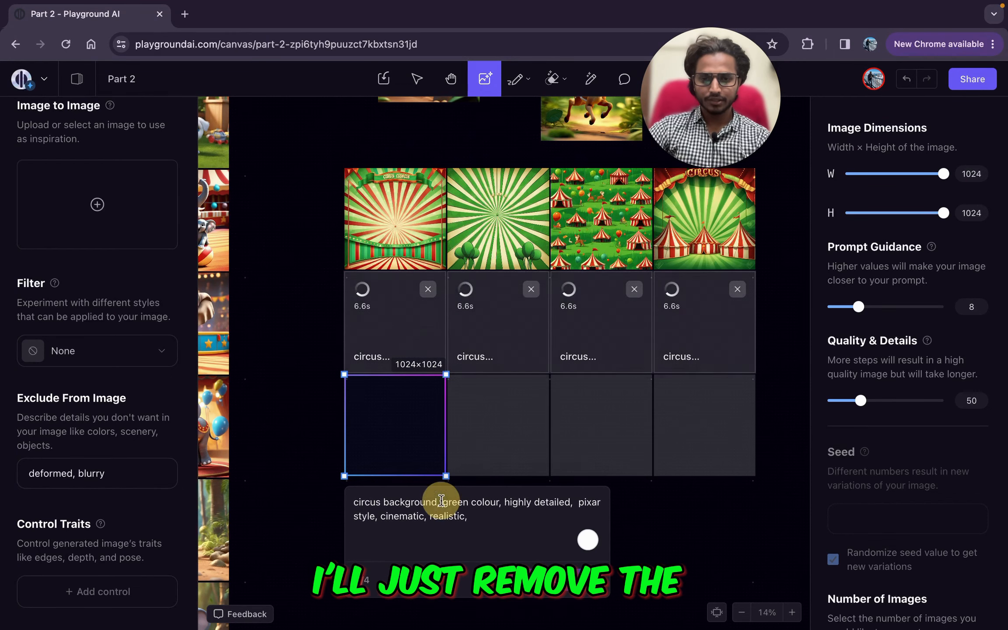
click(505, 503)
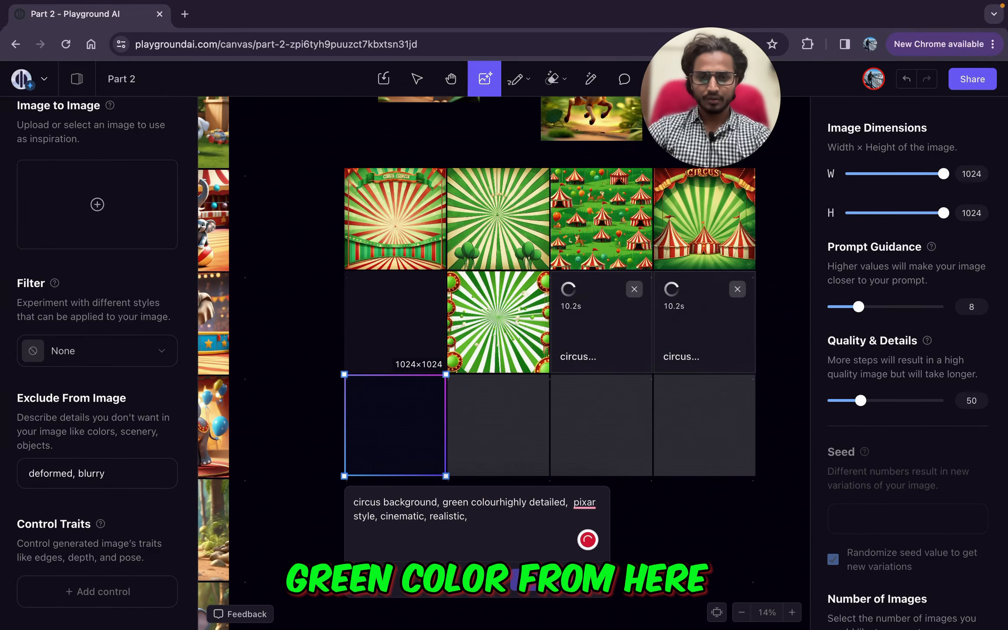
key(BackSpace)
key(BackSpace)
key(BackSpace)
key(BackSpace)
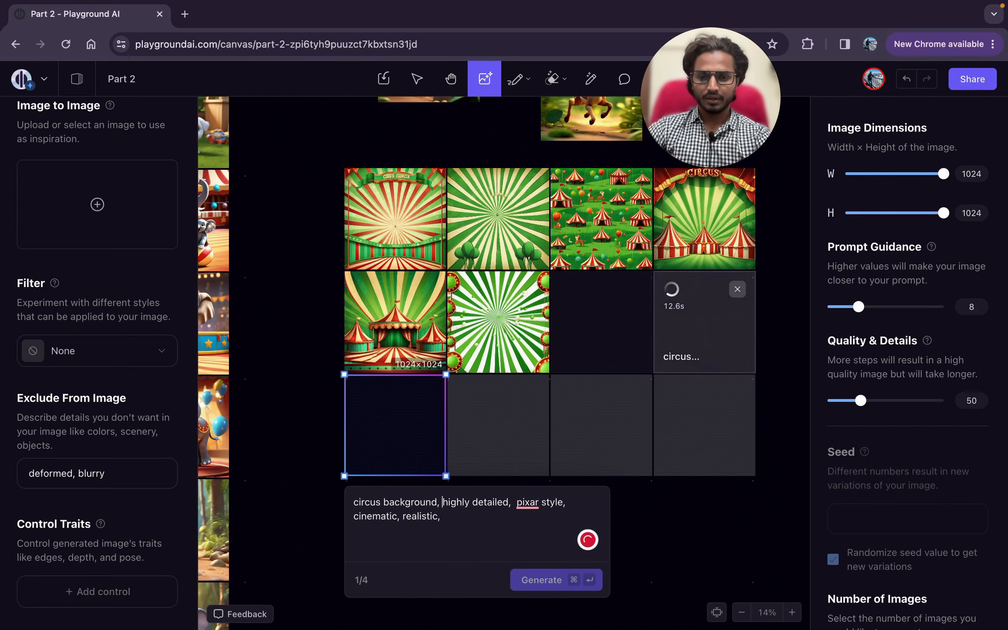
- Remove the trailing comma so the prompt ends with "cinematic, realistic" and generate a new batch of circus backgrounds
click(524, 543)
key(BackSpace)
click(552, 583)
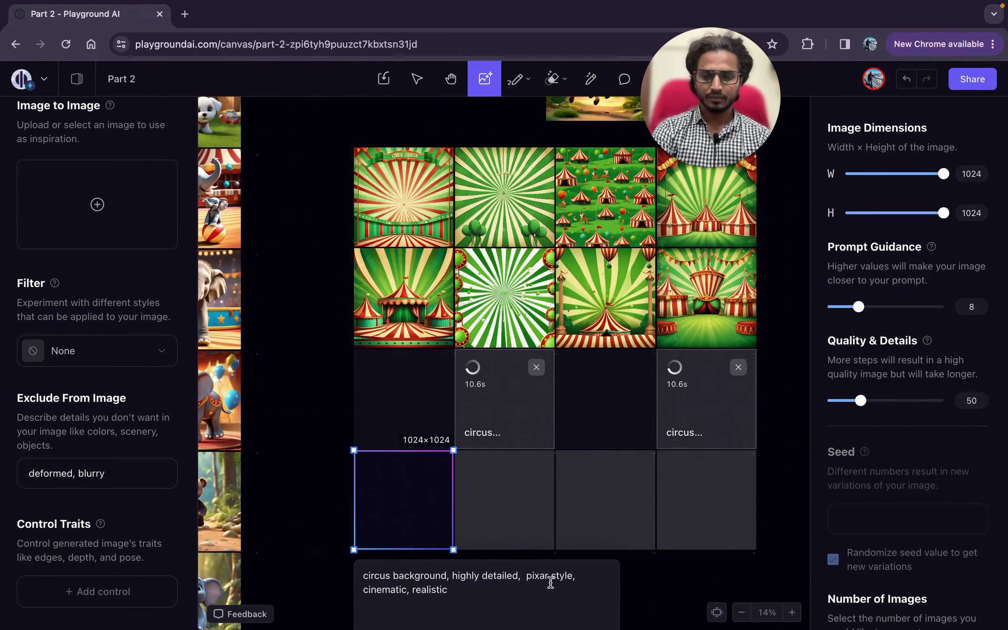
- Compare the newly generated red circus backgrounds with the earlier green ones
scroll(550, 582, up, 5)
scroll(551, 584, up, 6)
scroll(550, 582, down, 5)
scroll(550, 582, right, 5)
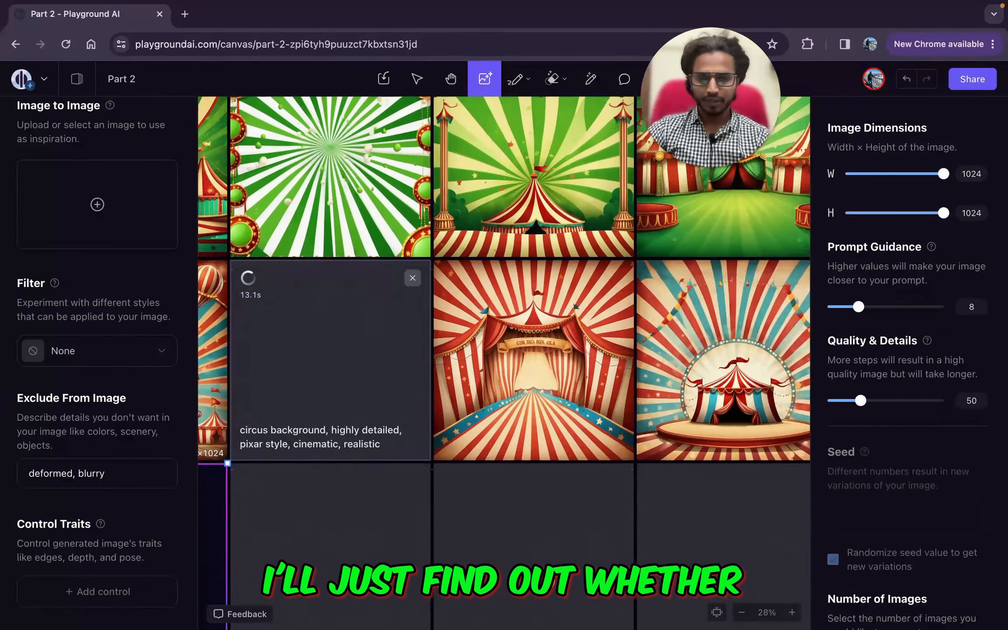
scroll(550, 582, up, 10)
scroll(550, 582, left, 8)
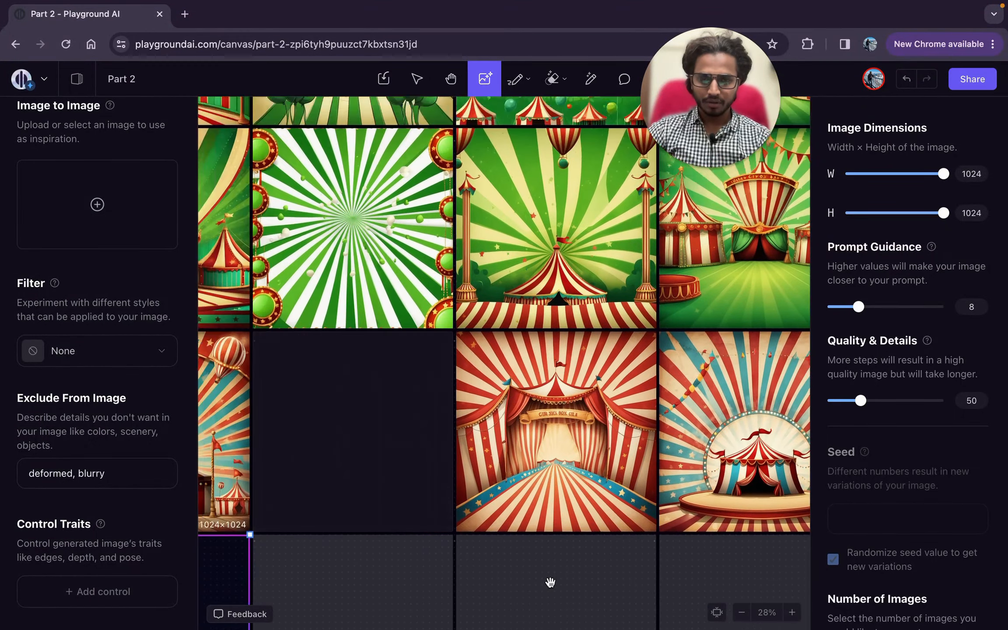
scroll(550, 582, down, 5)
scroll(550, 583, up, 5)
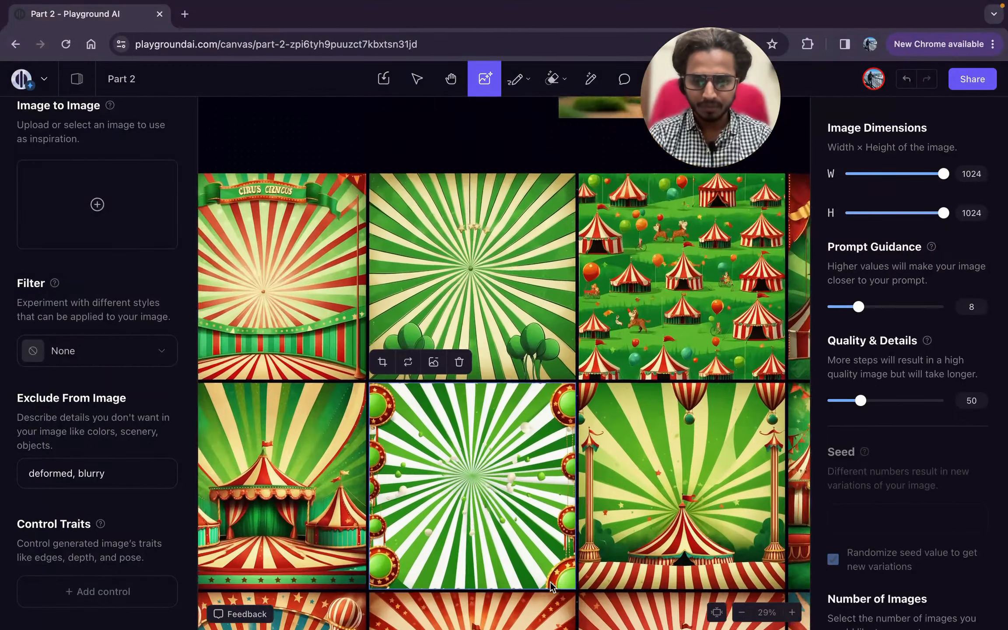
scroll(384, 346, left, 3)
scroll(384, 347, up, 4)
scroll(385, 347, down, 5)
scroll(384, 347, down, 10)
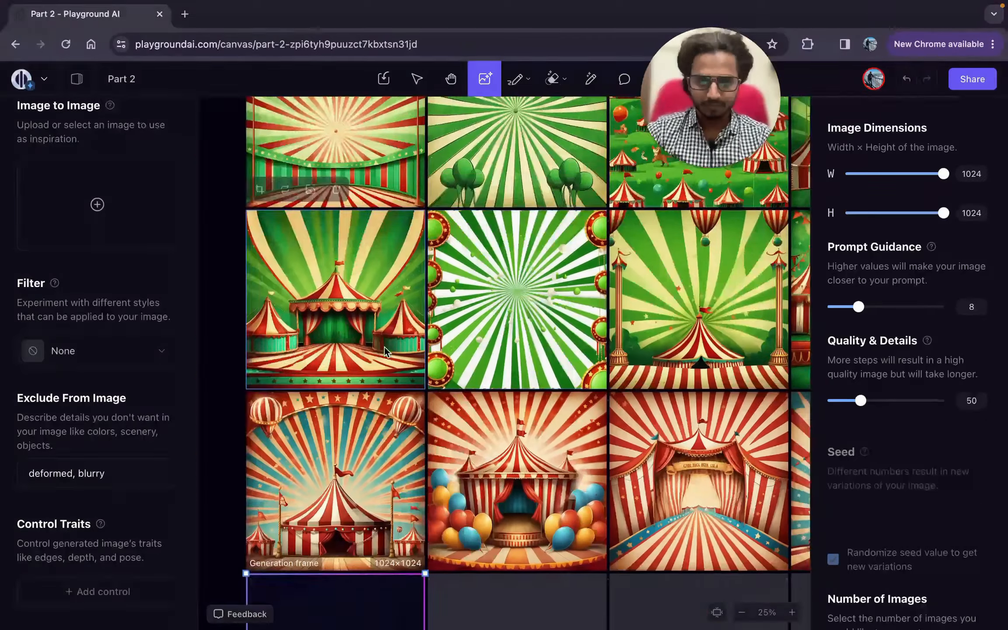
- Add the word "stage" so the prompt begins with "circus stage background" and generate another batch of images
scroll(384, 347, down, 2)
scroll(384, 347, left, 4)
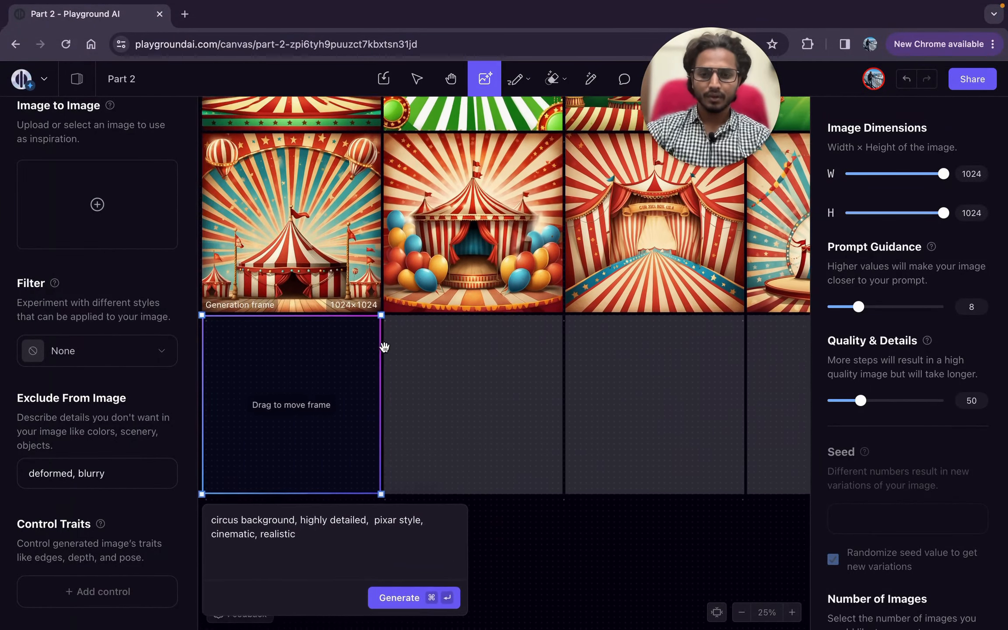
scroll(384, 347, left, 3)
scroll(384, 347, up, 1)
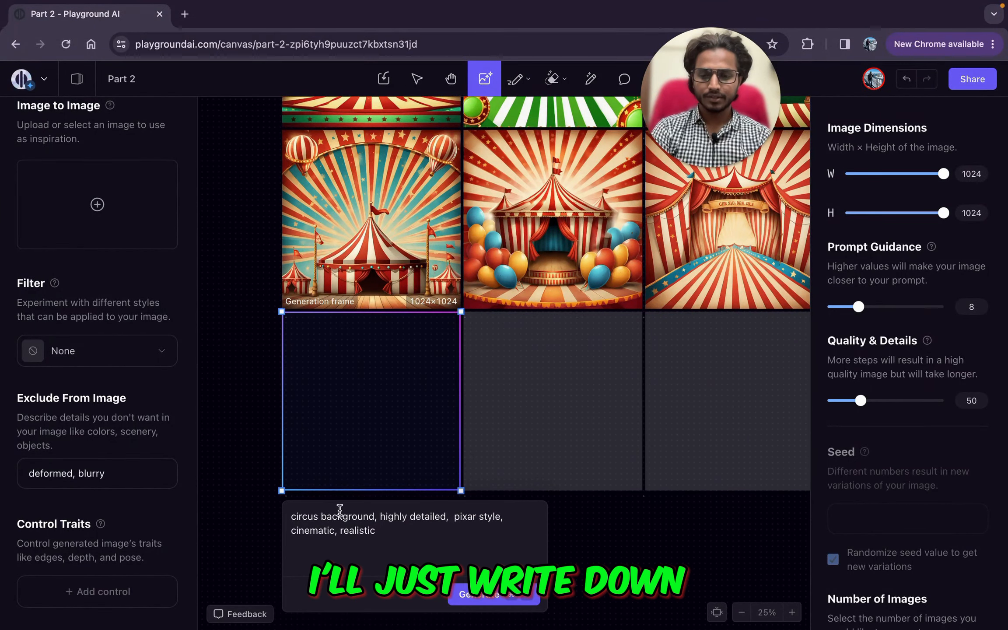
click(327, 514)
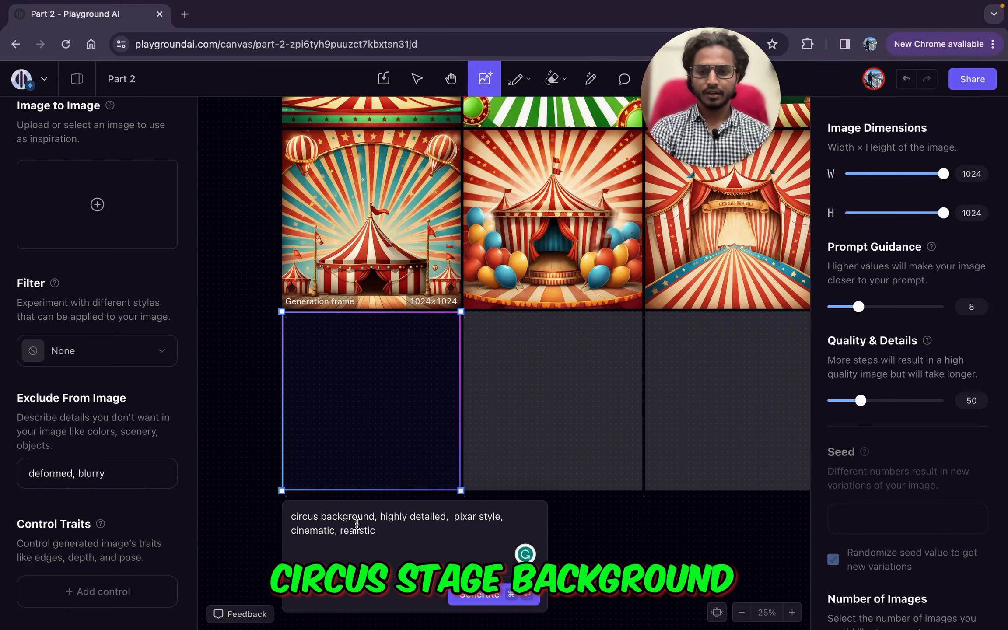
text(stage)
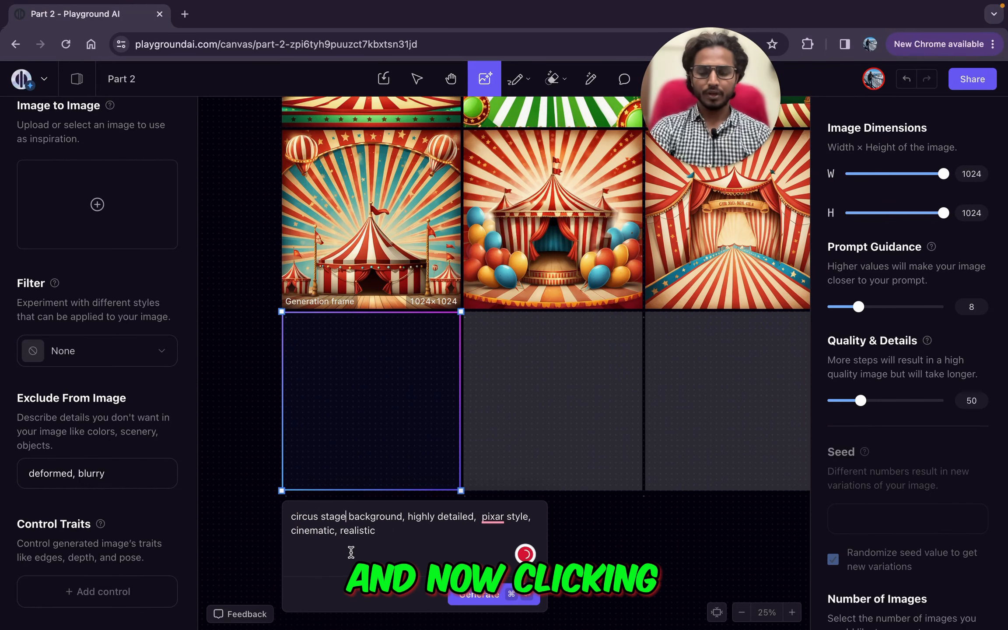
click(474, 596)
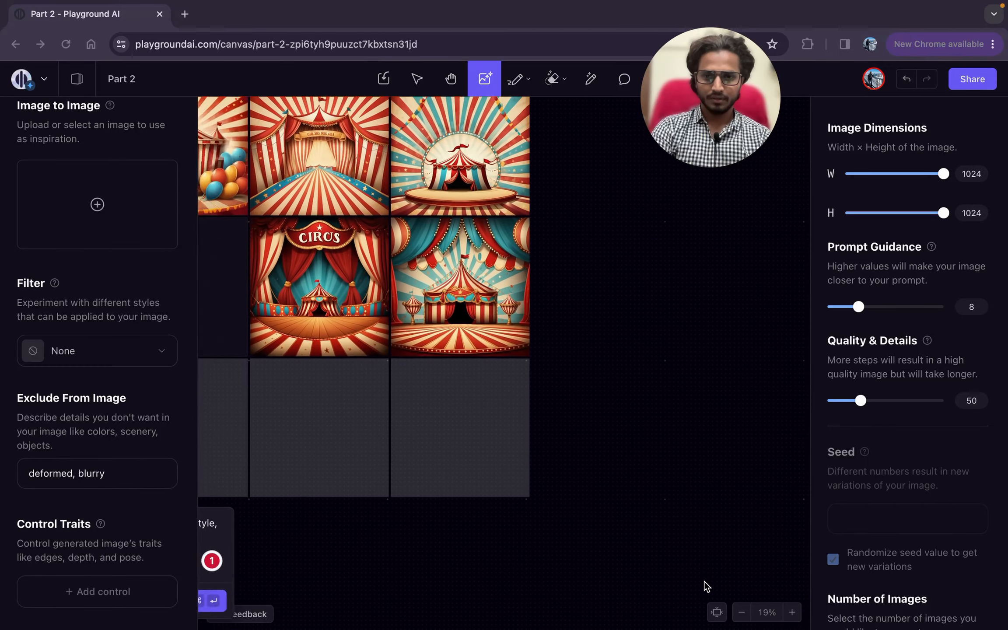
- Examine the generated circus stage backgrounds up close, including the one with the CIRCUS sign and the one with teal and red drapes
scroll(704, 582, up, 4)
scroll(607, 551, left, 6)
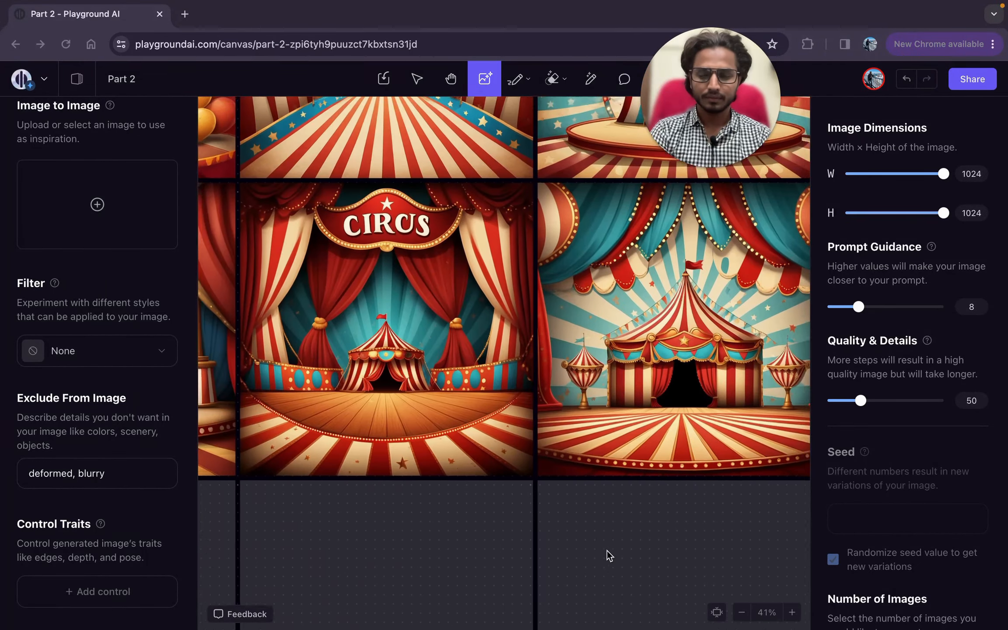
scroll(608, 551, up, 4)
scroll(608, 551, left, 5)
scroll(607, 550, up, 1)
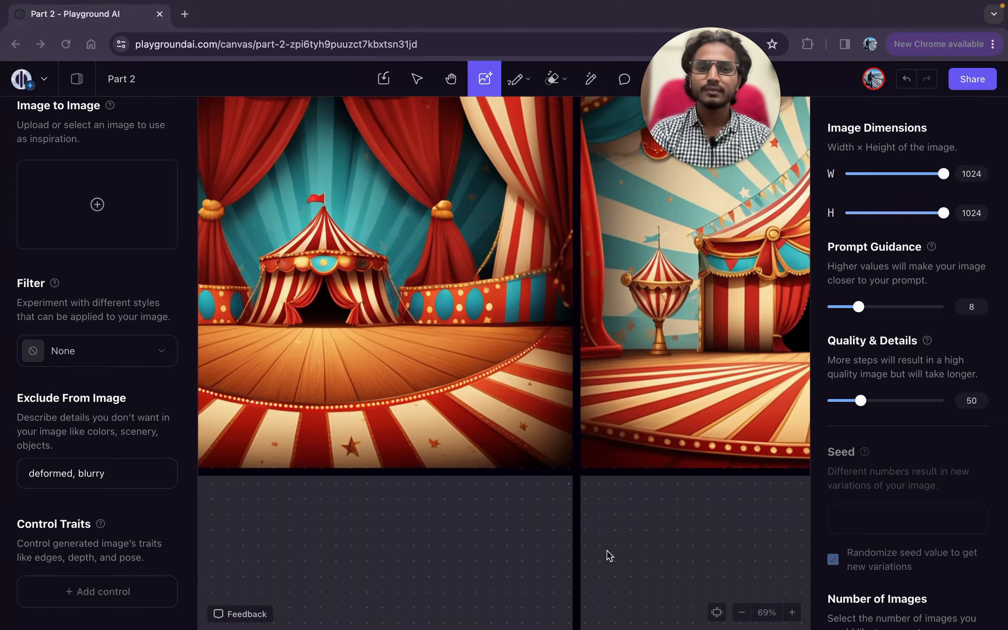
scroll(608, 551, right, 6)
scroll(608, 551, down, 2)
scroll(608, 551, right, 2)
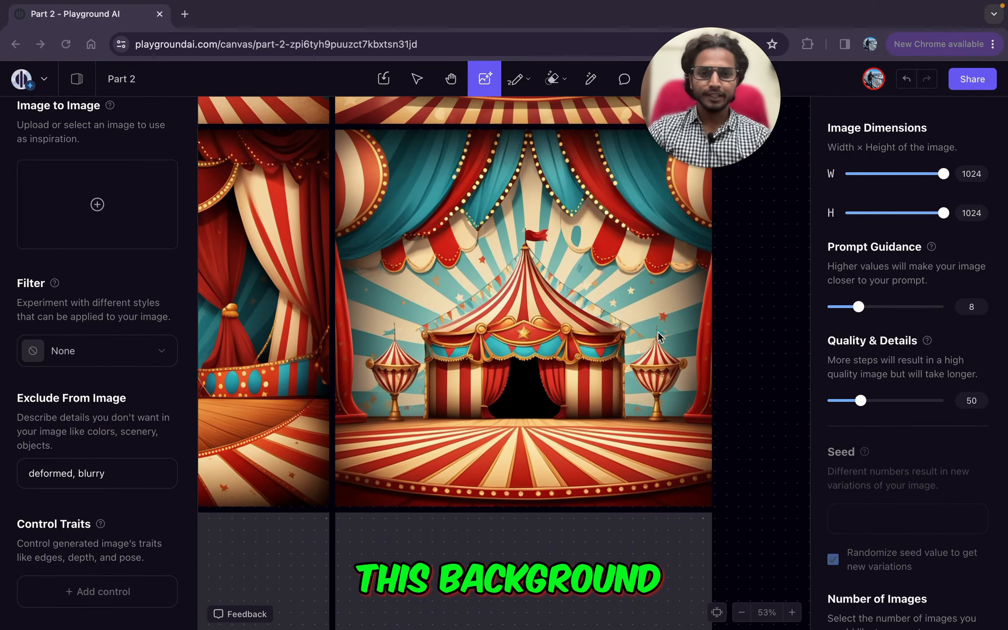
- Copy the stage background with teal and red drapes and paste it into the empty area beside the four animal images
click(568, 388)
scroll(568, 388, down, 3)
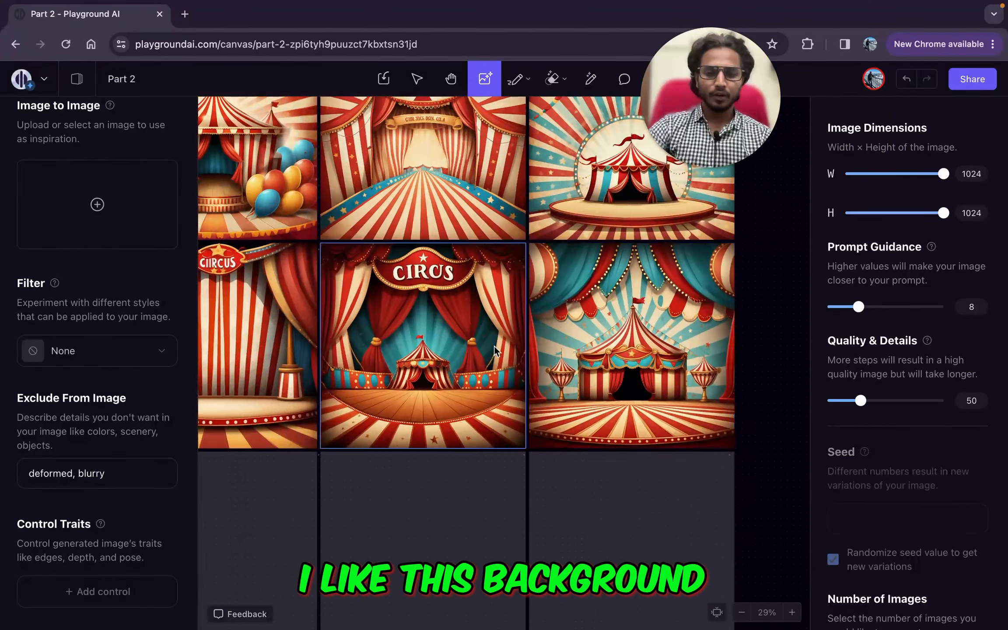
click(570, 352)
click(542, 461)
click(543, 362)
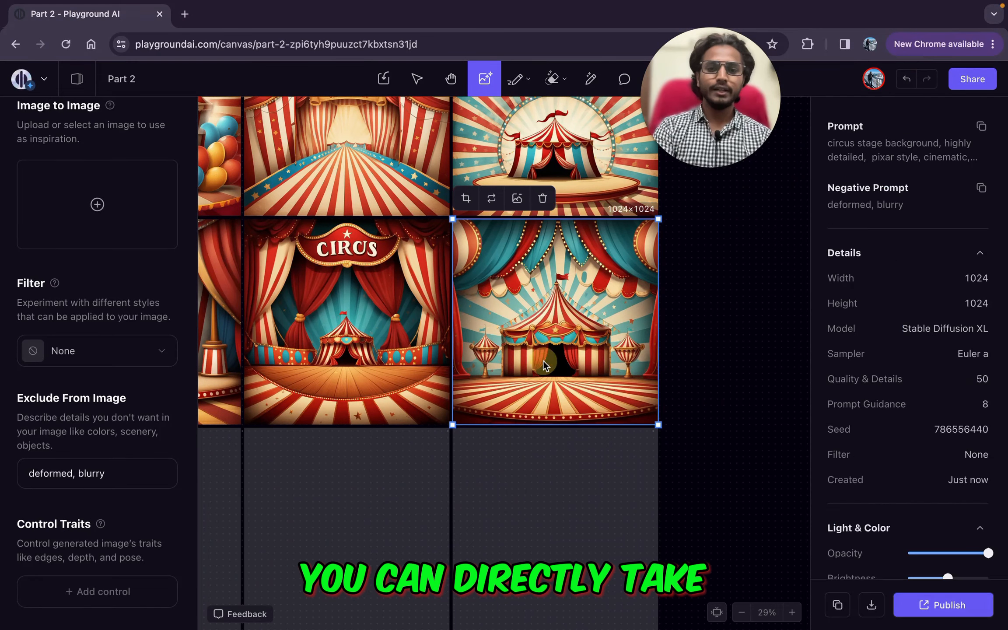
scroll(543, 361, left, 1)
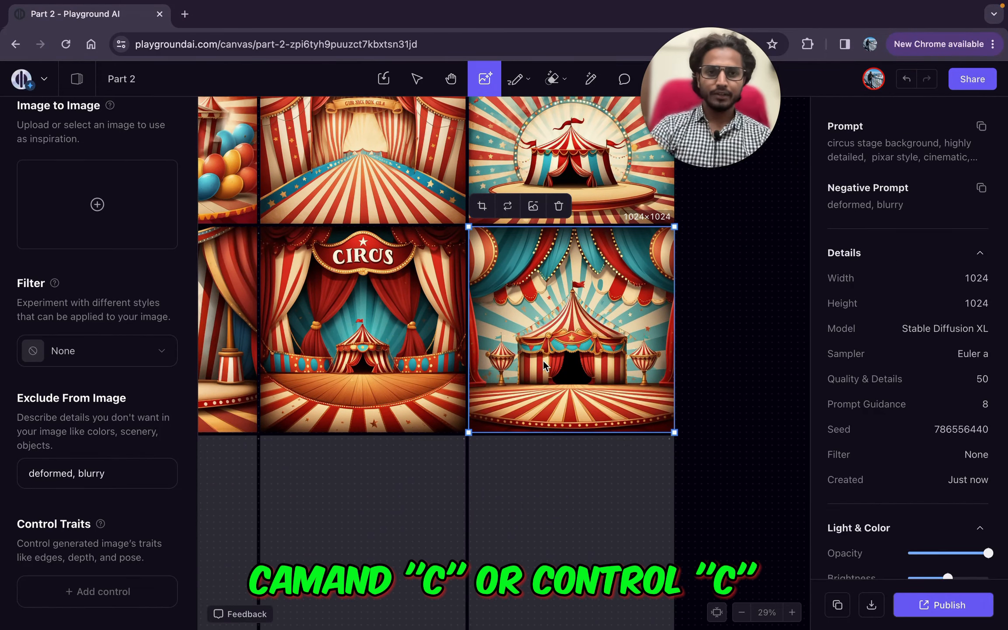
scroll(543, 360, down, 6)
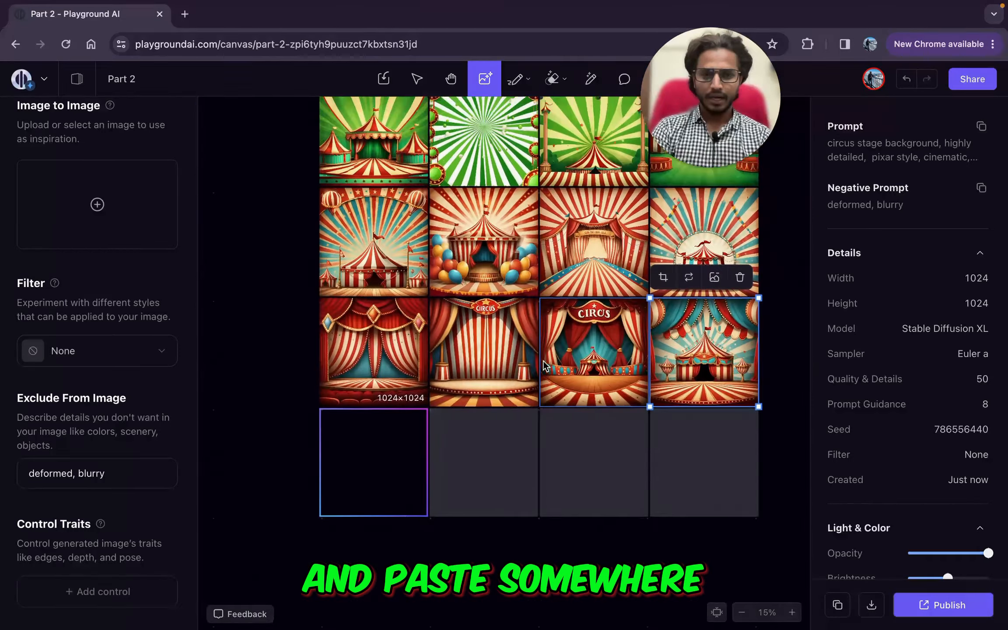
scroll(543, 361, right, 5)
scroll(543, 360, up, 5)
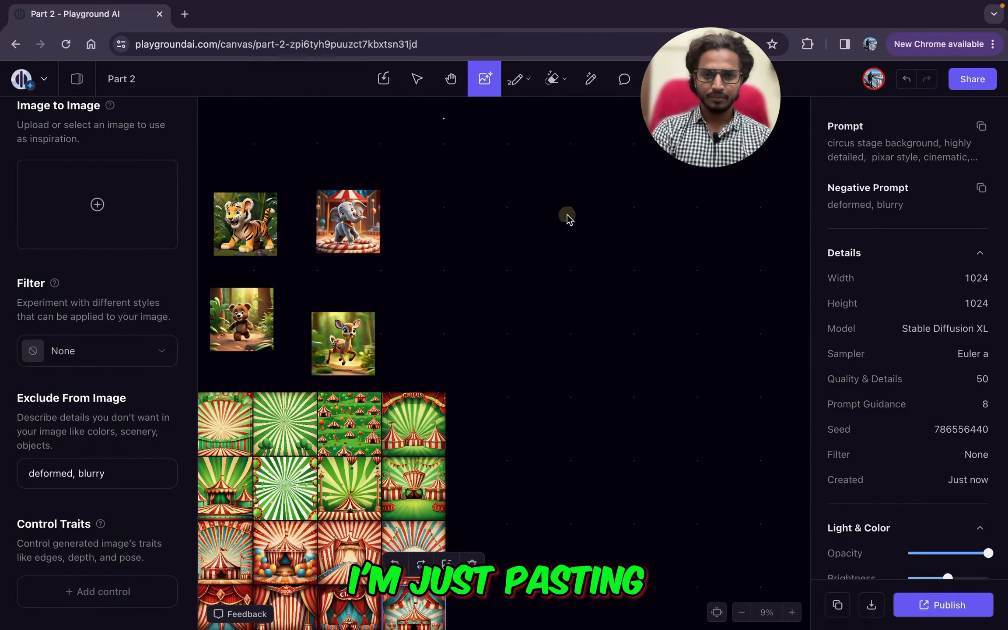
click(568, 215)
key(ctrl+v)
- Move the pasted stage background next to the animal images and enlarge it to about 4709 × 4709
drag(532, 407, 604, 284)
scroll(560, 342, down, 1)
scroll(630, 299, up, 3)
drag(631, 337, 727, 434)
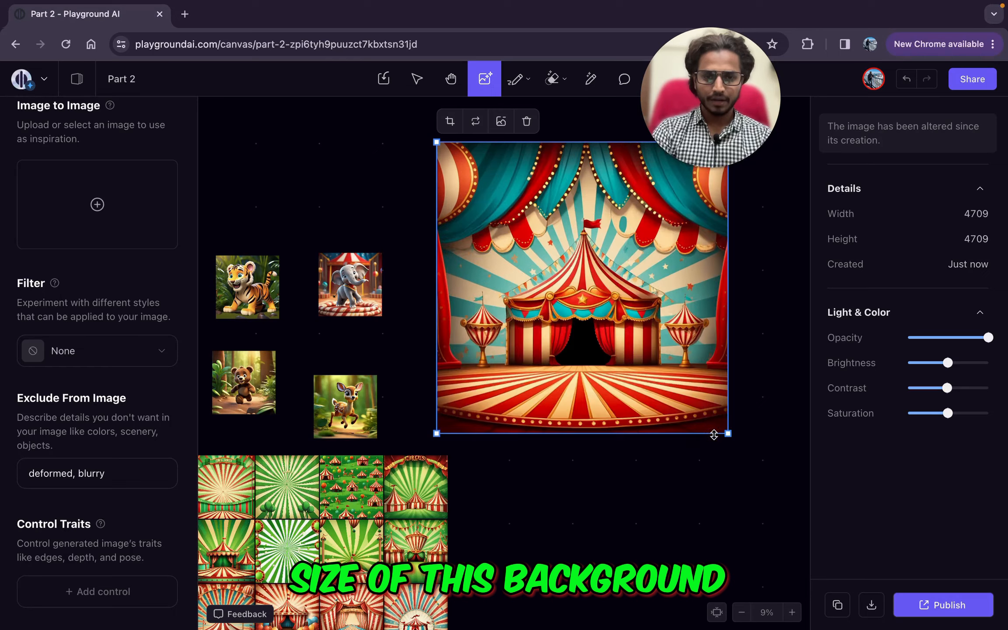
- Move the elephant image closer to the tiger and the deer image closer to the bear
scroll(659, 364, up, 3)
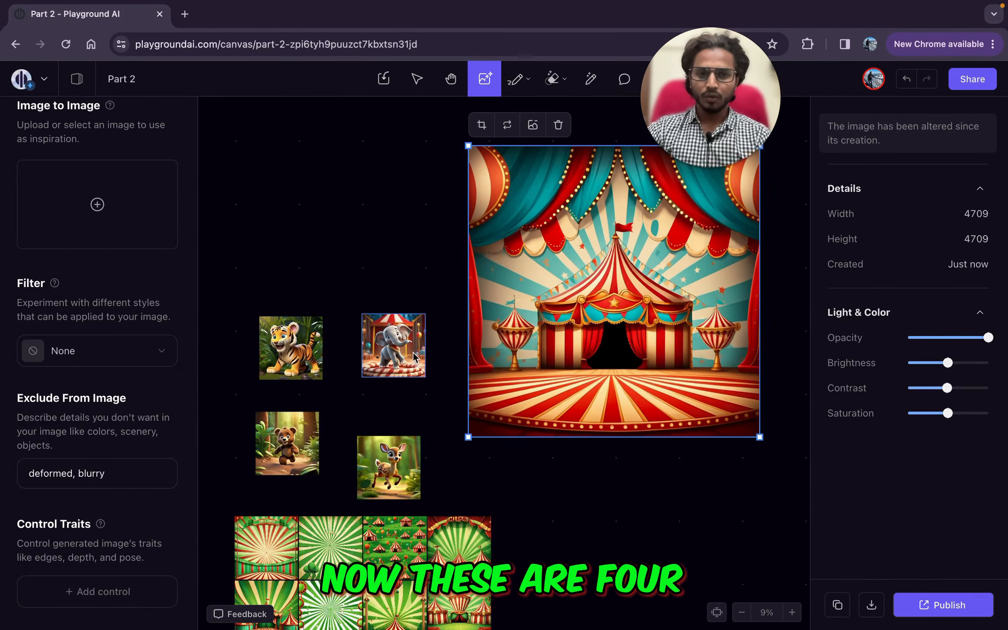
scroll(412, 353, down, 3)
scroll(413, 353, left, 3)
click(301, 326)
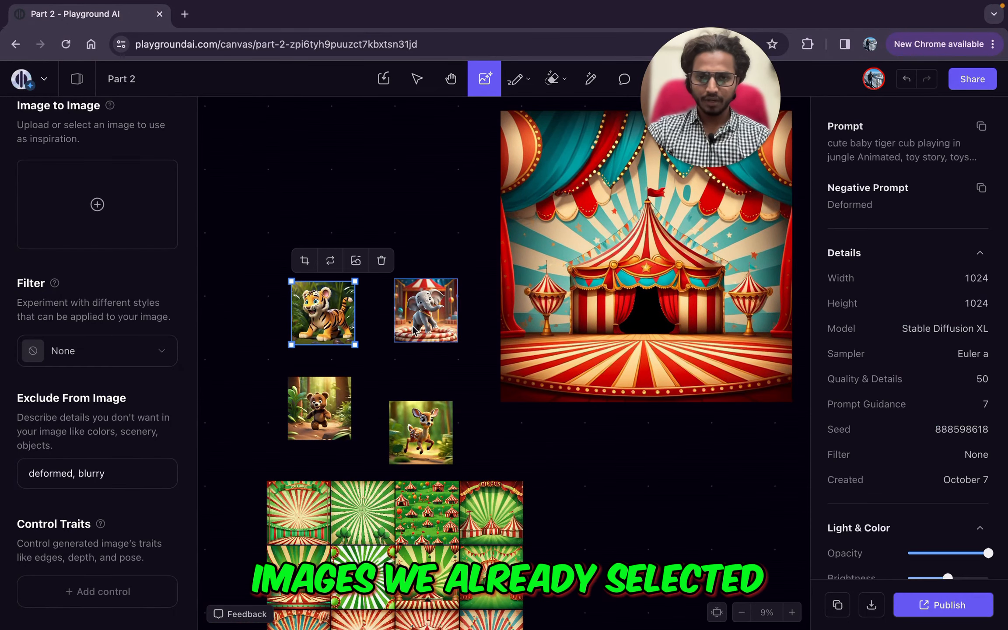
drag(414, 328, 406, 326)
drag(424, 431, 417, 408)
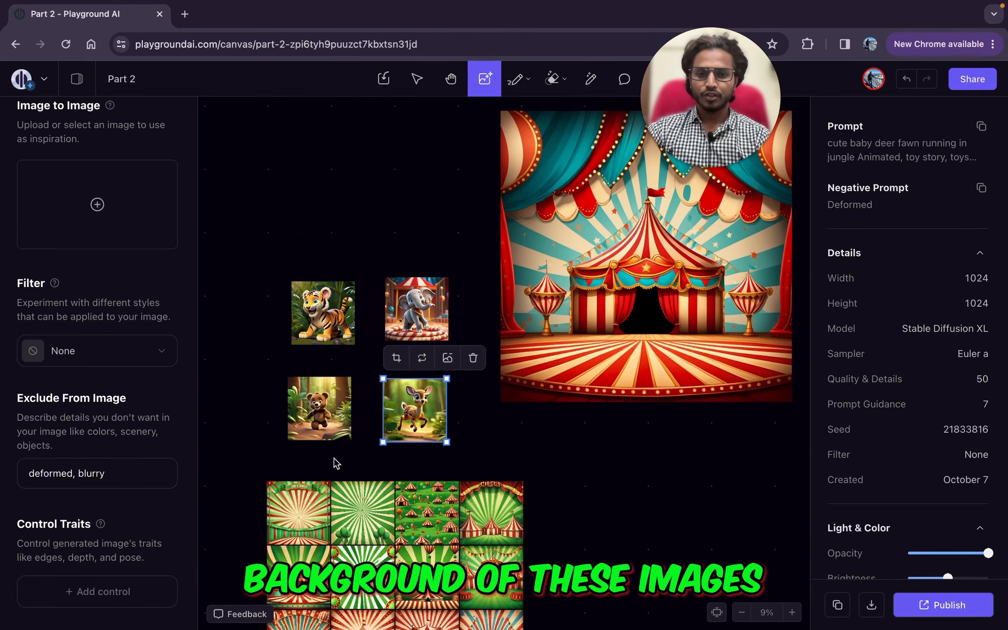
- Remove the backgrounds from the tiger, elephant, bear and deer images one by one
click(318, 364)
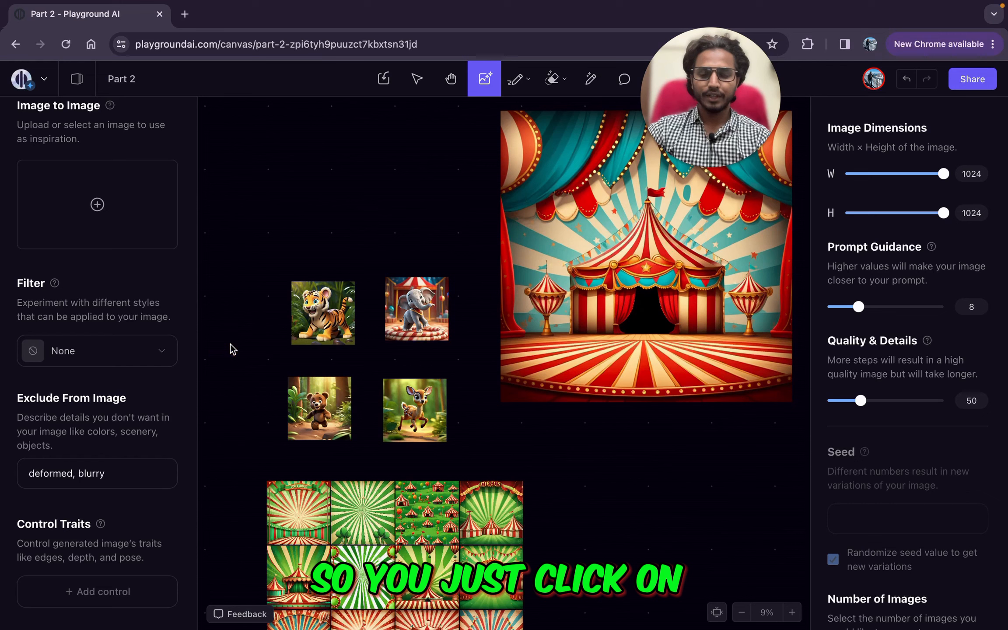
click(310, 333)
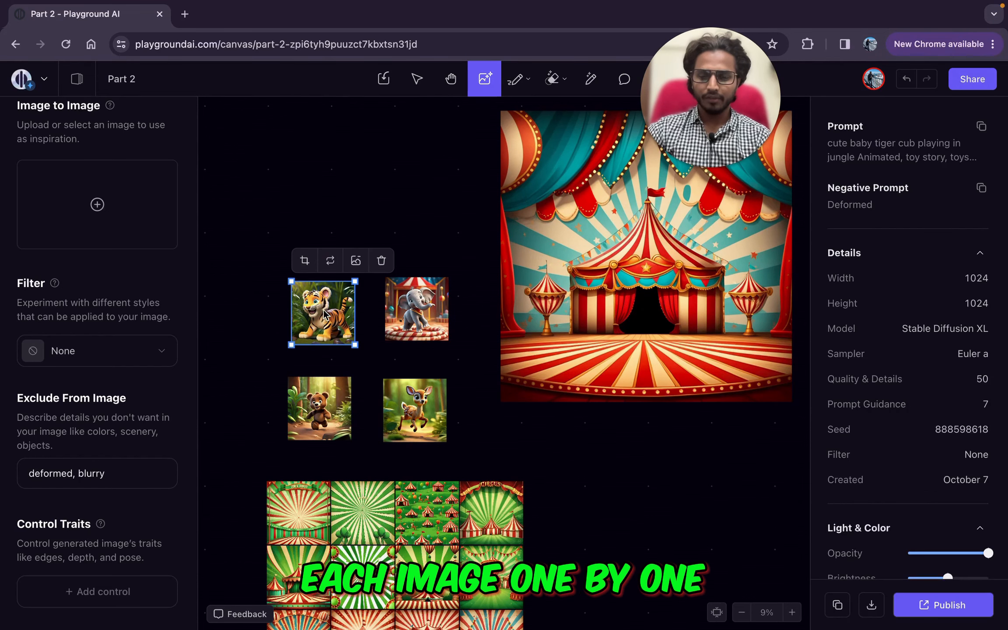
click(361, 267)
click(397, 294)
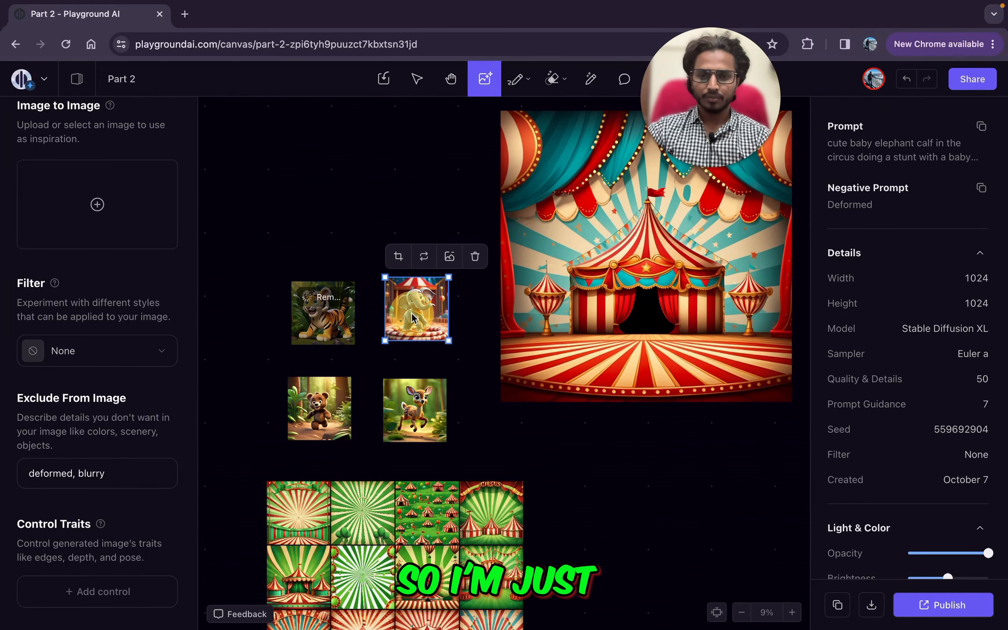
click(451, 257)
click(325, 408)
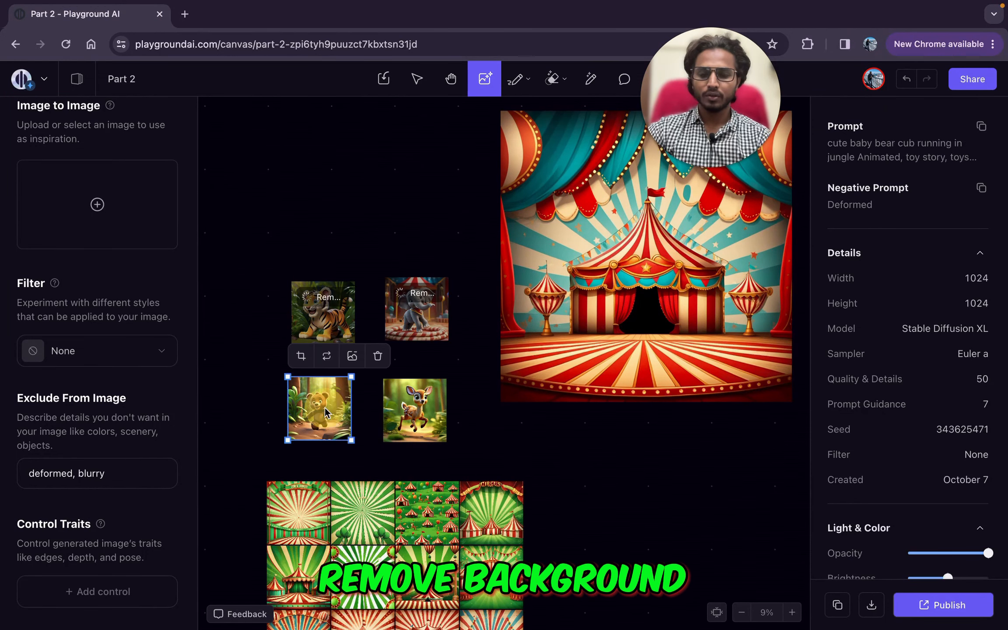
click(352, 361)
click(422, 408)
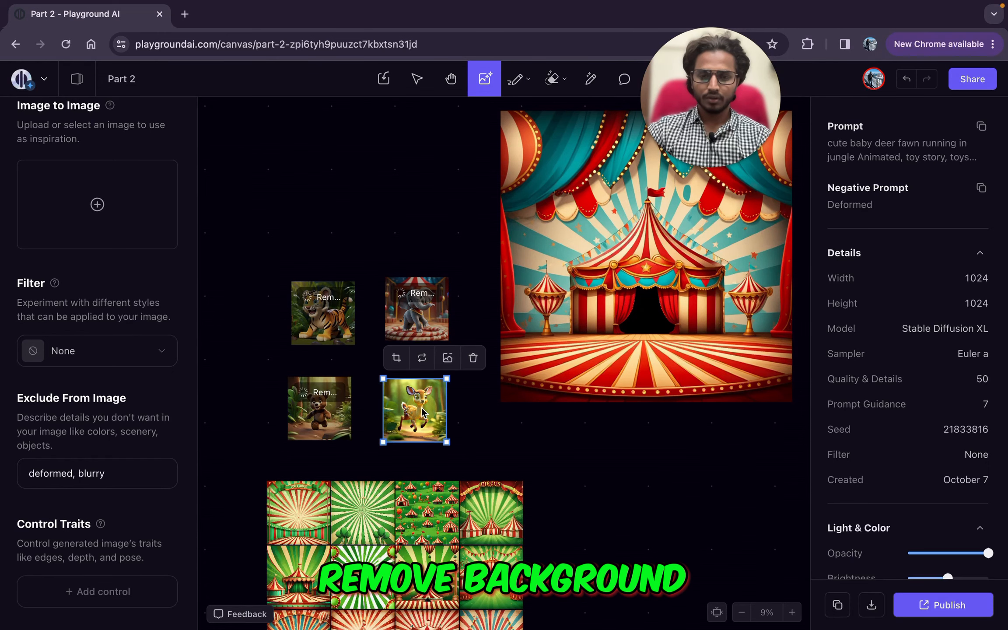
click(449, 358)
- Move the elephant cutout above the tiger and enlarge it to about 1519 × 1642
scroll(423, 412, left, 2)
scroll(424, 413, up, 1)
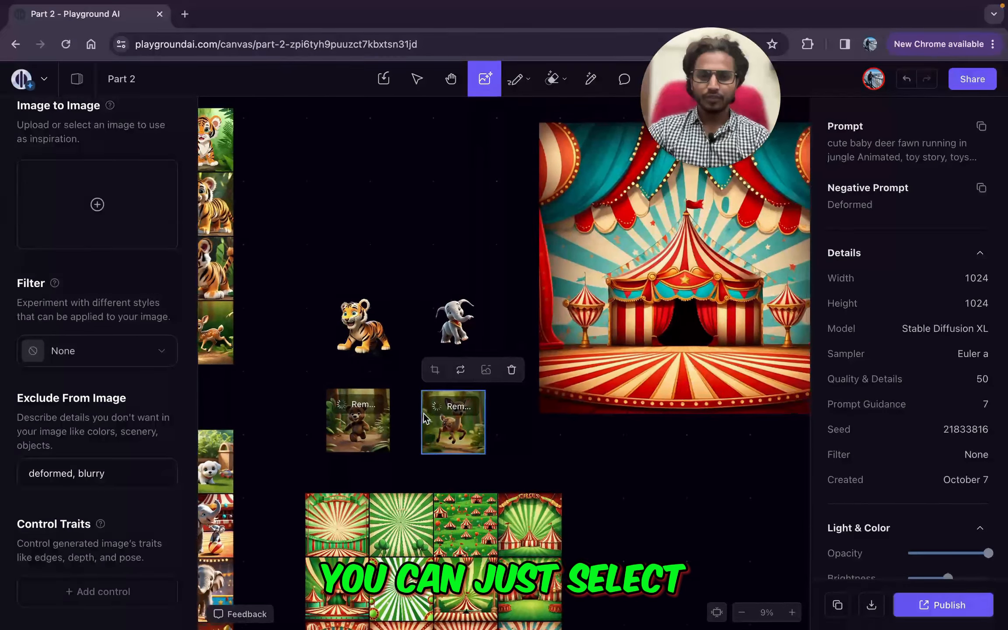
scroll(424, 415, right, 1)
scroll(424, 414, down, 1)
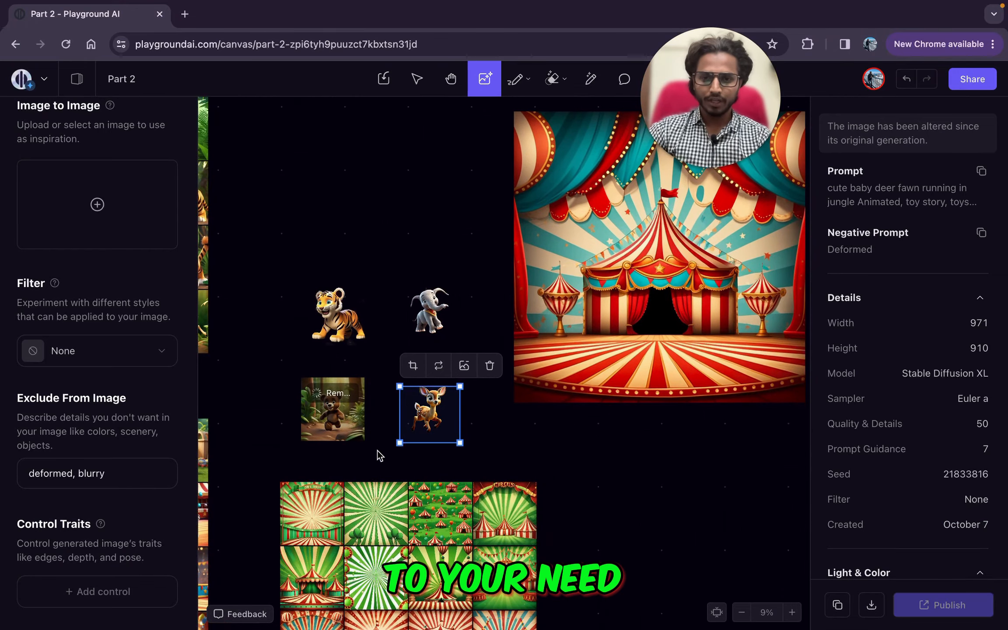
drag(487, 297, 446, 200)
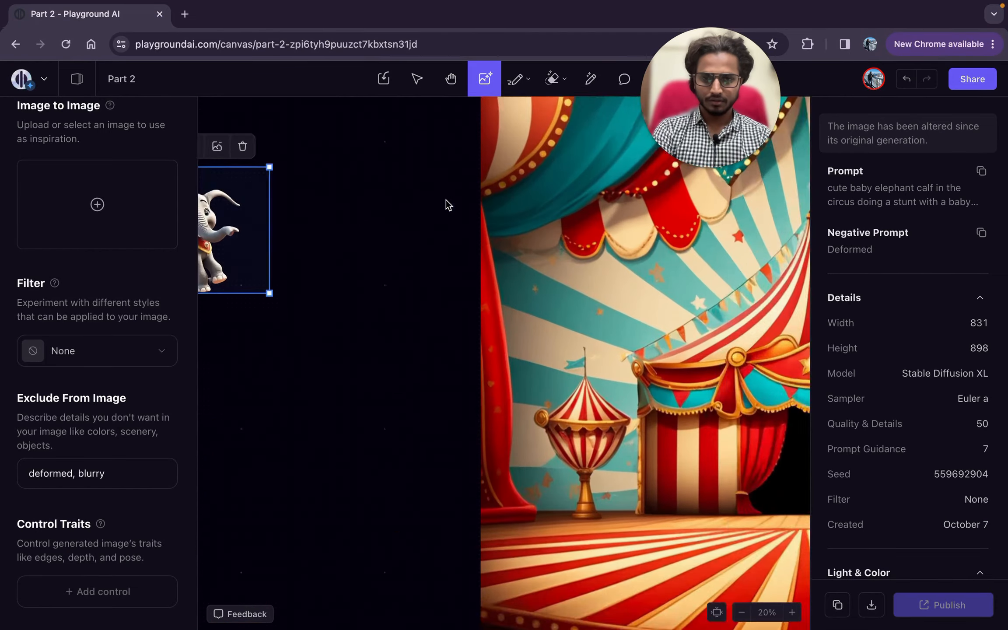
scroll(446, 199, left, 4)
scroll(446, 199, up, 2)
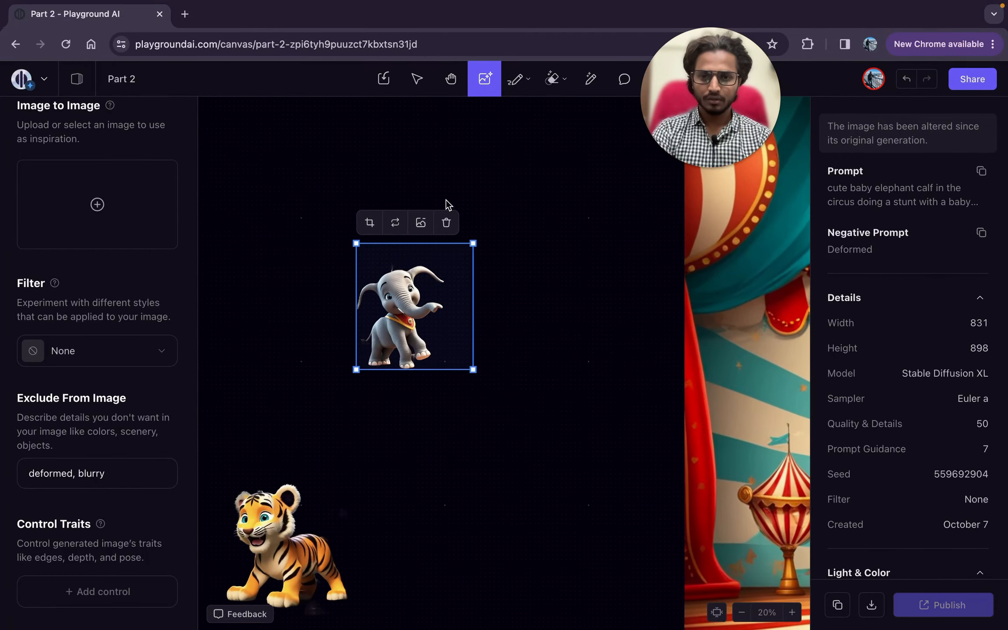
drag(473, 244, 569, 171)
- Look through the earlier generated elephant images for a different elephant to use in the circus scene
scroll(568, 171, down, 5)
scroll(569, 171, left, 2)
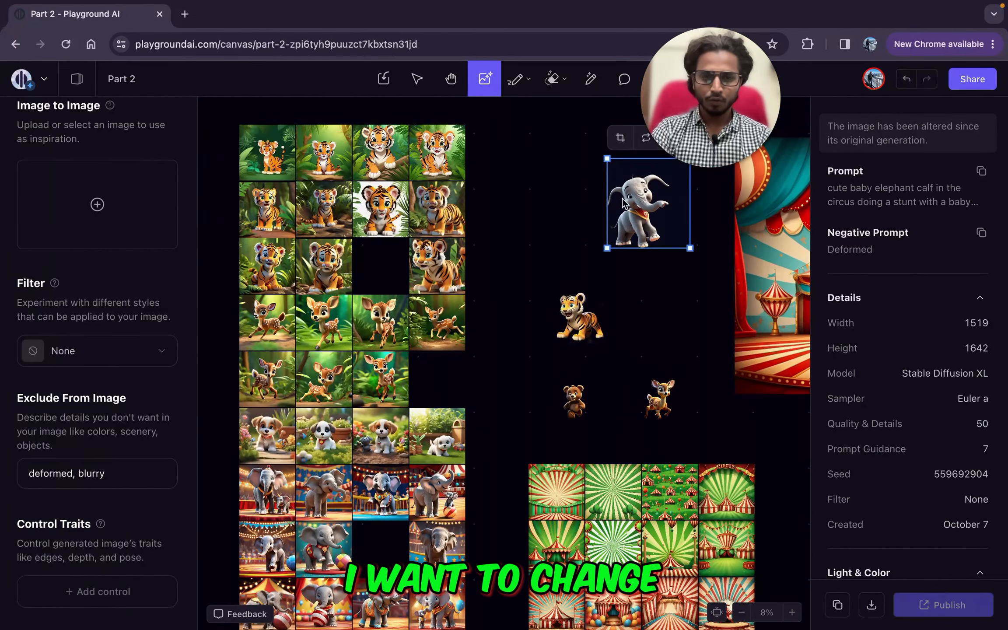
scroll(564, 201, up, 3)
scroll(564, 202, right, 2)
click(561, 270)
click(627, 270)
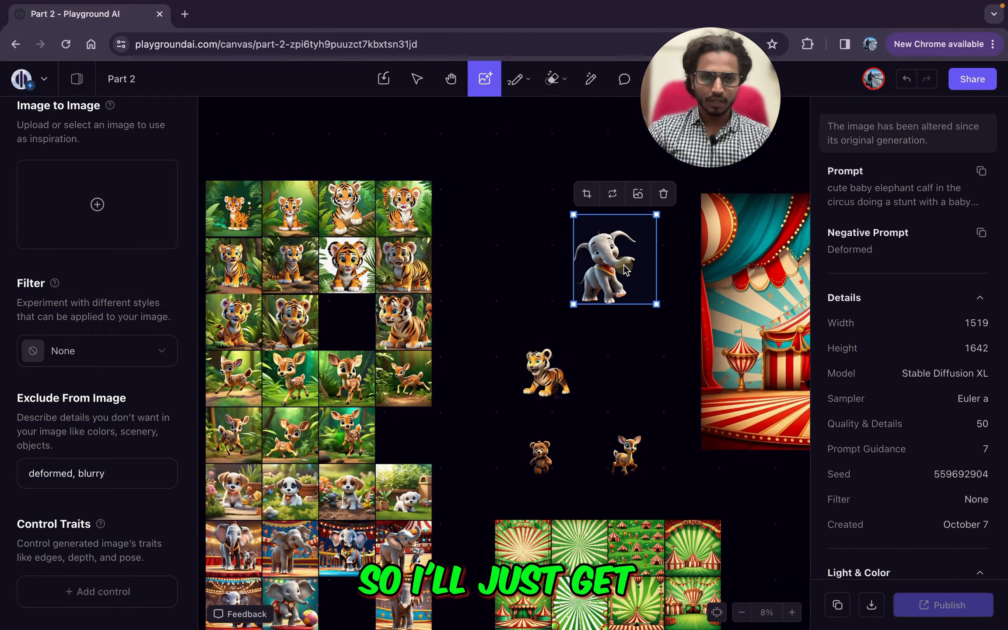
scroll(525, 352, down, 2)
scroll(525, 352, left, 3)
scroll(525, 352, down, 4)
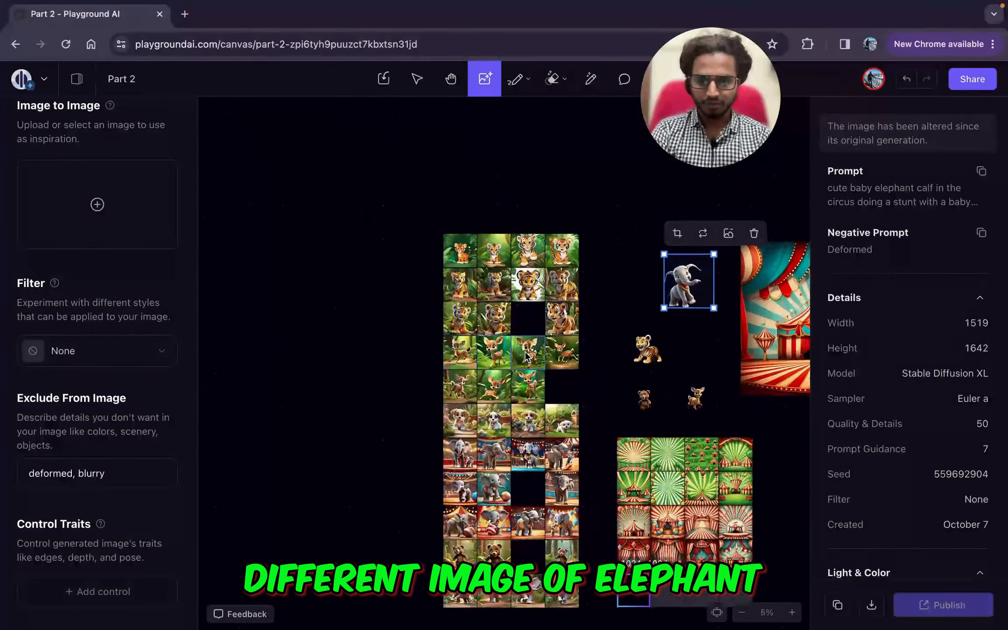
scroll(526, 353, up, 6)
scroll(526, 353, right, 4)
scroll(525, 352, down, 4)
scroll(526, 352, left, 4)
scroll(525, 353, up, 4)
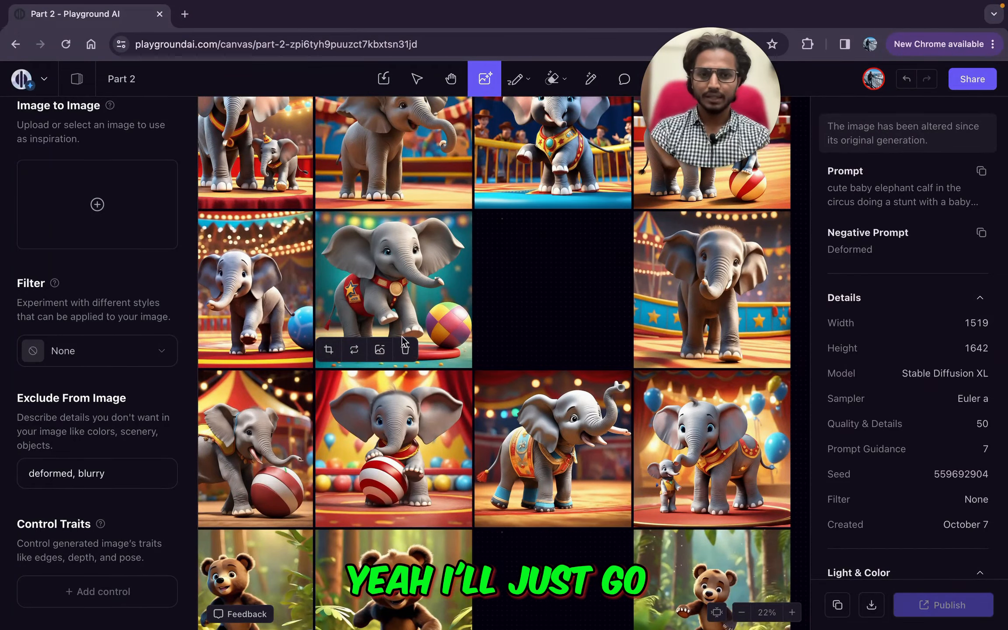
- Copy the image of the elephant with a colourful ball, place the copy beside the tiger cutout and remove its background
click(414, 305)
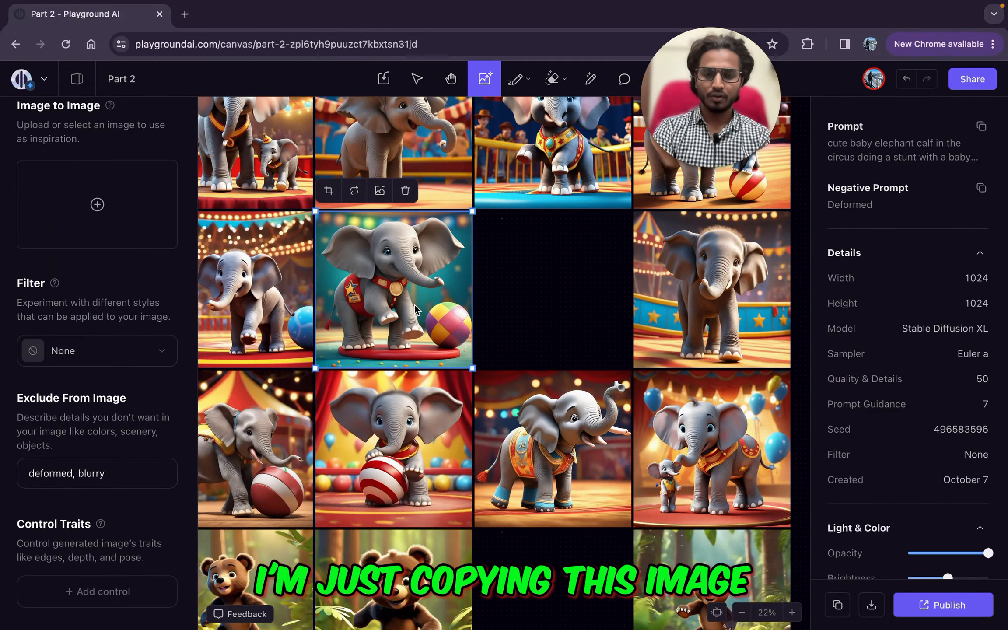
scroll(415, 305, right, 8)
scroll(415, 305, up, 8)
scroll(415, 305, down, 3)
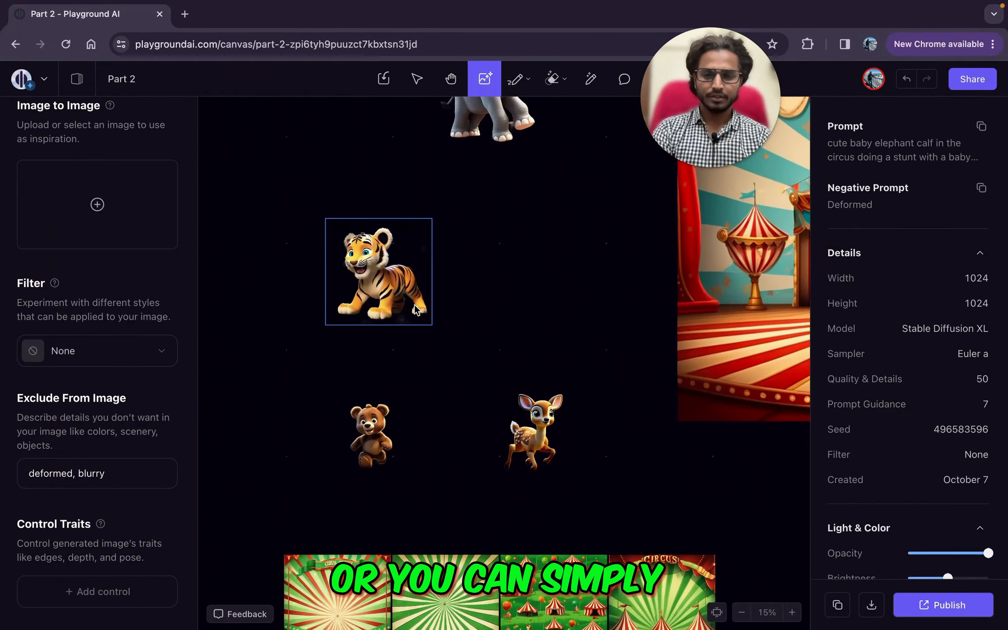
click(517, 249)
key(ctrl+v)
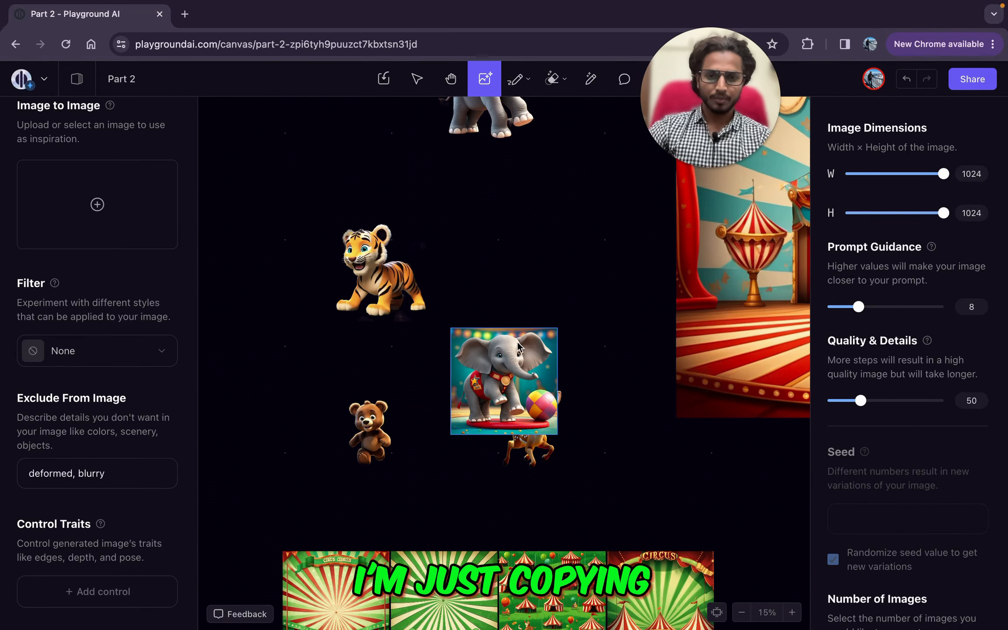
drag(517, 345, 534, 226)
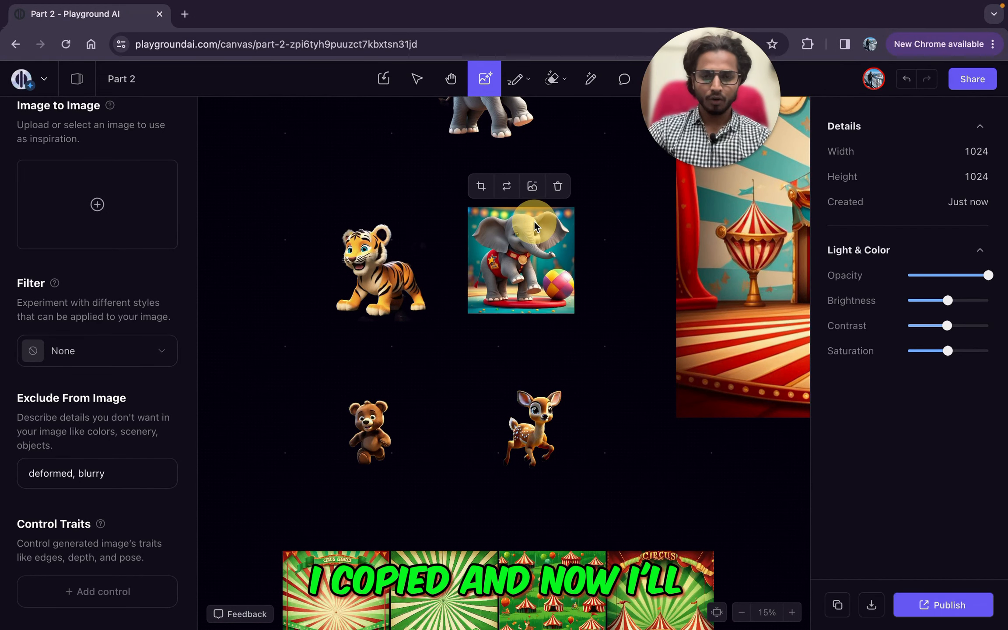
click(533, 187)
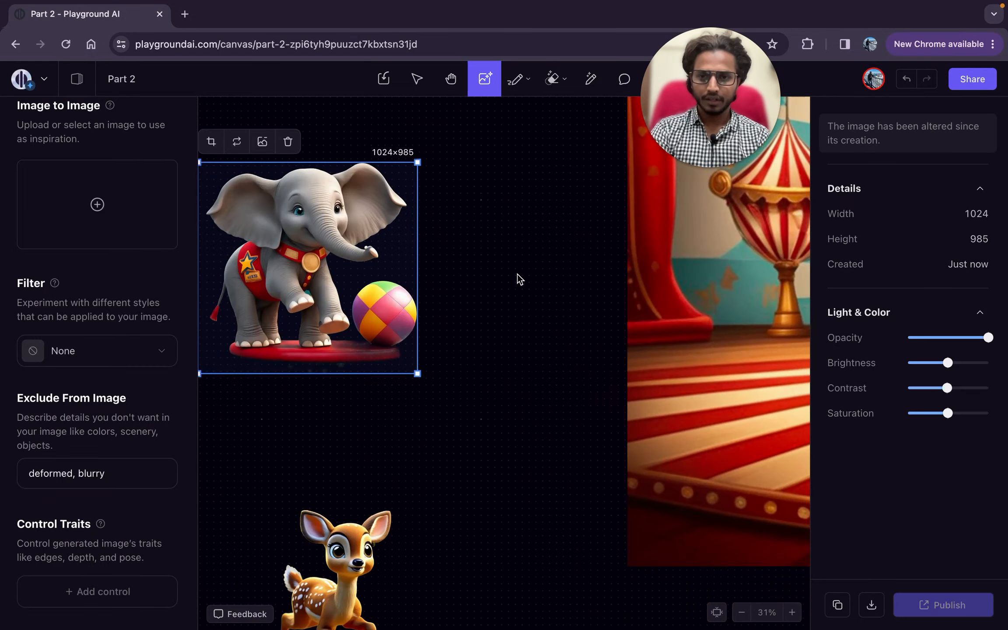
- Move the earlier elephant cutout so it sits more directly above the tiger
scroll(517, 274, down, 6)
scroll(518, 274, up, 2)
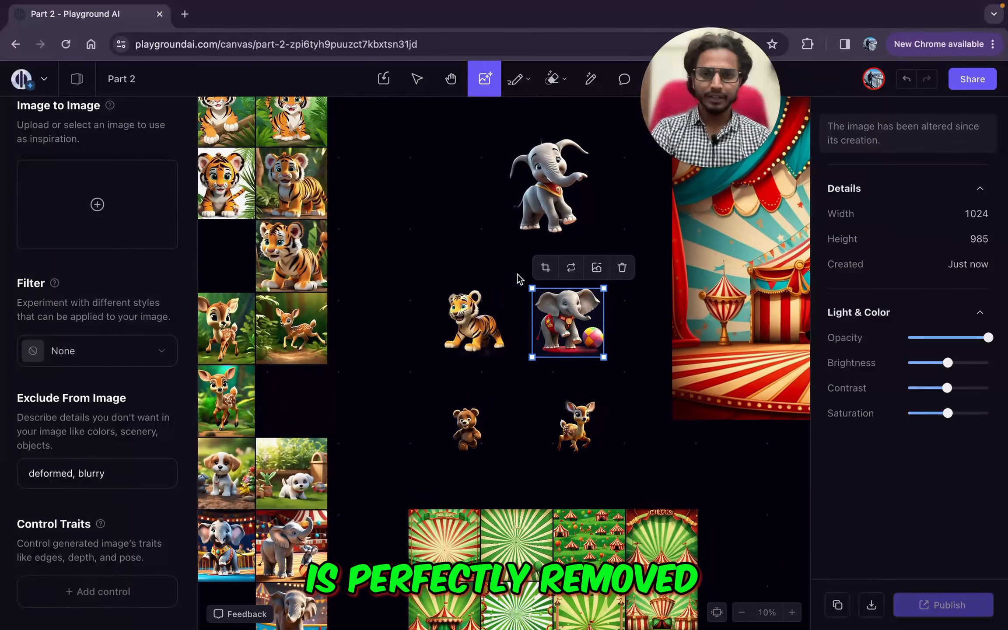
drag(537, 212, 490, 241)
- Examine the animal cutouts up close to check how cleanly their backgrounds are removed
scroll(490, 241, up, 4)
scroll(490, 241, up, 3)
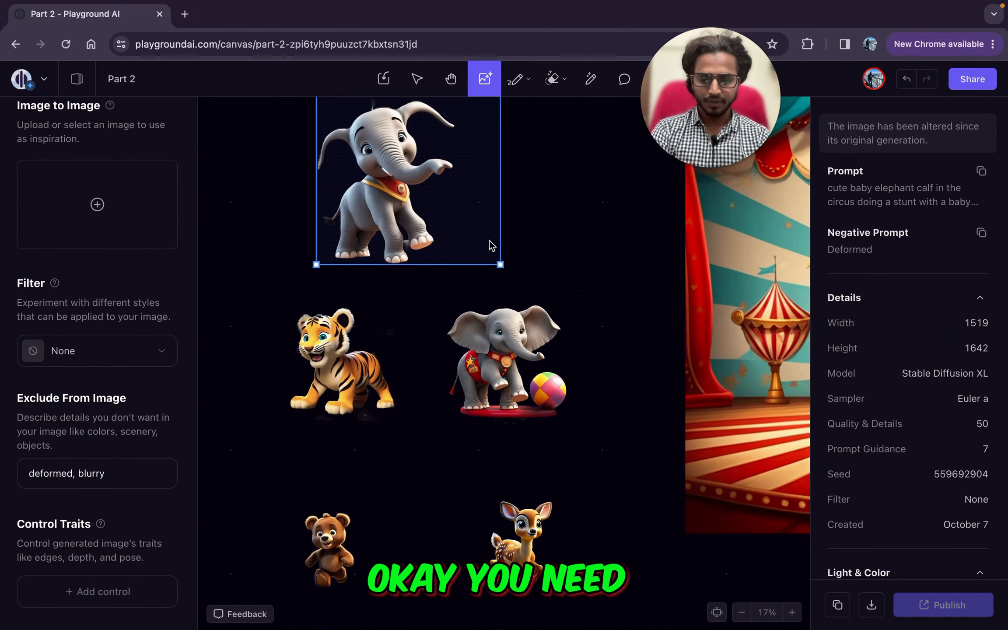
scroll(489, 242, down, 5)
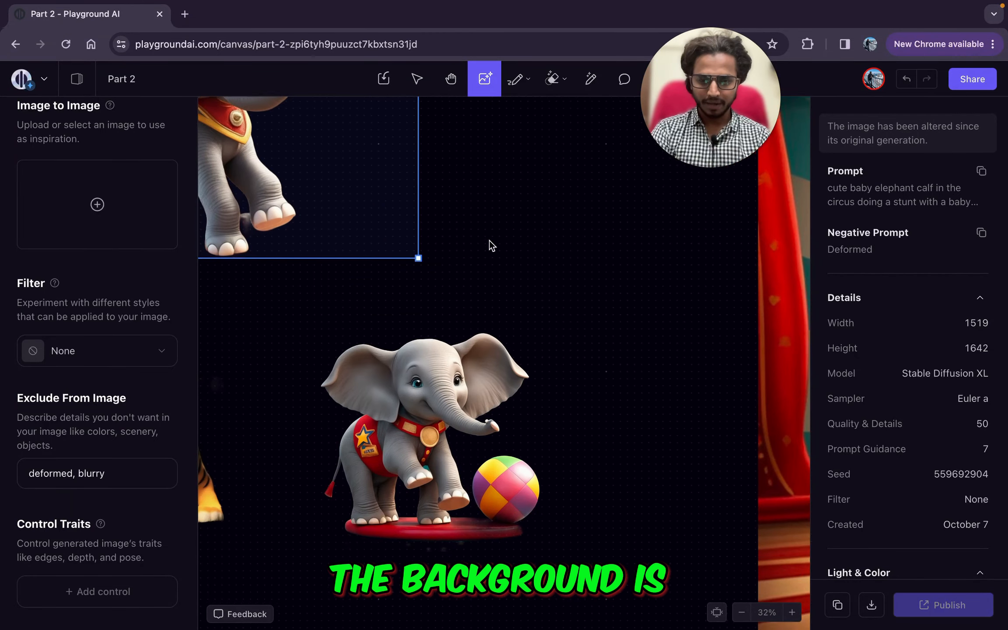
scroll(490, 242, up, 3)
scroll(490, 241, up, 5)
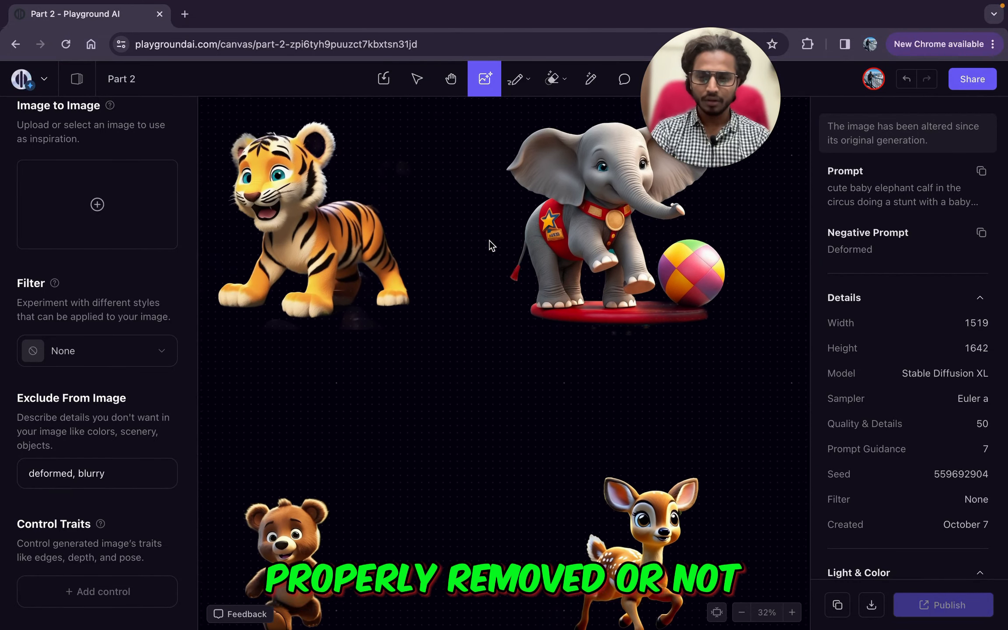
scroll(489, 240, down, 4)
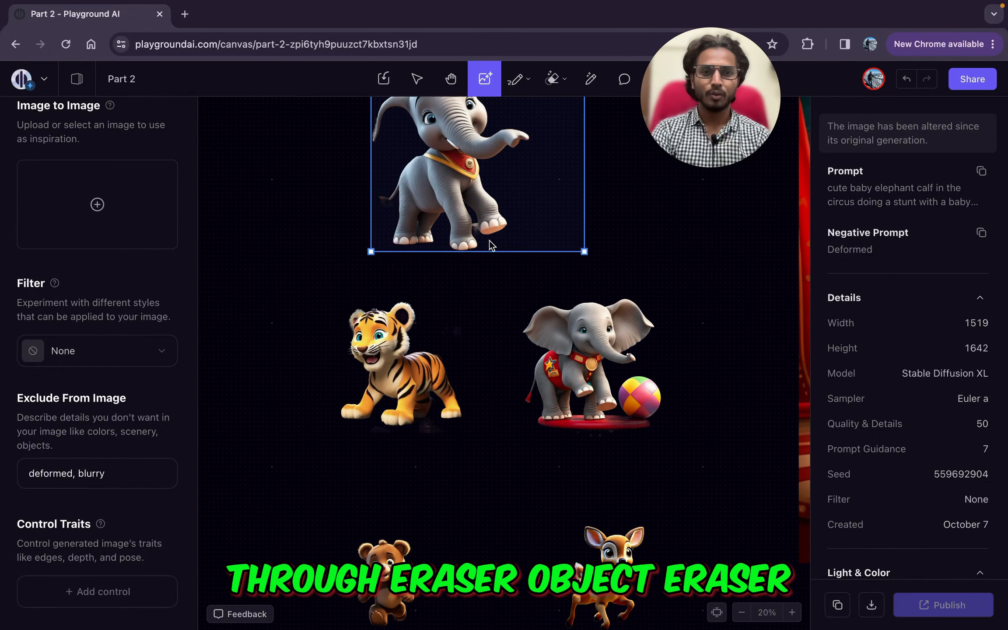
scroll(490, 240, down, 4)
scroll(490, 240, right, 5)
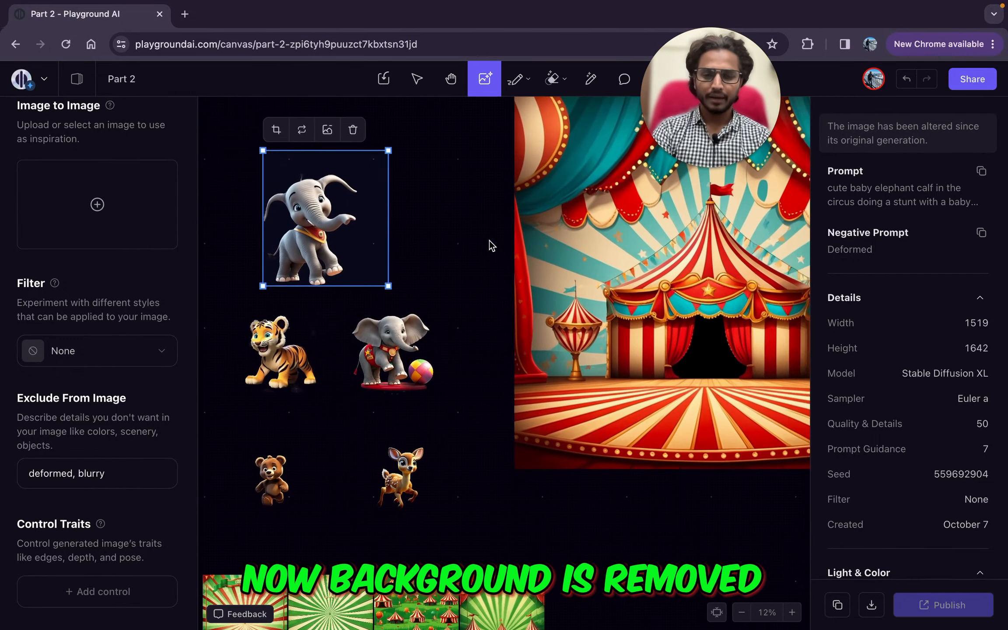
- Move the cutout of the elephant with the ball onto the circus background, in front of the tent
scroll(490, 240, right, 3)
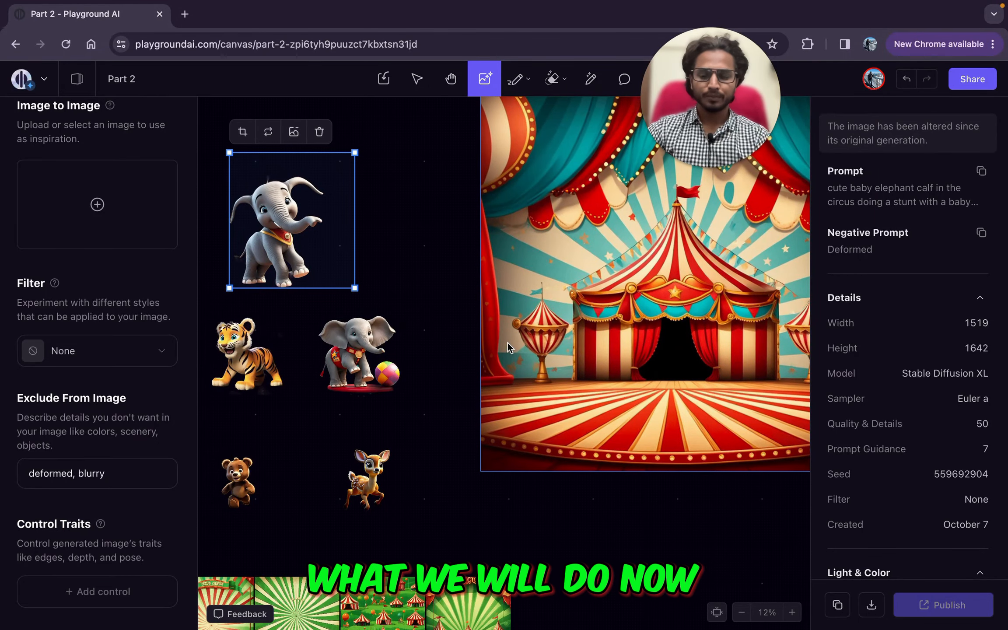
scroll(508, 348, right, 3)
scroll(507, 347, up, 2)
scroll(326, 426, right, 4)
scroll(326, 427, up, 3)
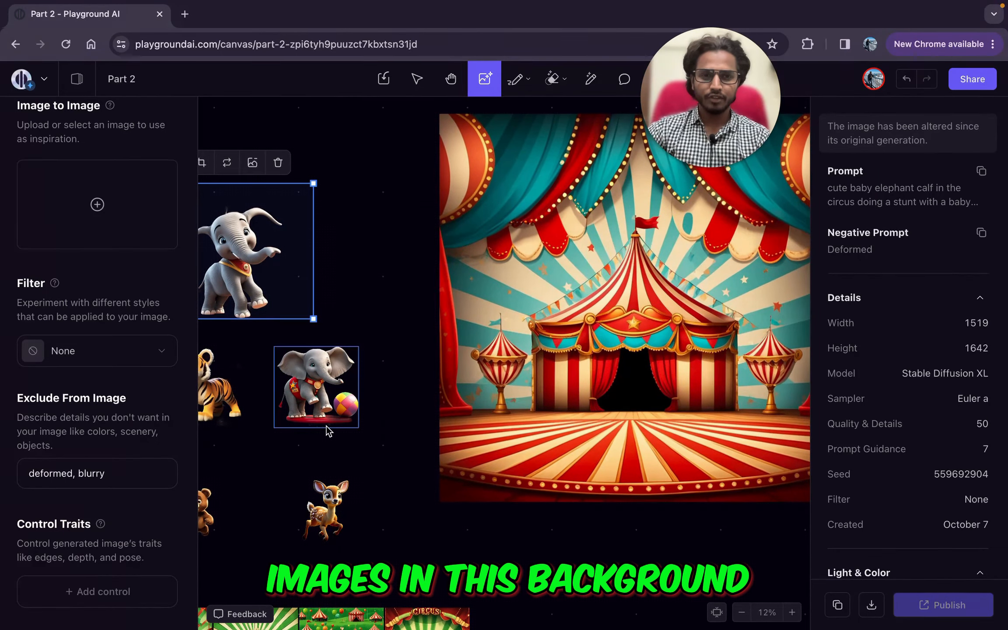
click(325, 370)
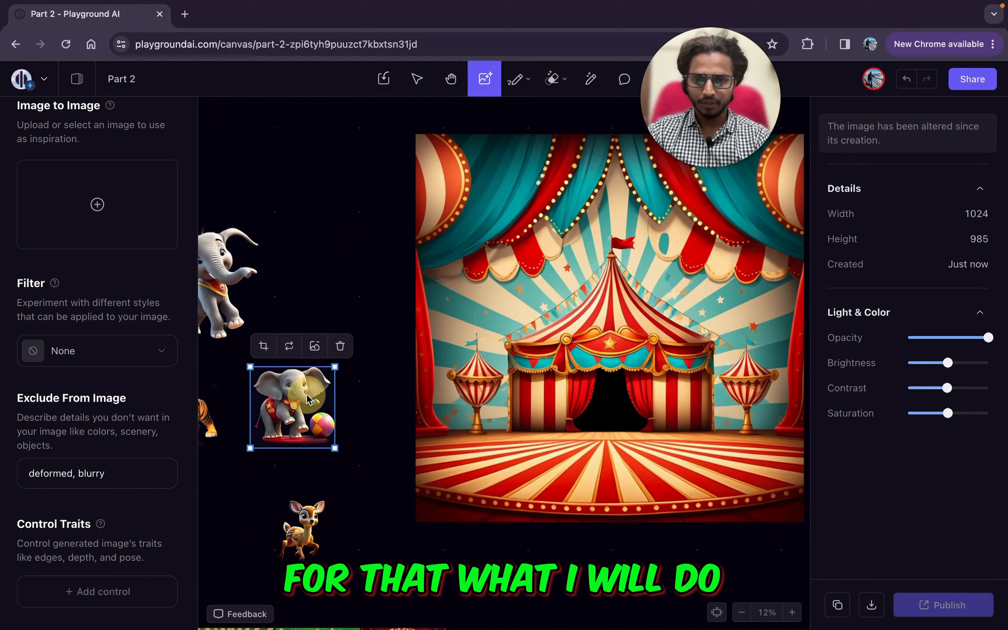
drag(291, 402, 569, 372)
scroll(315, 419, right, 2)
click(585, 363)
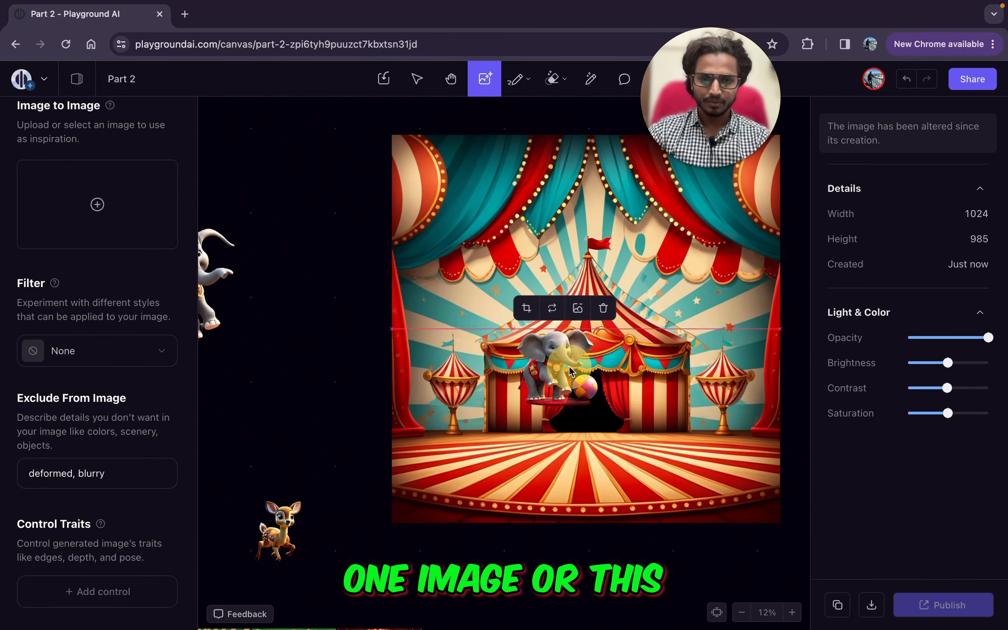
- Bring the deer cutout in front of the circus background and place it on the striped stage floor
drag(263, 548, 377, 443)
click(287, 512)
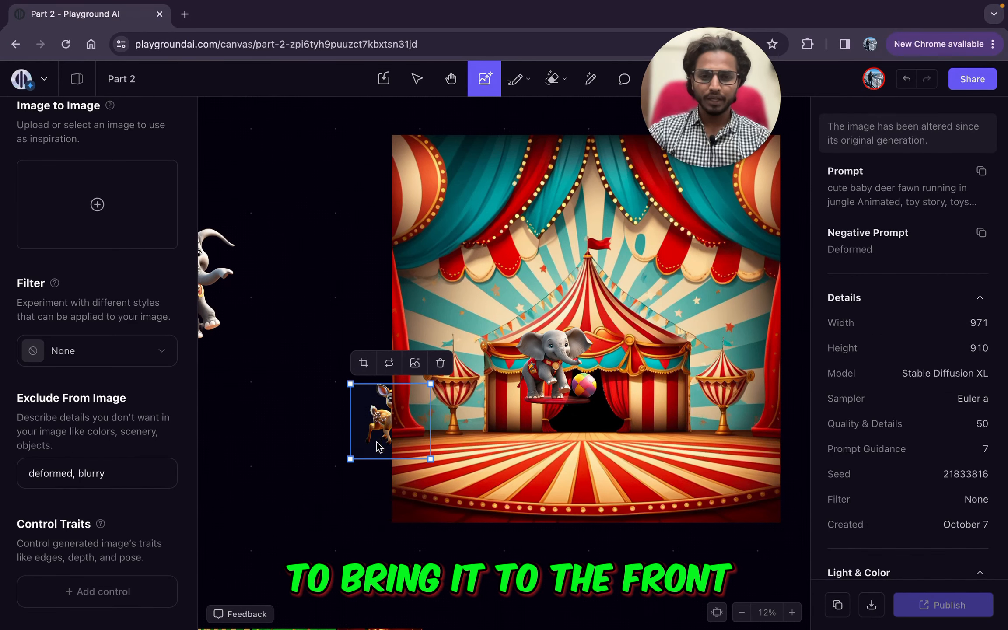
click(297, 490)
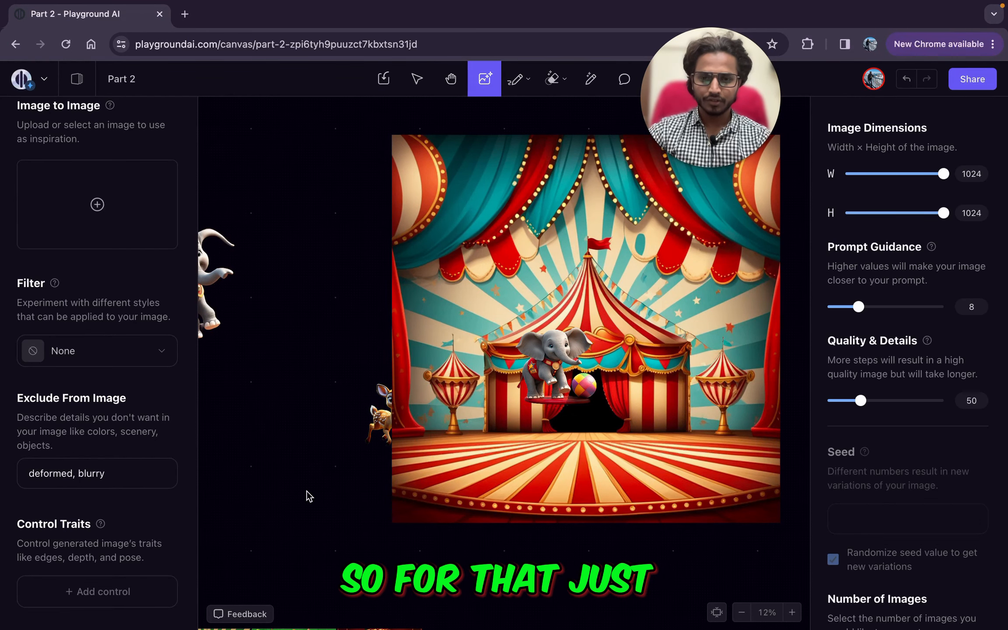
click(377, 431)
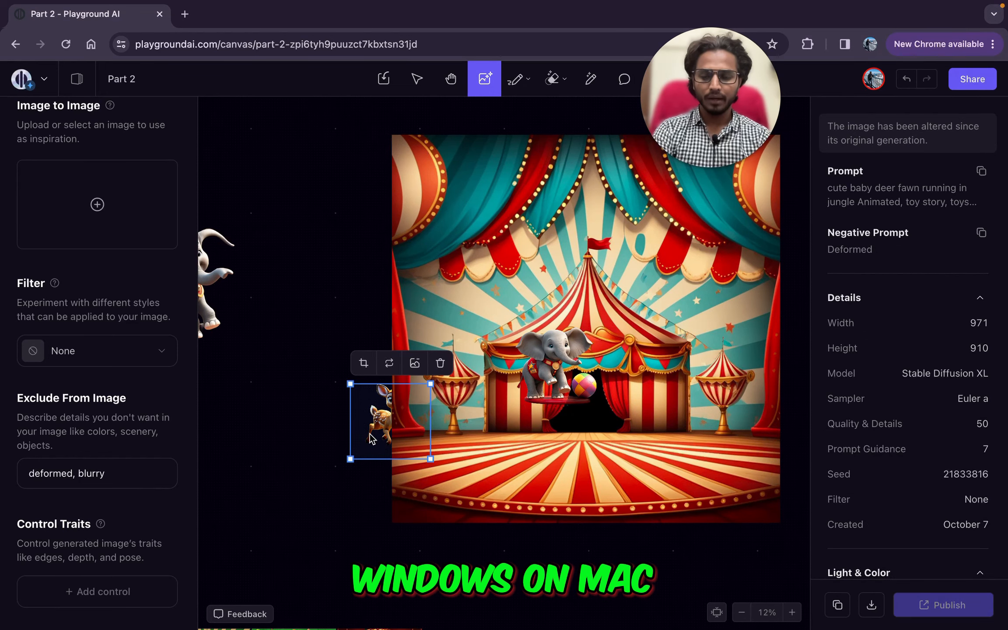
ctrl+click(370, 437)
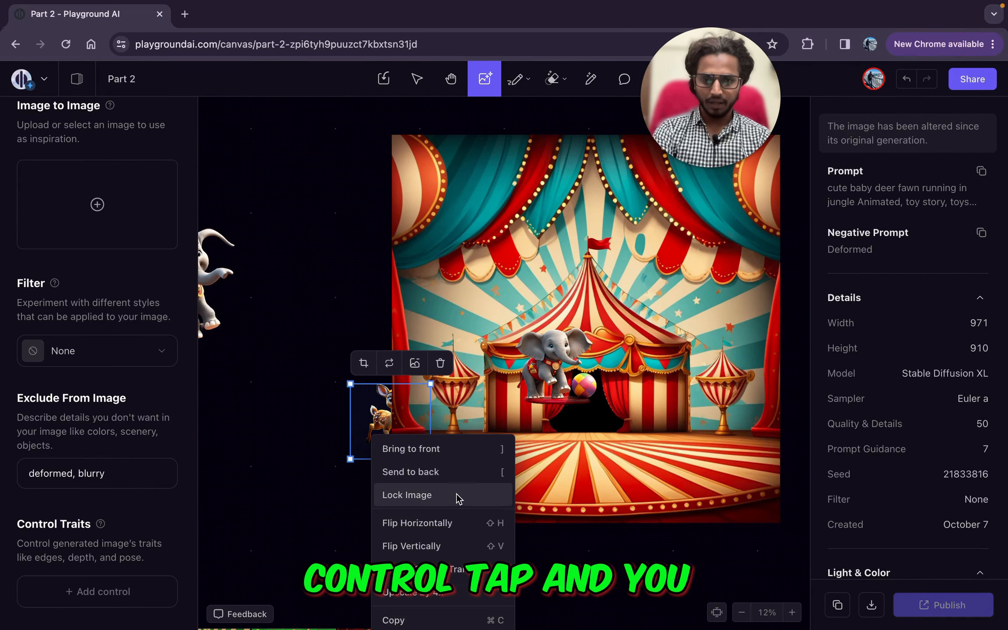
click(463, 454)
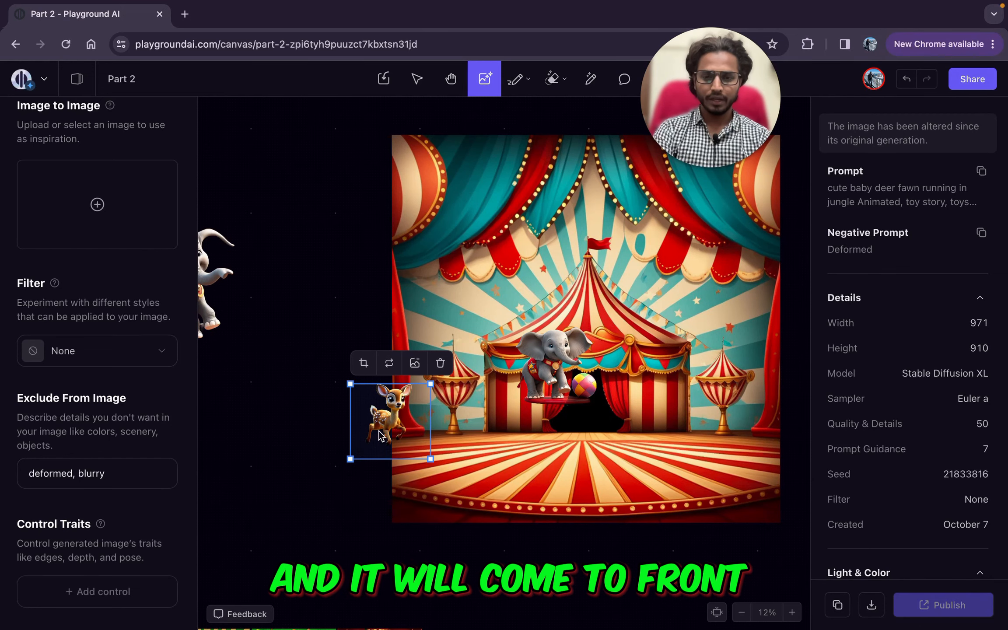
drag(379, 431, 515, 464)
- Bring the tiger cutout in front of the circus background and place it on the stage beside the deer
scroll(516, 465, left, 5)
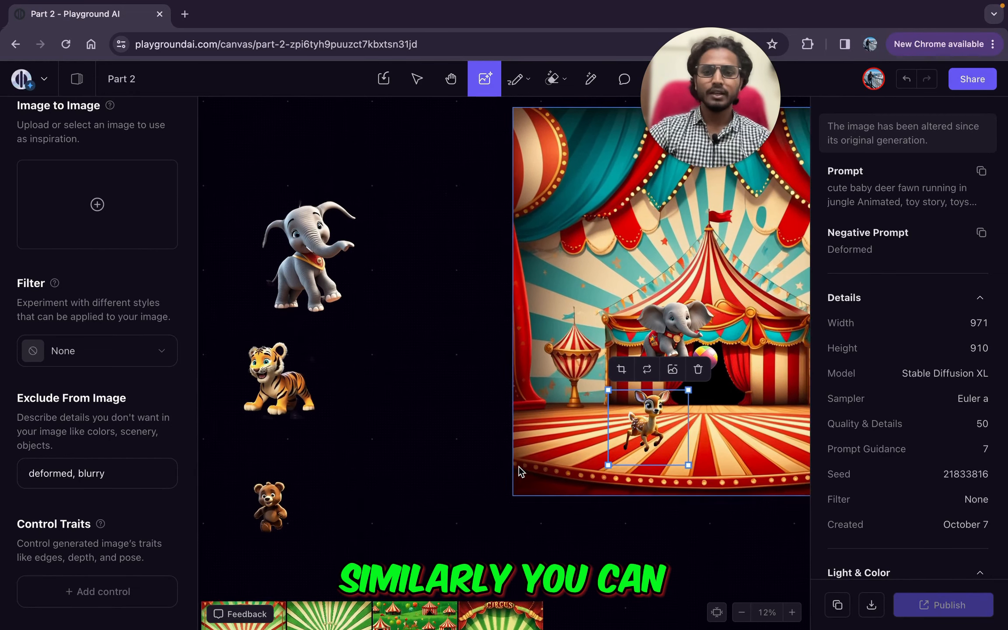
drag(244, 397, 462, 387)
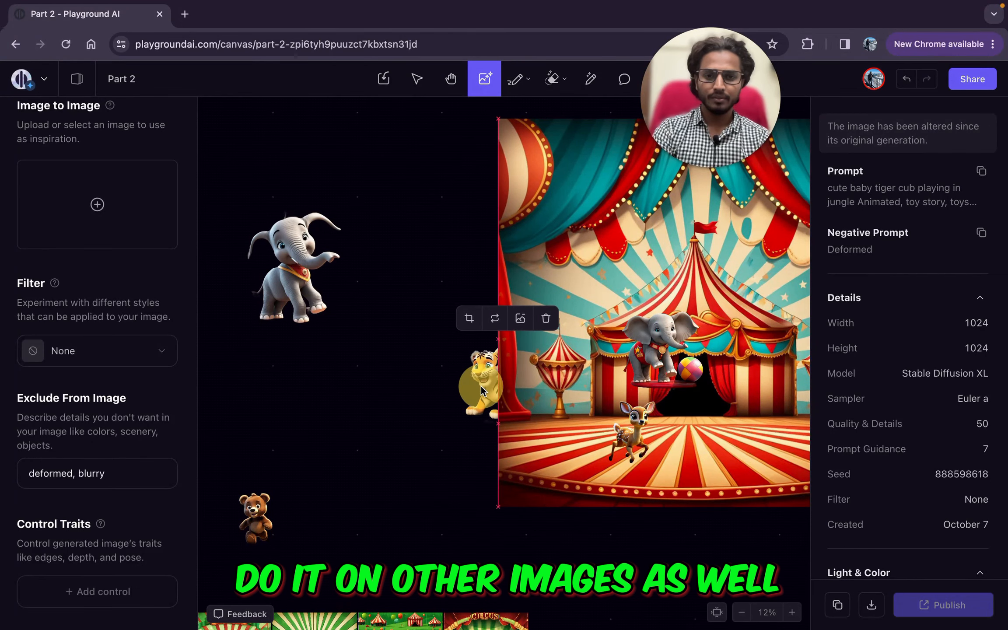
scroll(462, 387, right, 3)
ctrl+click(421, 404)
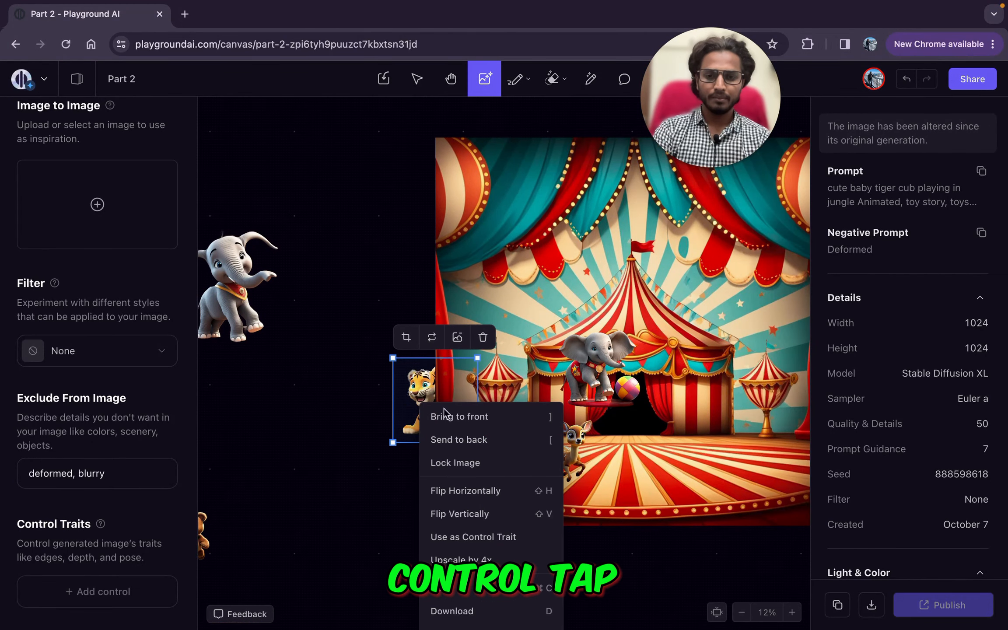
click(498, 420)
drag(407, 411, 600, 438)
- Bring the bear cutout in front of the circus background and move it onto the stage
scroll(599, 438, left, 5)
scroll(600, 439, down, 3)
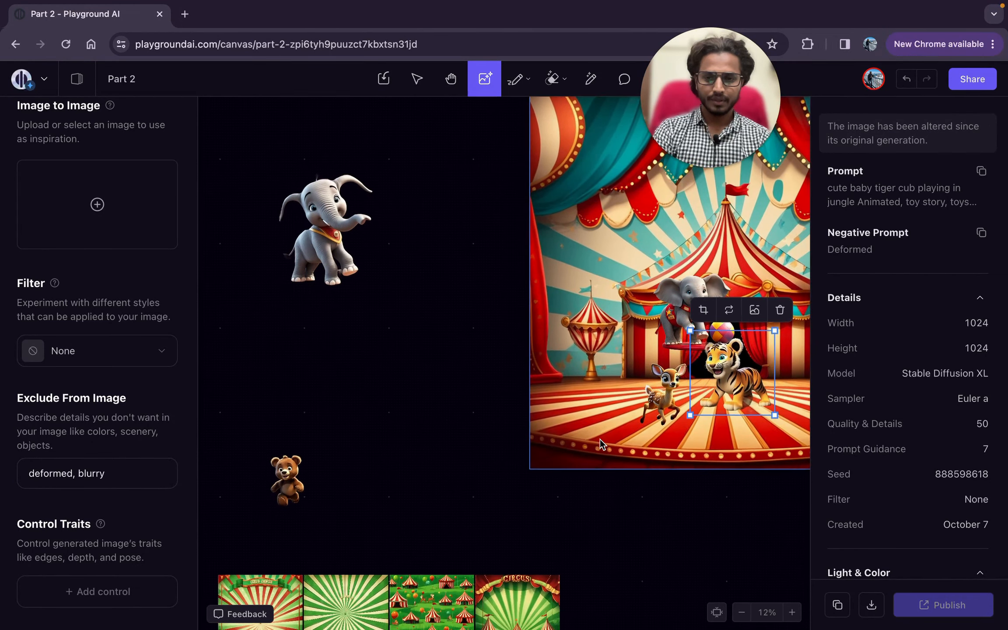
drag(289, 490, 464, 415)
scroll(464, 415, right, 3)
ctrl+click(461, 421)
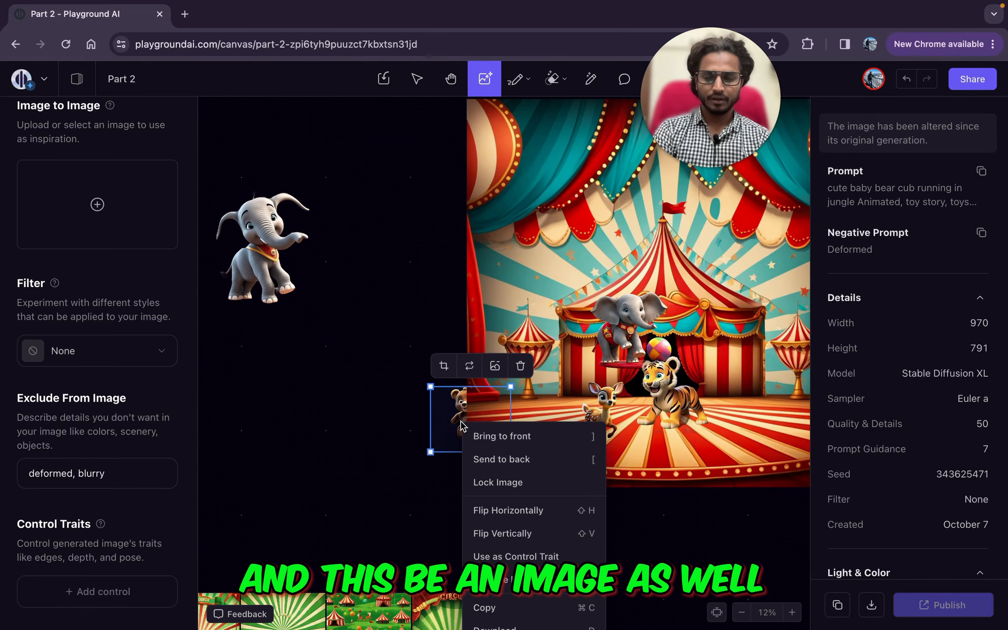
click(523, 436)
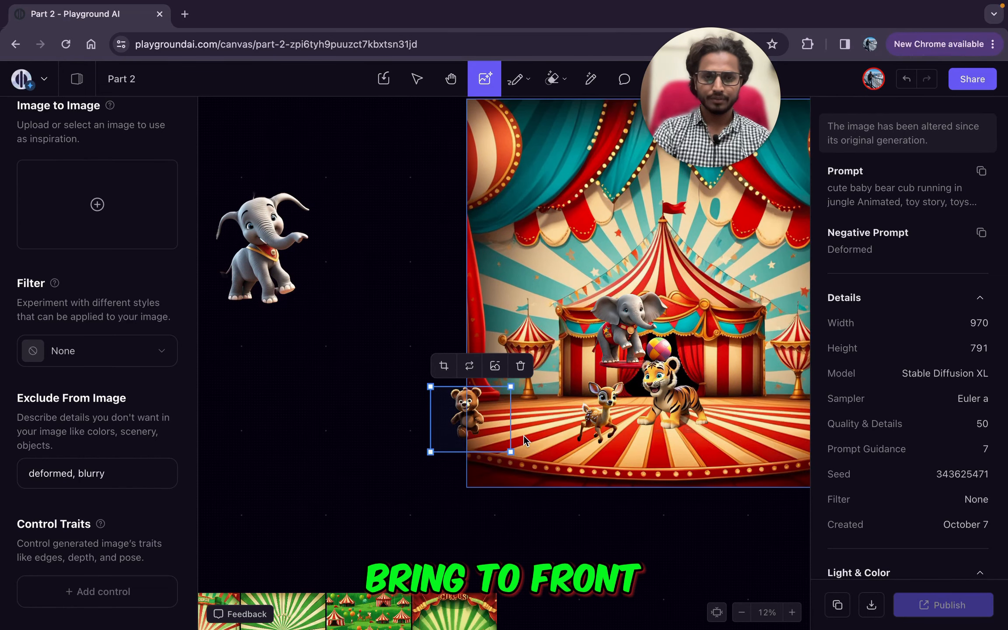
scroll(524, 436, right, 2)
drag(420, 434, 641, 458)
- Enlarge the bear to about 1539 × 1255 and position it at the tent's right side
scroll(633, 435, right, 3)
scroll(633, 435, up, 2)
drag(567, 476, 653, 433)
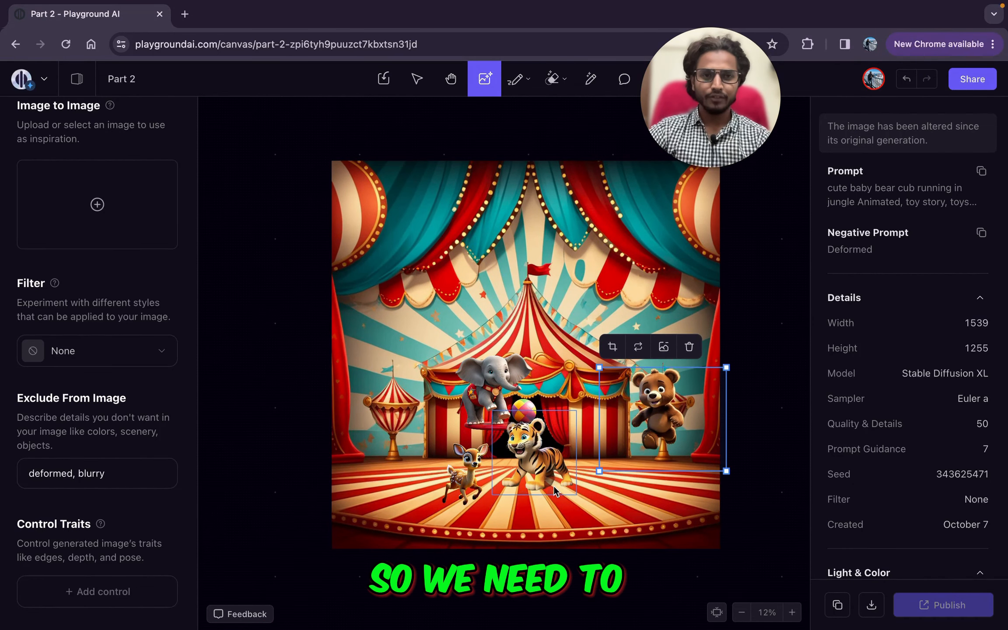
- Spread the characters out by moving the tiger beside the bear and the deer to the stage's left edge
scroll(508, 504, right, 3)
scroll(508, 504, down, 1)
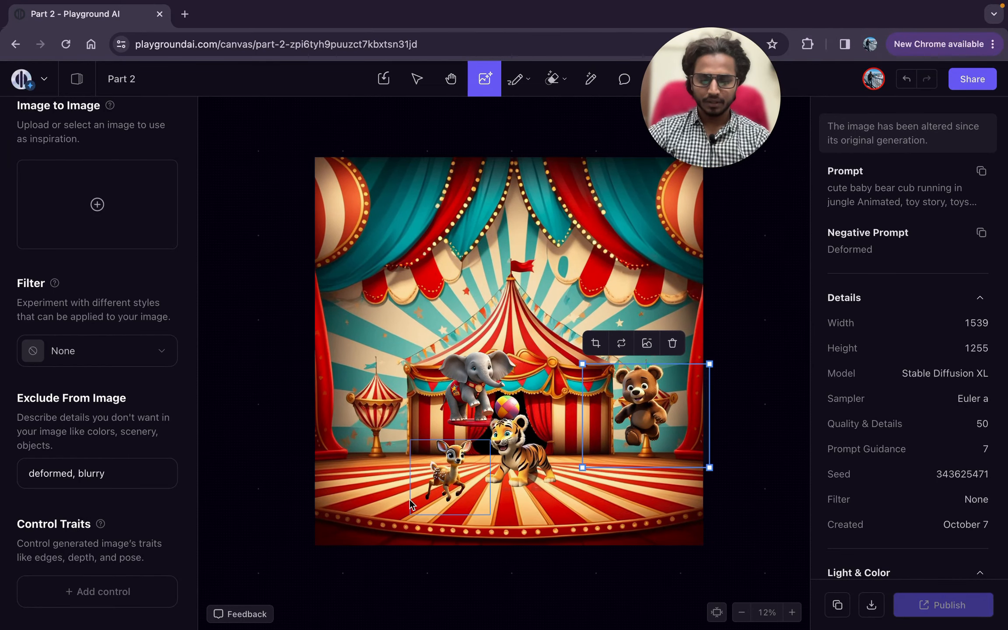
scroll(491, 504, right, 1)
scroll(492, 503, up, 1)
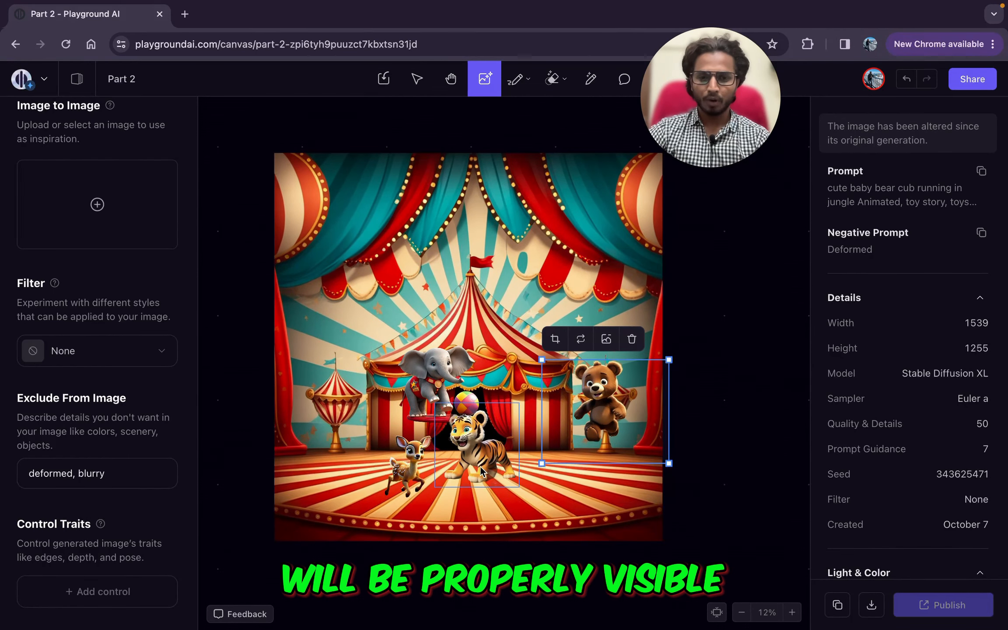
drag(480, 467, 551, 468)
drag(396, 465, 292, 458)
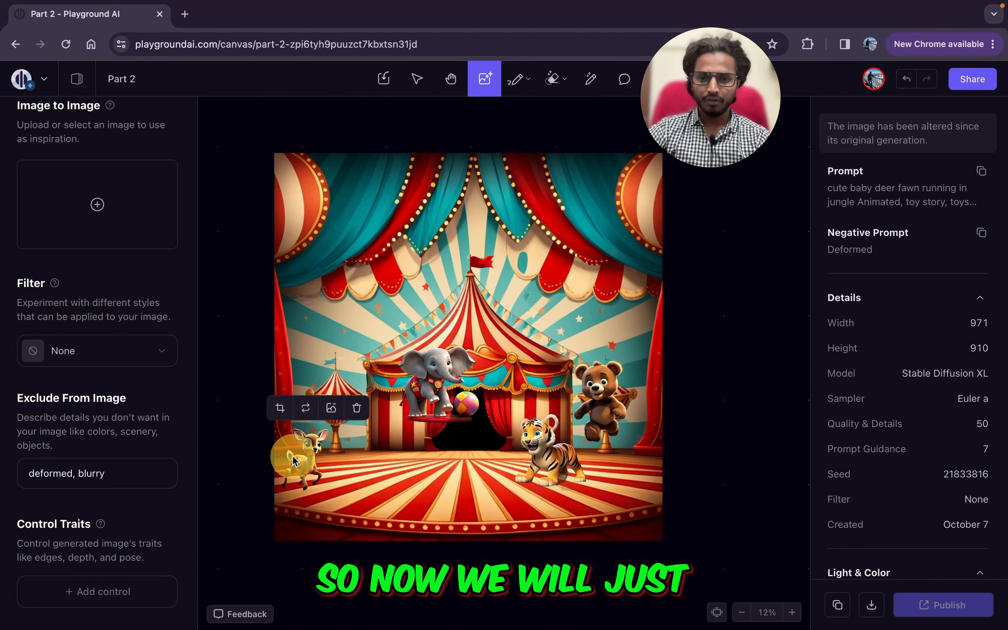
- Lower the elephant onto the stage floor between the deer and tiger and enlarge it to about 1516 × 1459
drag(455, 372, 436, 429)
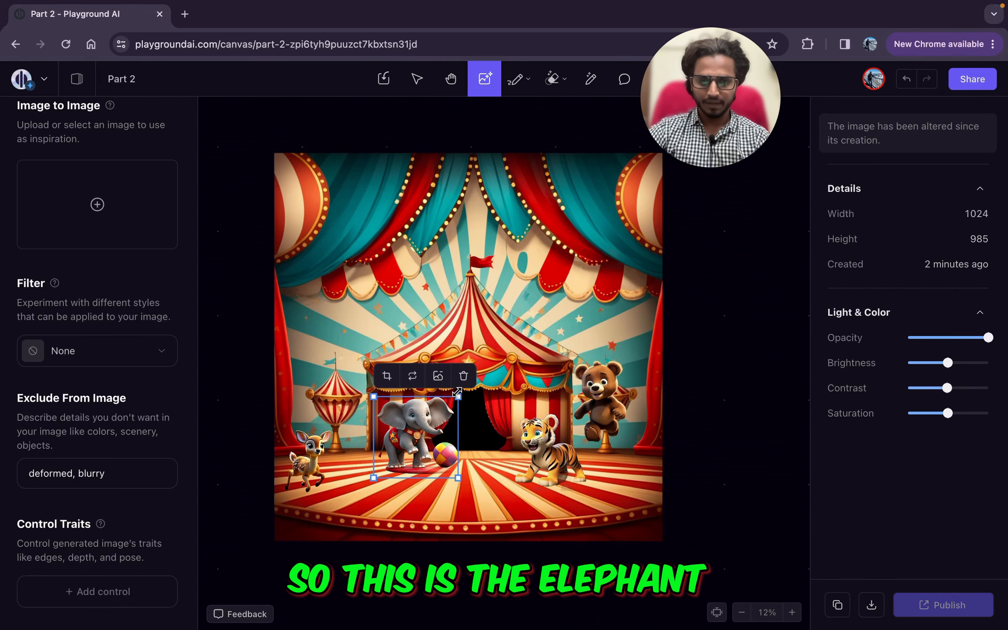
drag(457, 396, 480, 360)
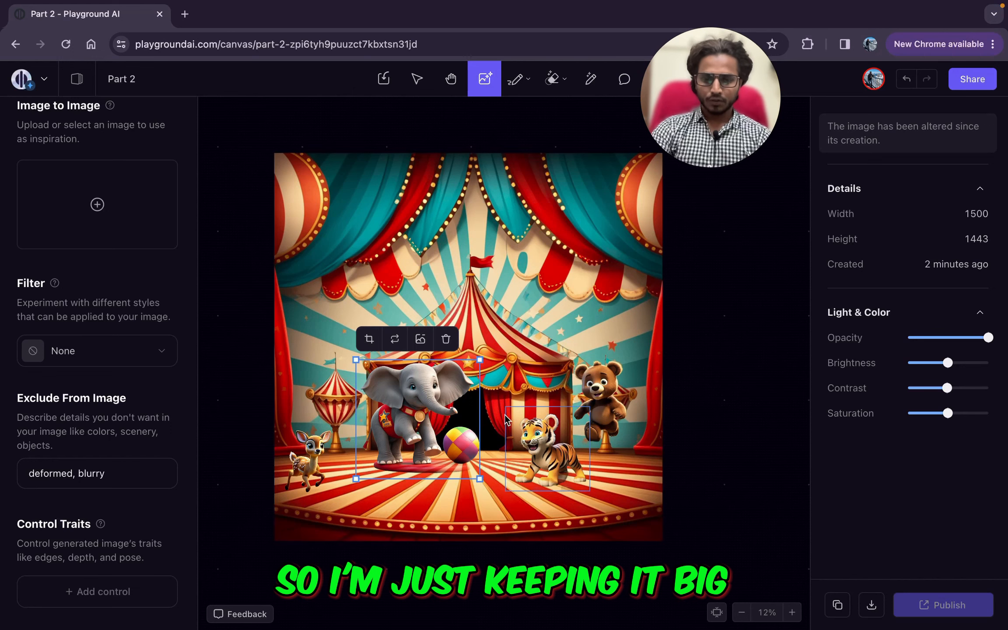
drag(480, 359, 469, 354)
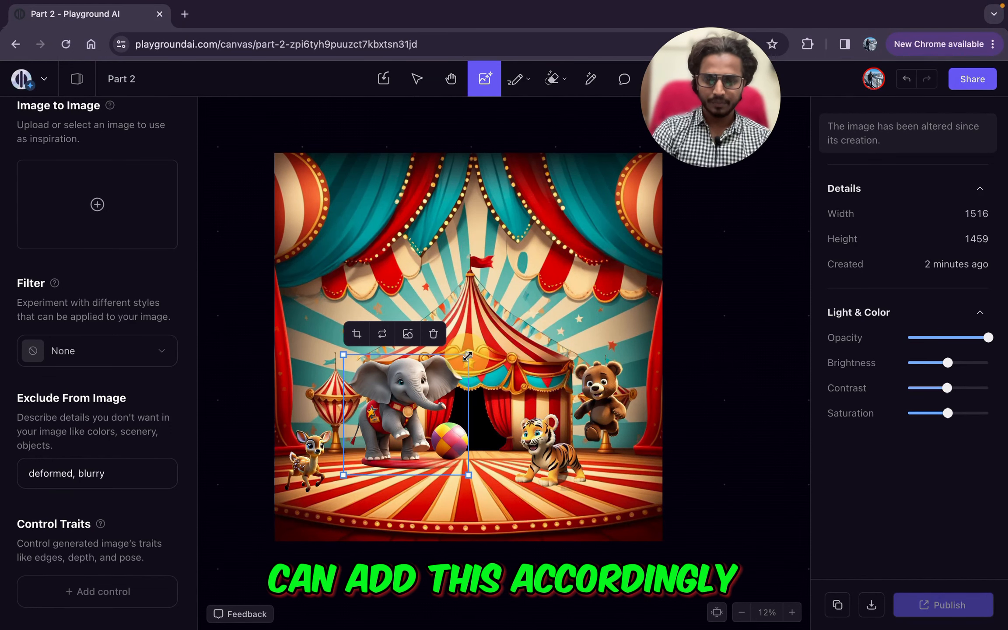
- Enlarge the deer and position it on the stage floor just to the left of the elephant
click(302, 476)
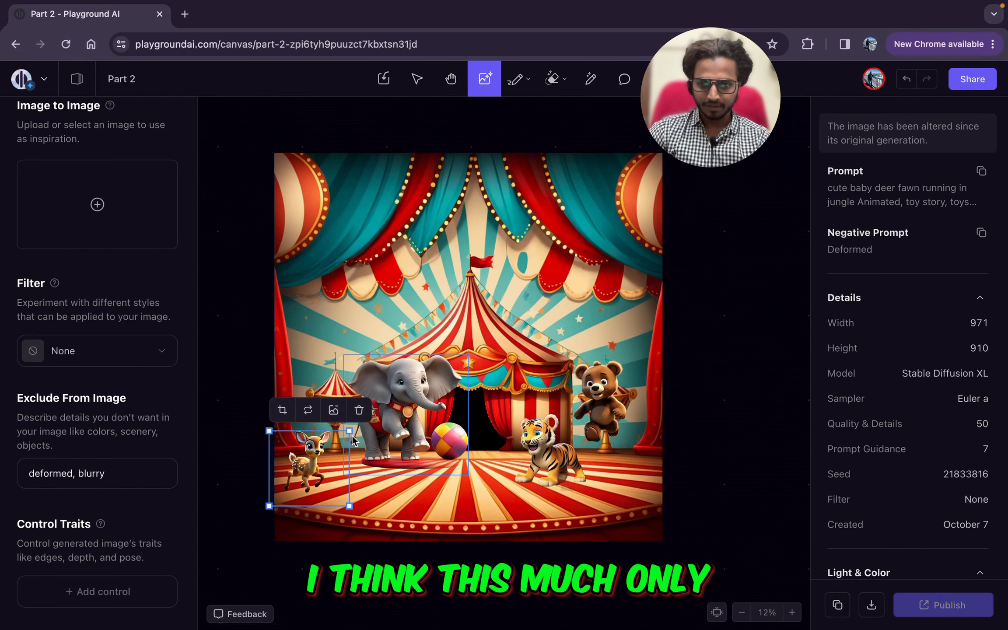
drag(349, 432, 400, 403)
drag(344, 471, 337, 485)
click(420, 407)
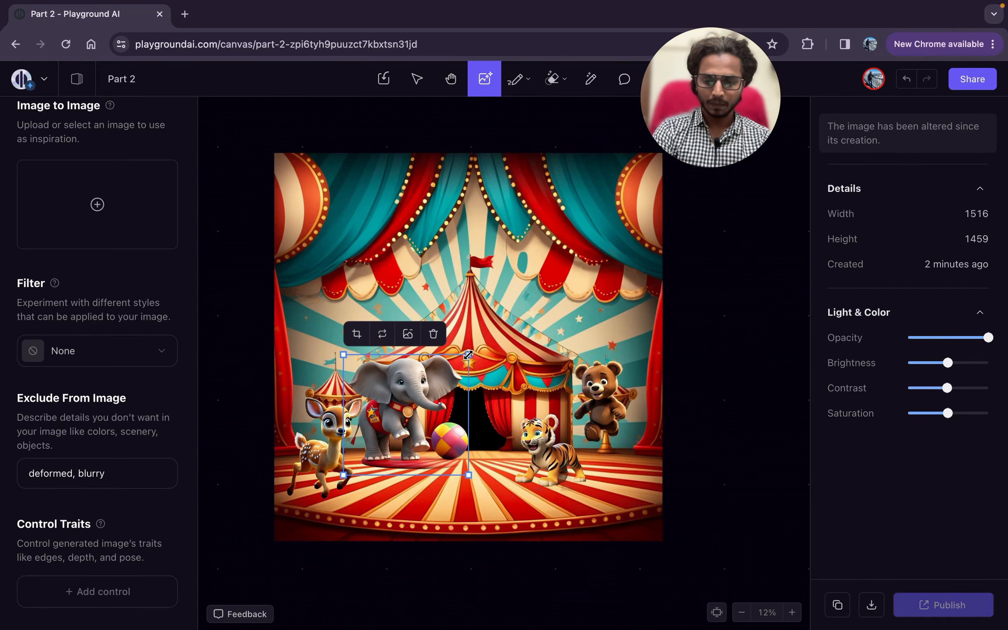
- Enlarge the elephant slightly on the stage and enlarge the tiger to 1620 × 1620
drag(468, 355, 479, 345)
click(550, 484)
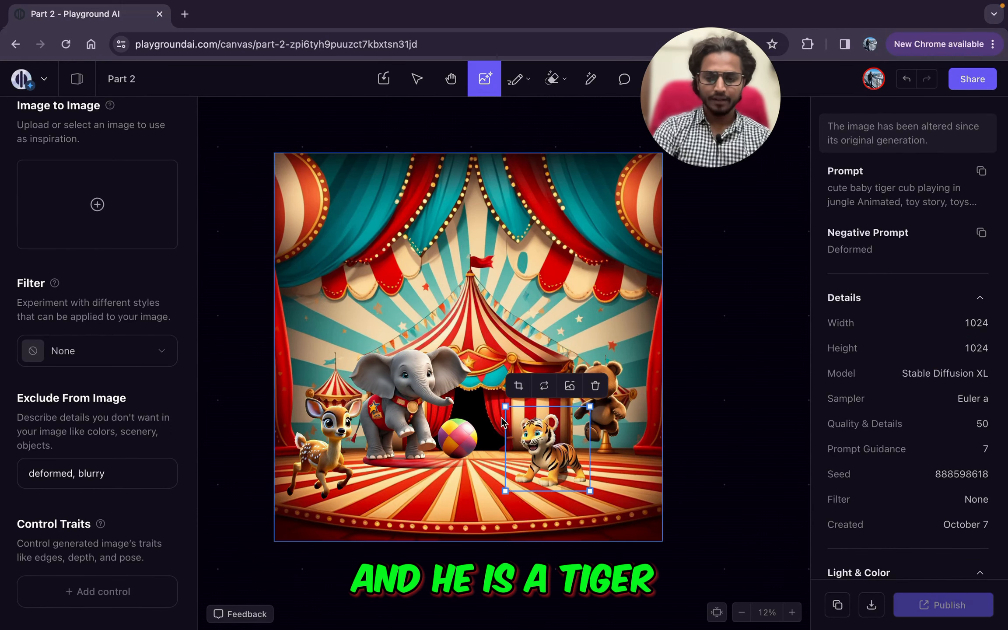
drag(504, 421, 456, 420)
right_click(506, 471)
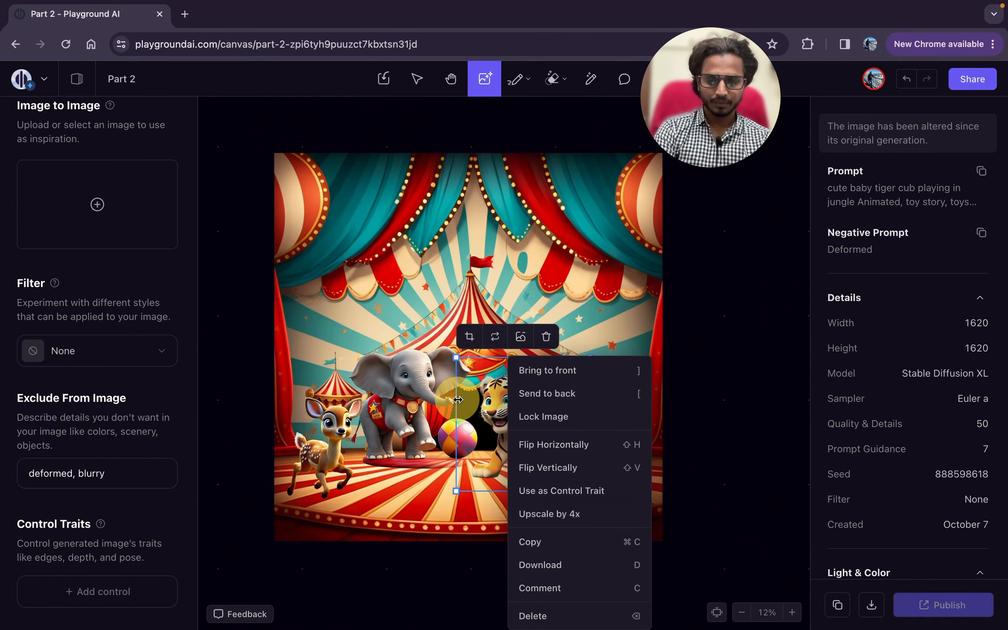
click(419, 525)
click(526, 454)
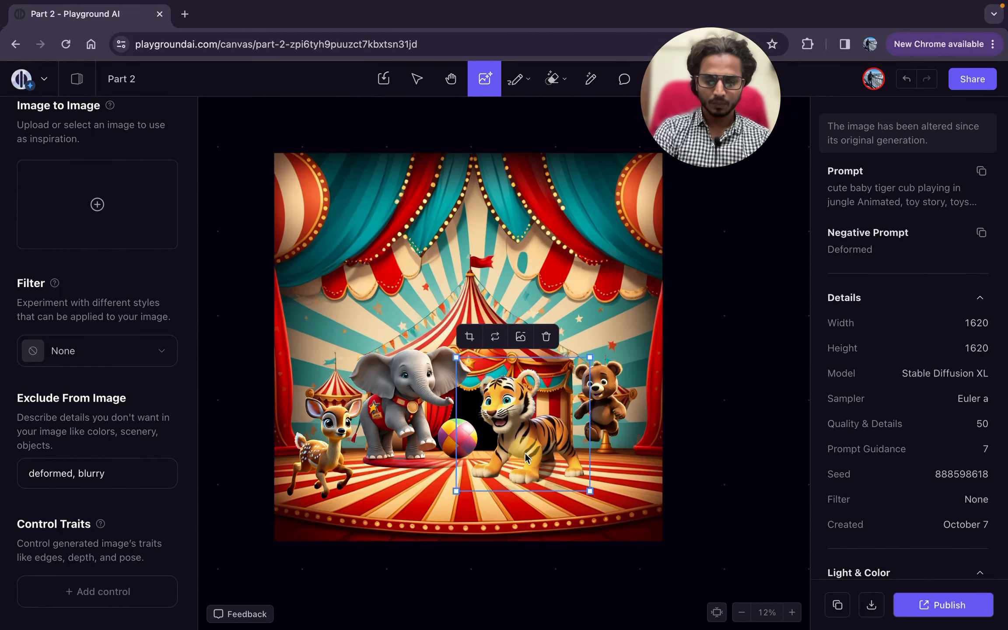
- Move the tiger down to the front of the stage floor and enlarge the elephant to 1828 × 1760
drag(525, 453, 535, 483)
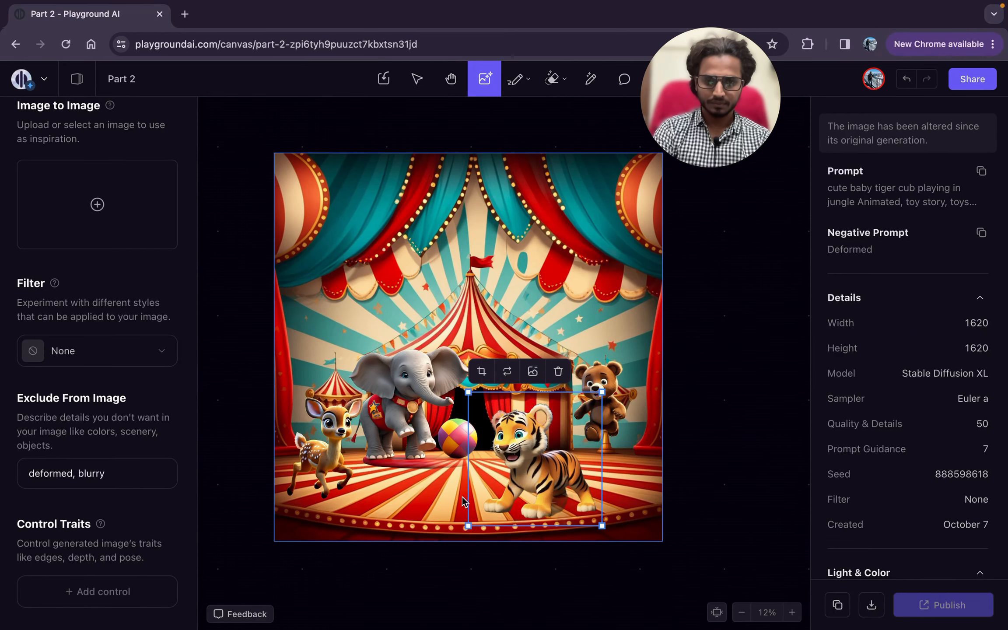
click(357, 467)
mouse_move(556, 440)
mouse_down()
mouse_move(579, 433)
mouse_move(567, 438)
mouse_up()
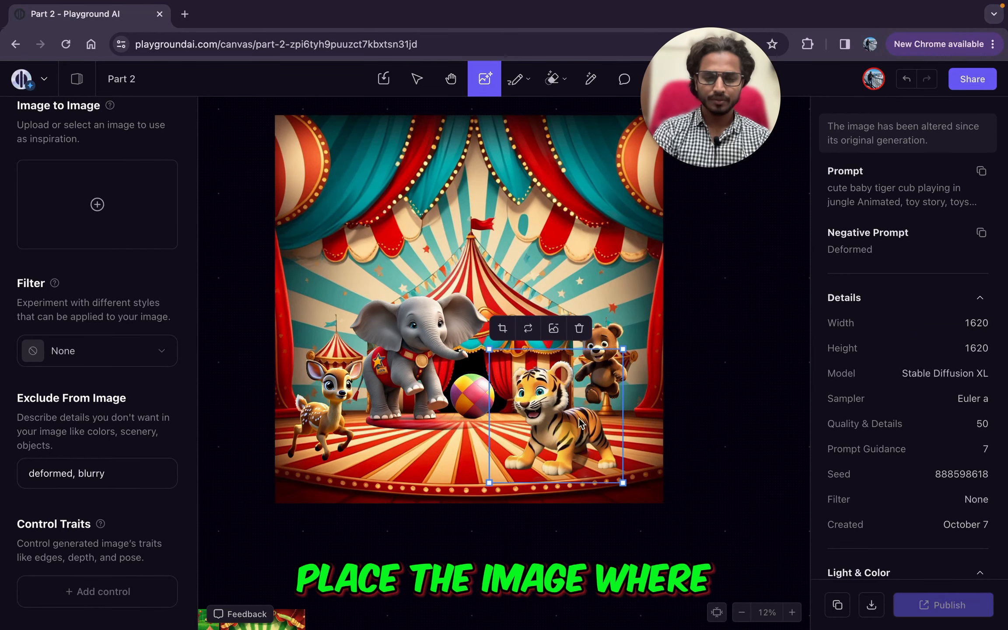
- Take the bear off the circus background onto the empty canvas, and shift and further enlarge the tiger on the stage
drag(606, 340, 764, 350)
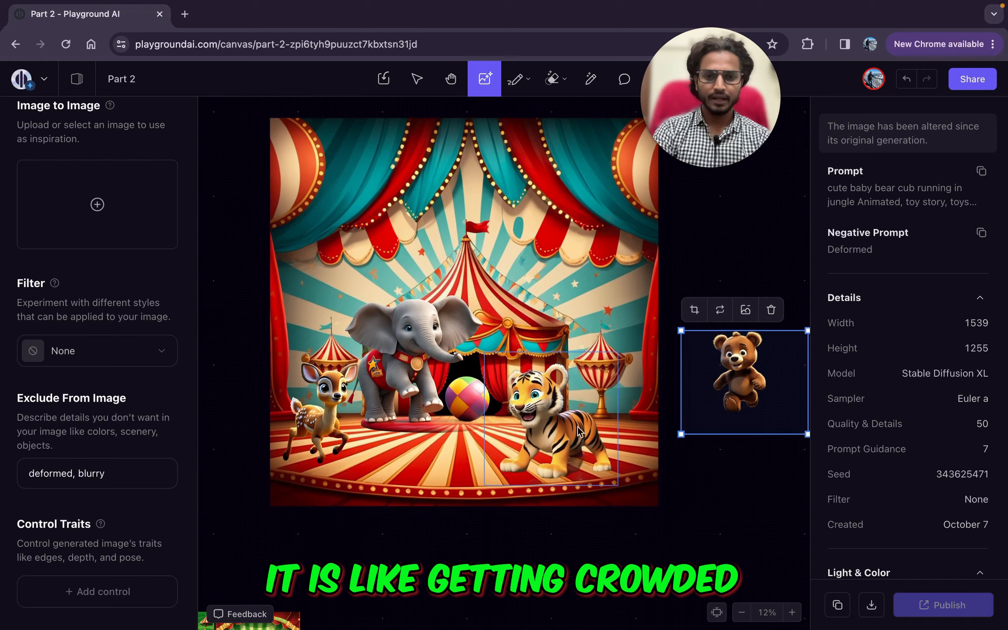
click(577, 429)
drag(579, 431, 585, 427)
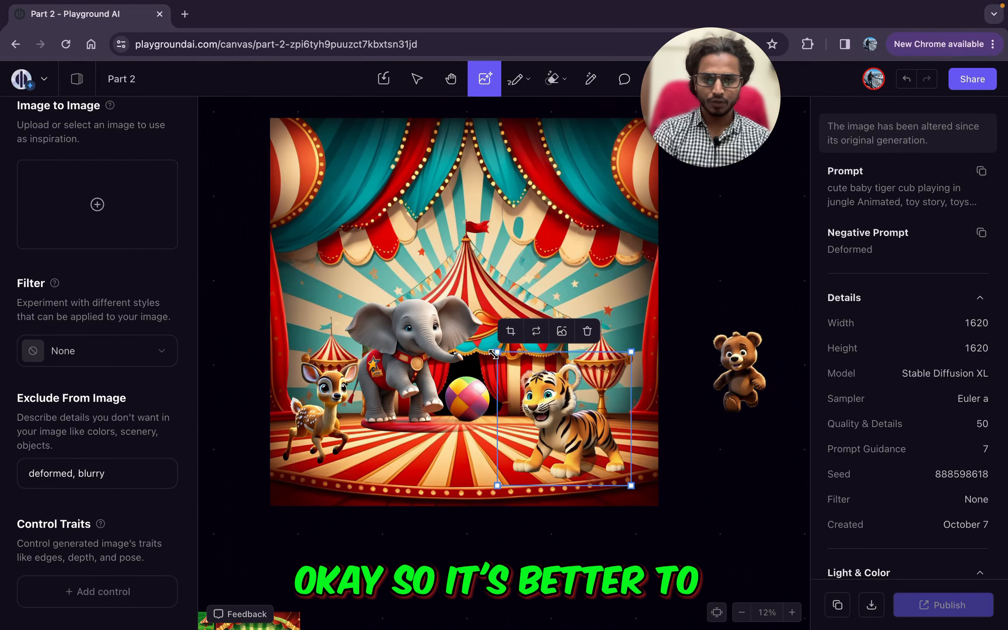
drag(493, 353, 467, 350)
- Space out the three characters by moving the deer toward the left curtain and the tiger and elephant farther right
click(292, 431)
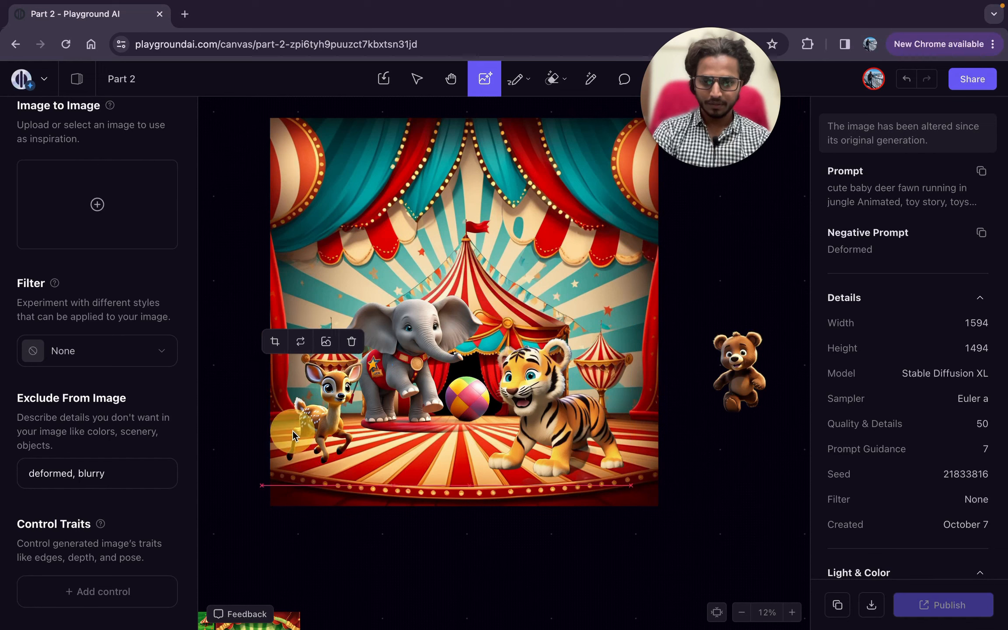
click(423, 389)
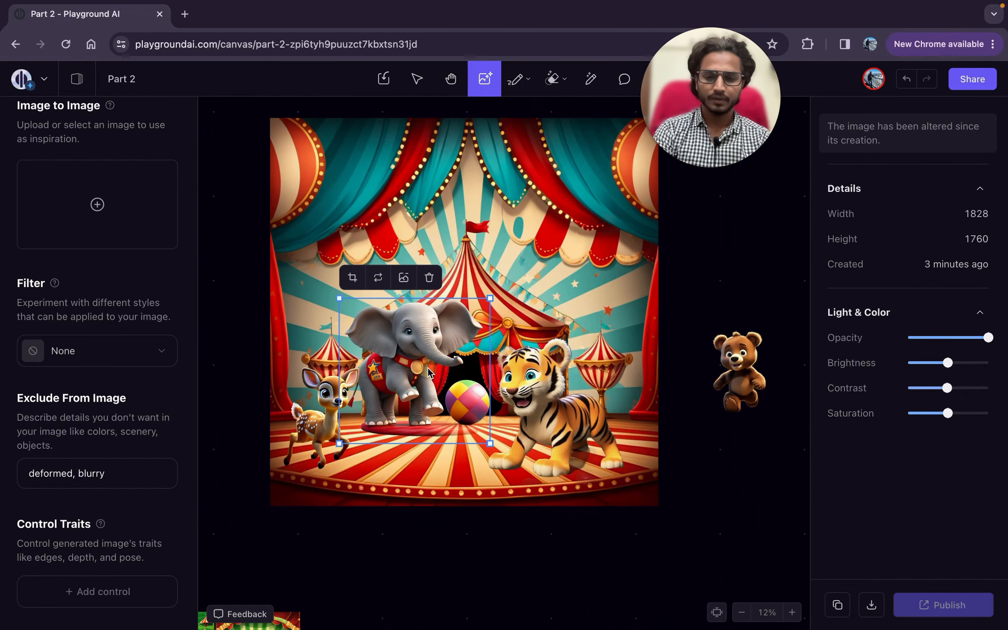
click(465, 577)
click(309, 439)
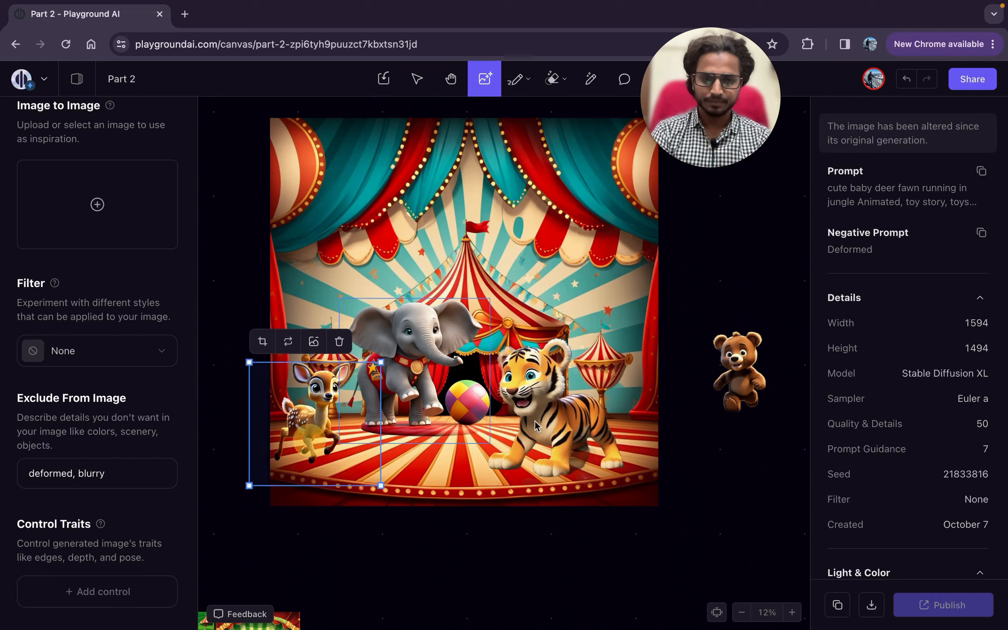
drag(577, 442, 599, 435)
drag(405, 382, 416, 382)
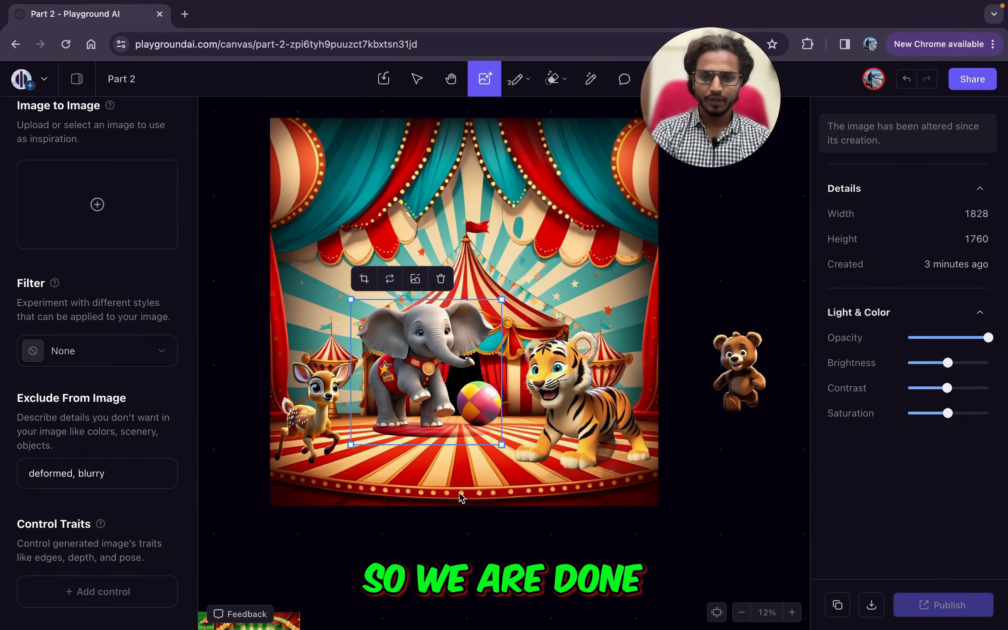
click(465, 569)
- Move the bear across the canvas to the left of the circus scene, below the spare elephant
scroll(465, 569, down, 3)
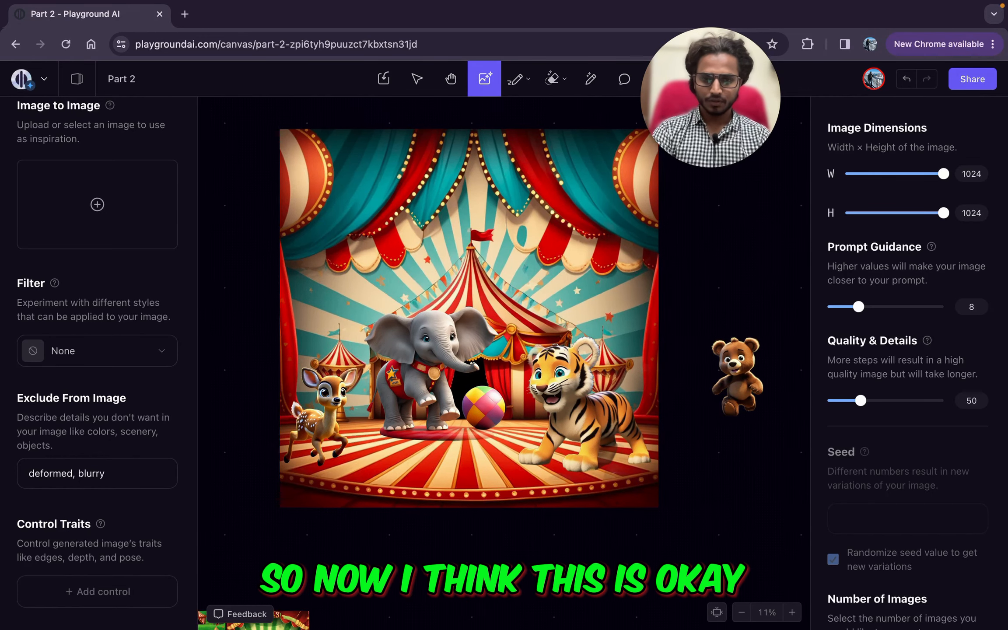
drag(470, 442, 474, 437)
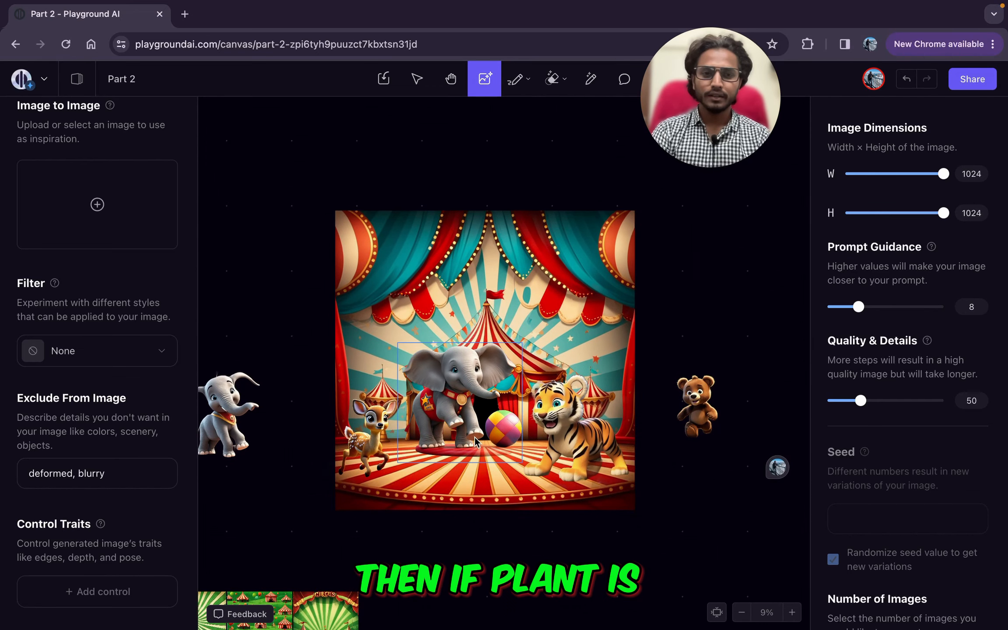
click(529, 560)
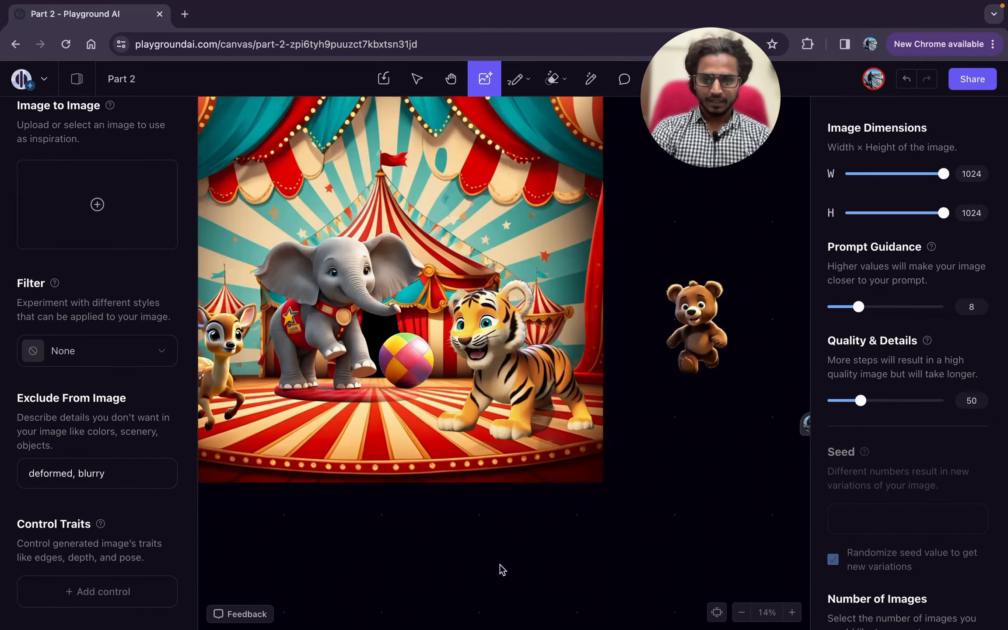
scroll(500, 567, up, 5)
scroll(691, 554, down, 4)
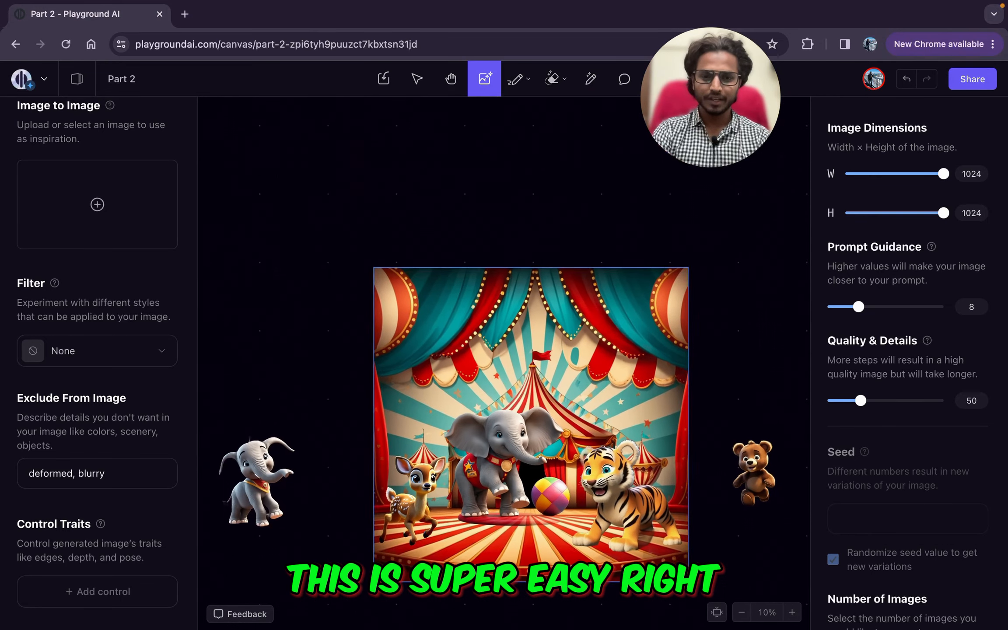
scroll(422, 463, down, 2)
drag(725, 438, 33, 474)
click(214, 552)
scroll(555, 412, down, 2)
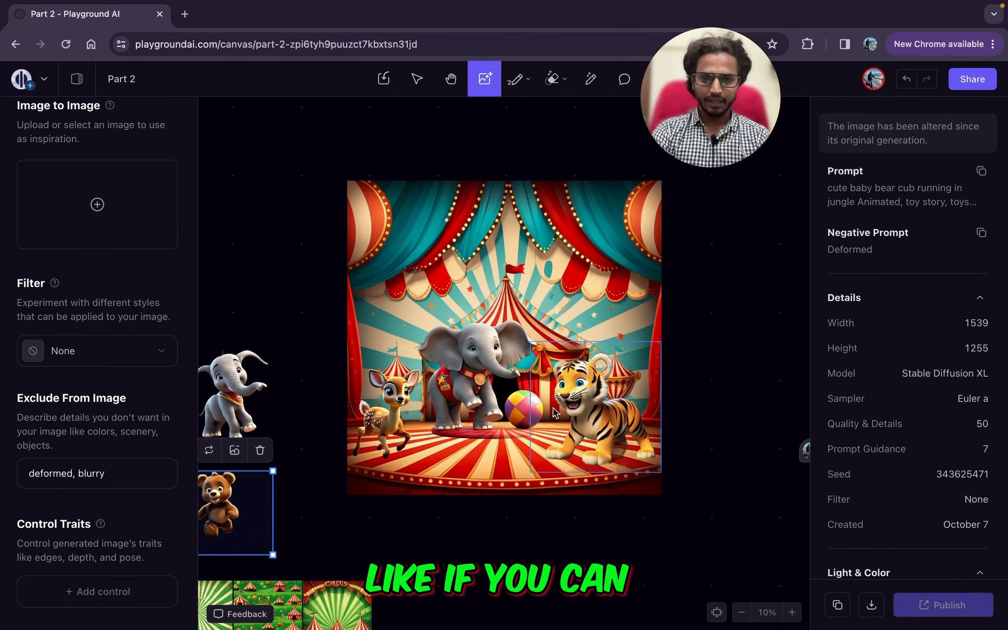
- Copy the circus background together with the deer, elephant and tiger, and paste them as one image on empty canvas
drag(468, 240, 468, 242)
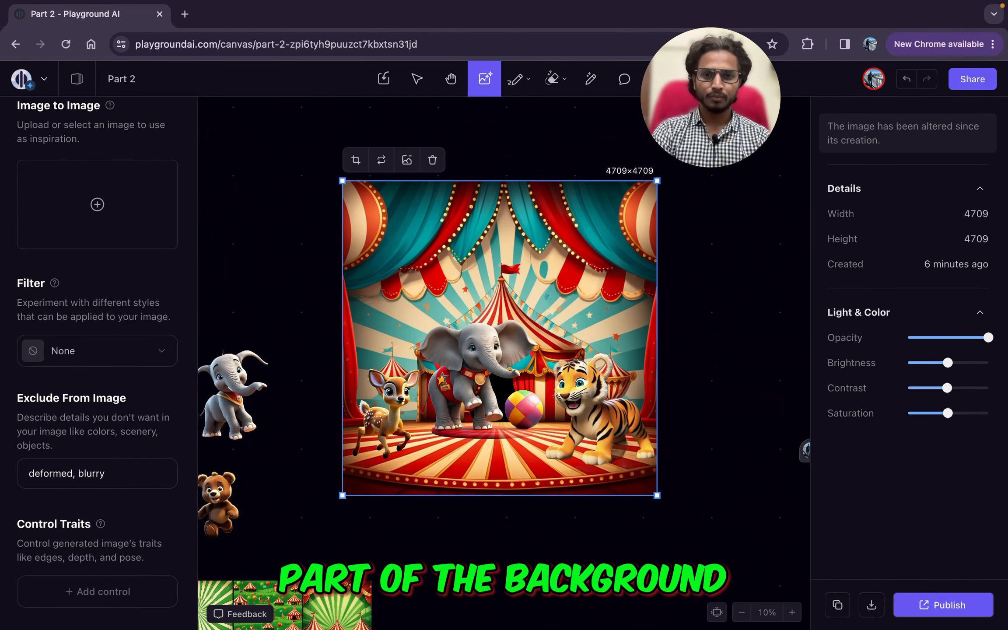
scroll(537, 507, right, 3)
scroll(537, 508, down, 1)
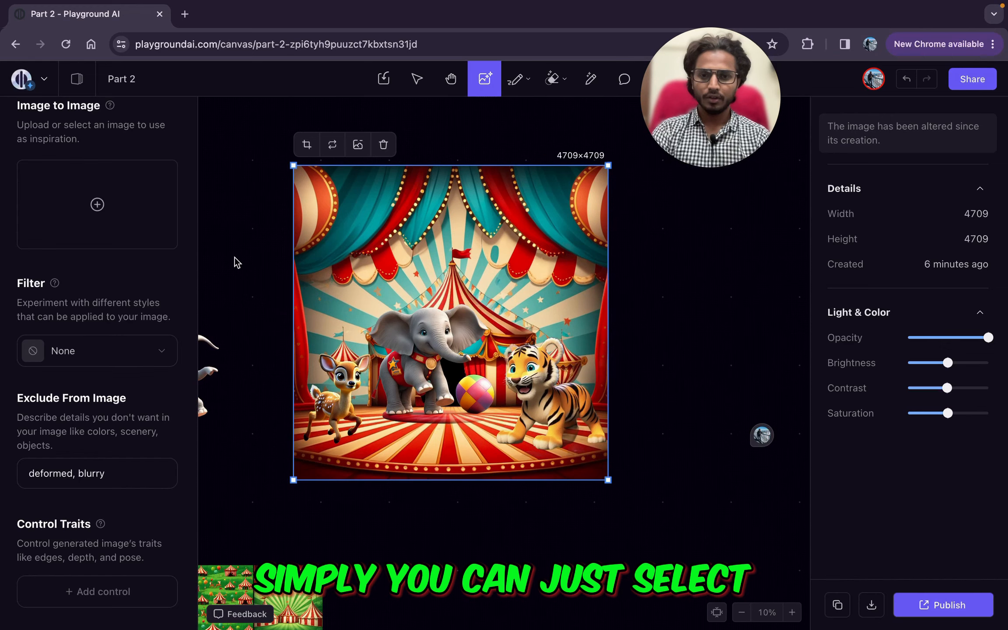
drag(223, 238, 363, 386)
drag(762, 313, 149, 440)
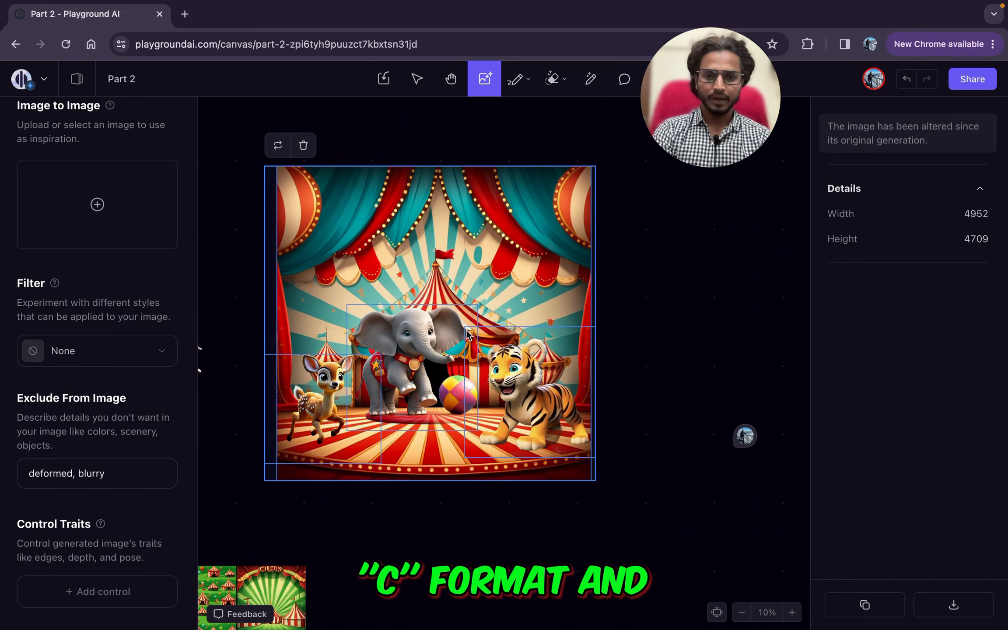
scroll(649, 290, right, 6)
scroll(649, 289, right, 2)
click(529, 282)
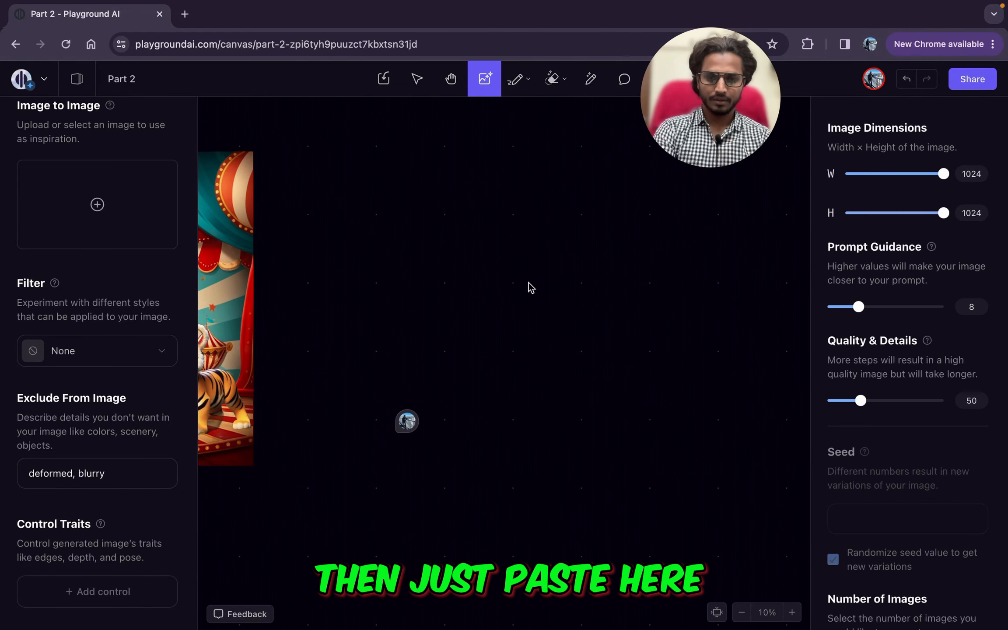
key(super+v)
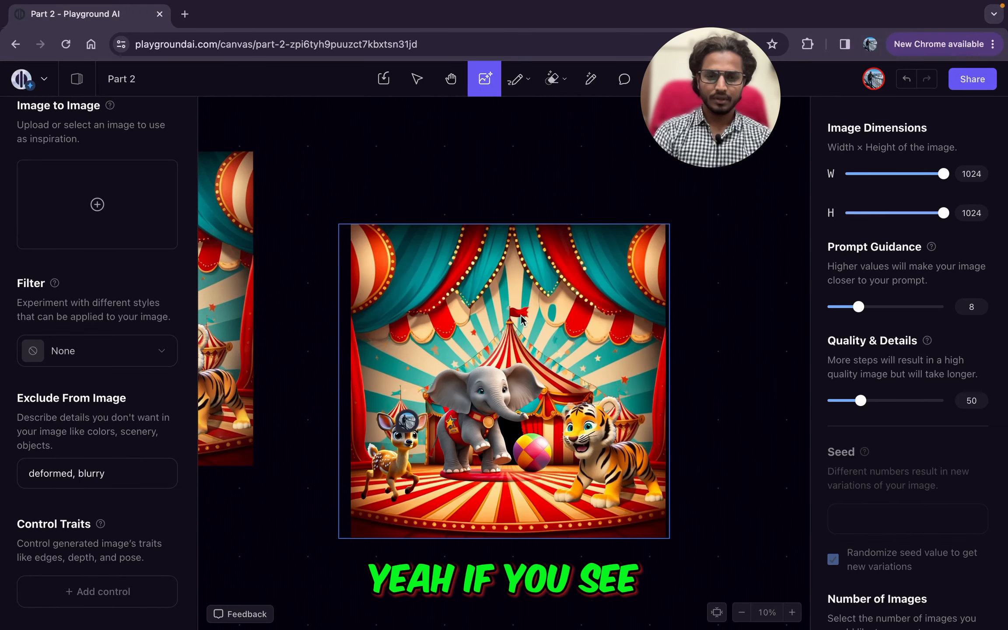
- Reposition the pasted circus image on the canvas and enlarge it to about 6568 × 6246
scroll(529, 282, down, 2)
click(385, 532)
scroll(385, 532, down, 1)
click(547, 390)
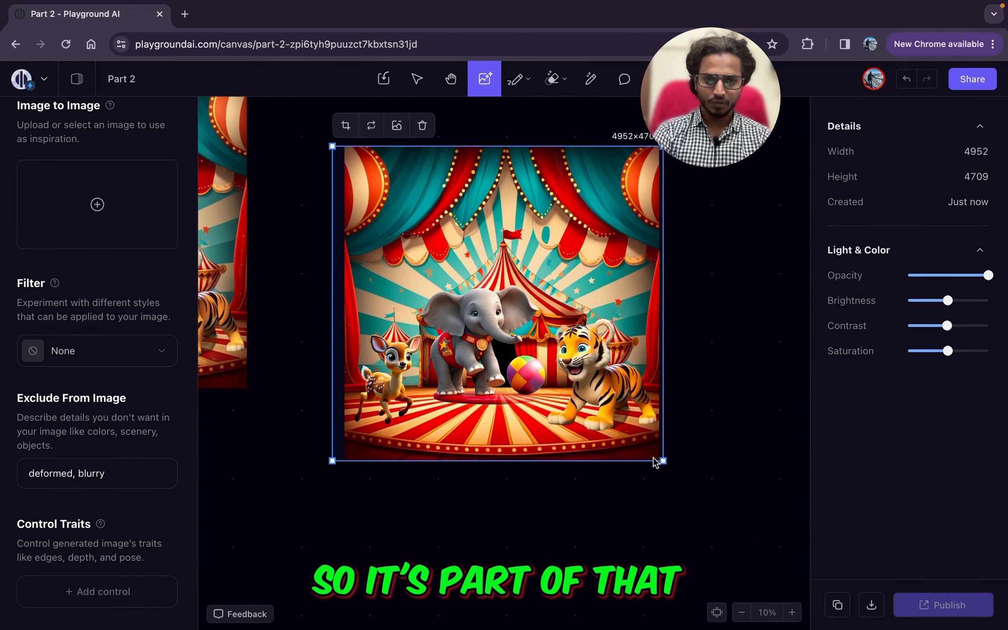
drag(546, 388, 559, 437)
scroll(559, 436, right, 1)
scroll(597, 448, down, 1)
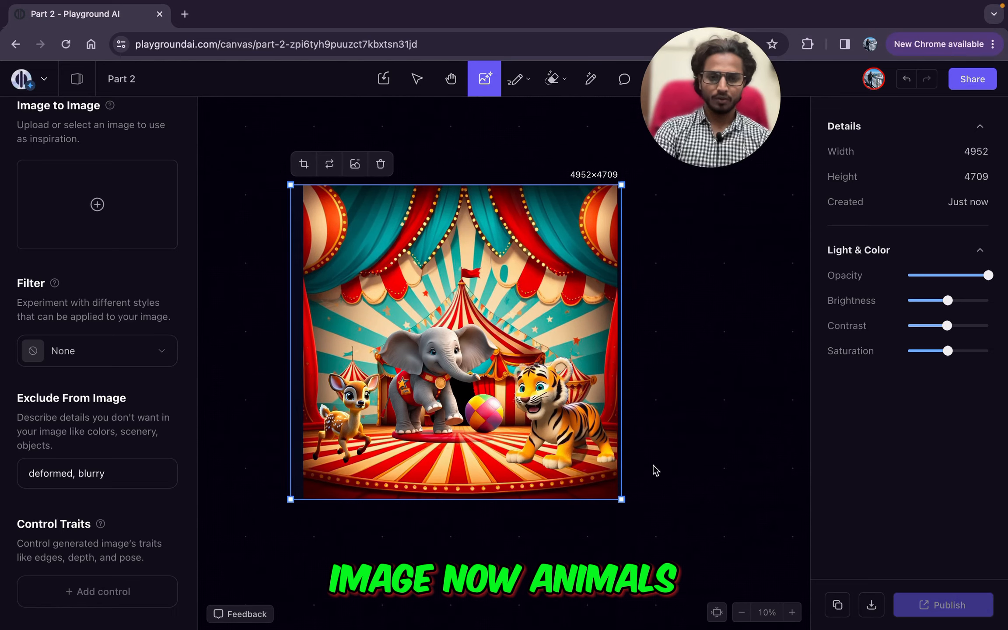
drag(622, 499, 687, 561)
scroll(687, 561, down, 2)
scroll(648, 490, up, 2)
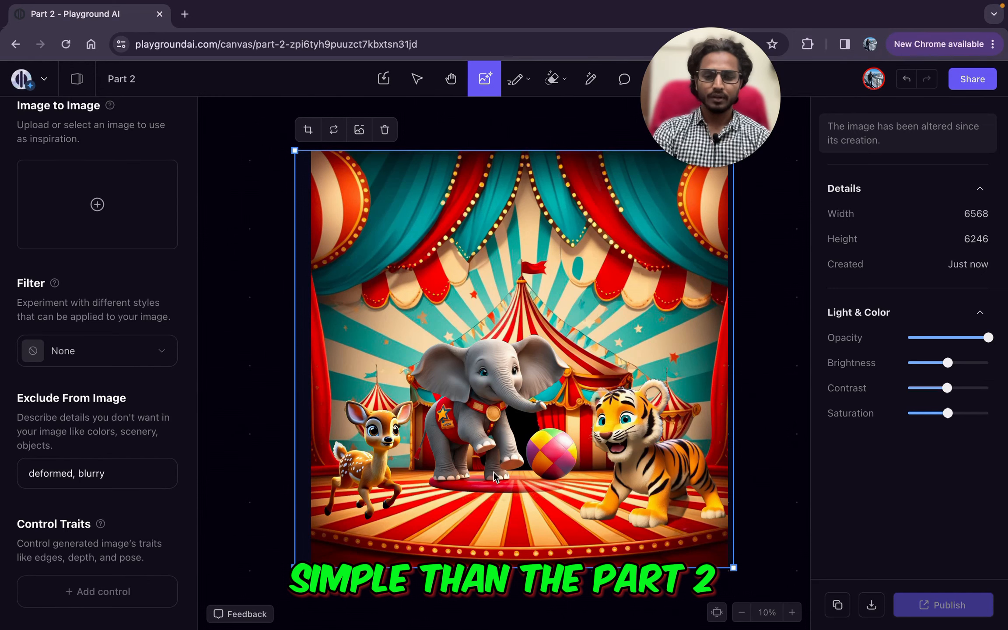
drag(466, 428, 502, 399)
- Generate images below the circus backgrounds with the prompt "jungle background, highly detailed, animated, cinematic, realistic"
scroll(501, 404, down, 5)
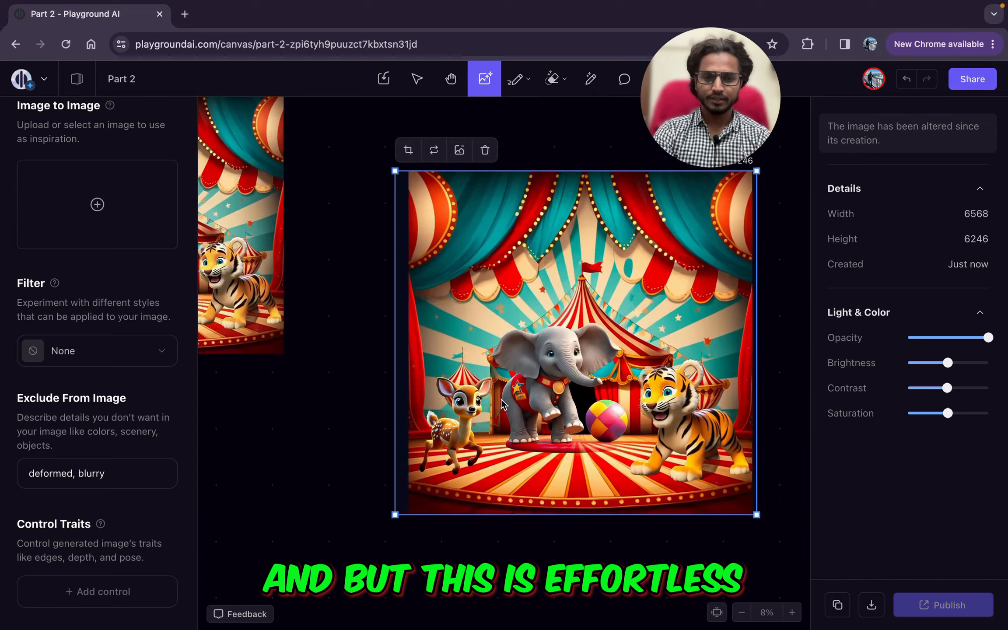
scroll(407, 394, left, 3)
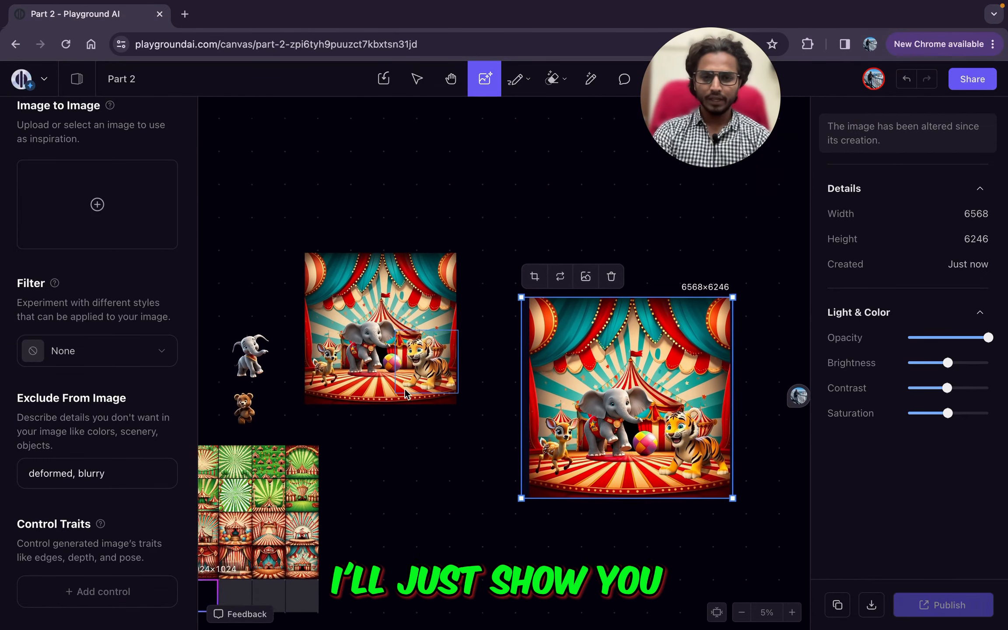
scroll(376, 392, left, 8)
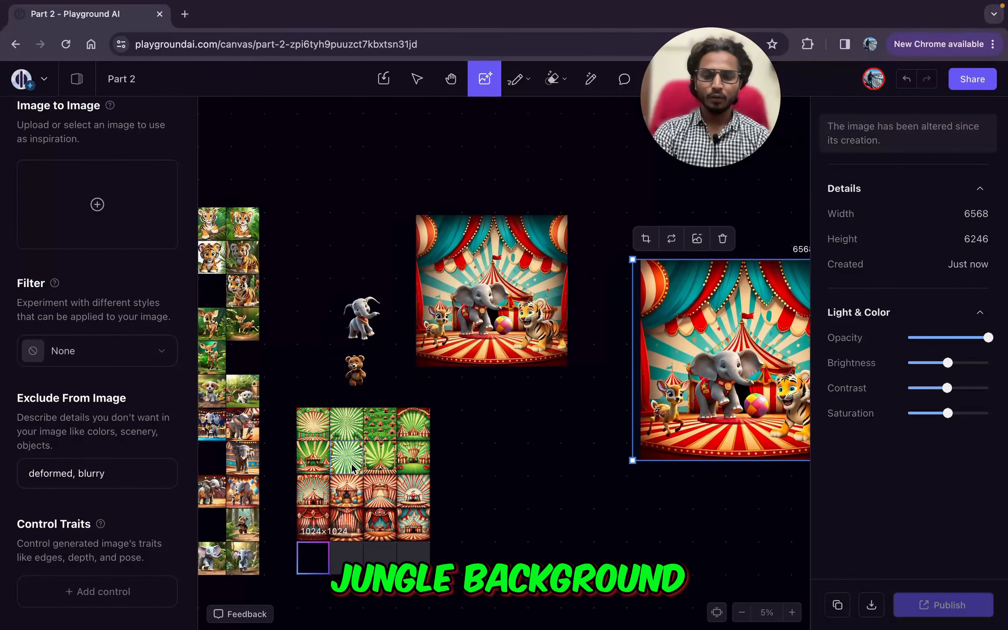
scroll(355, 470, right, 10)
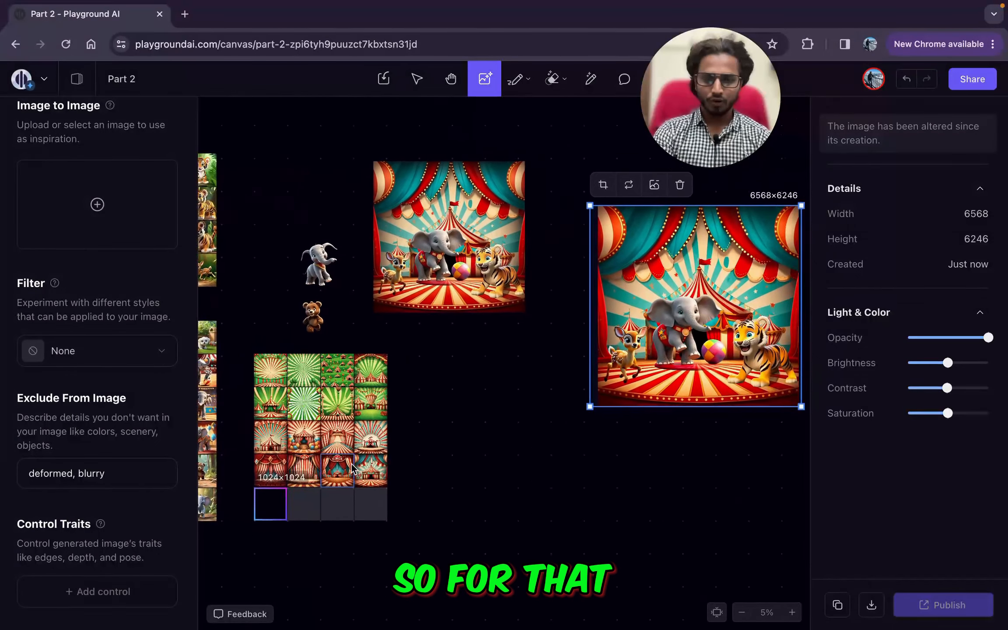
scroll(367, 434, down, 2)
click(408, 419)
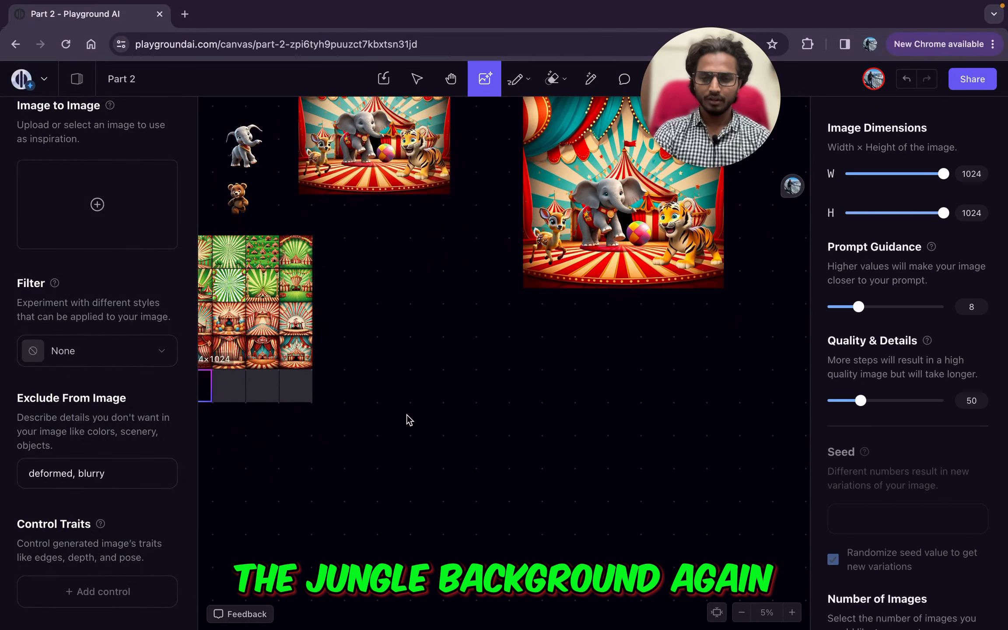
scroll(407, 418, up, 6)
scroll(391, 425, left, 3)
scroll(391, 425, down, 2)
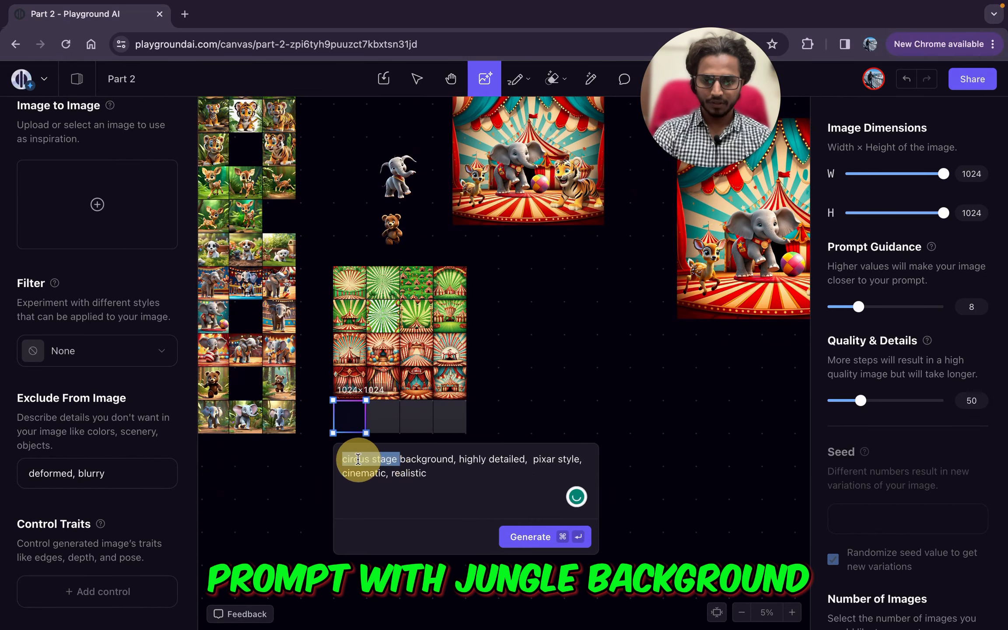
text(jungl)
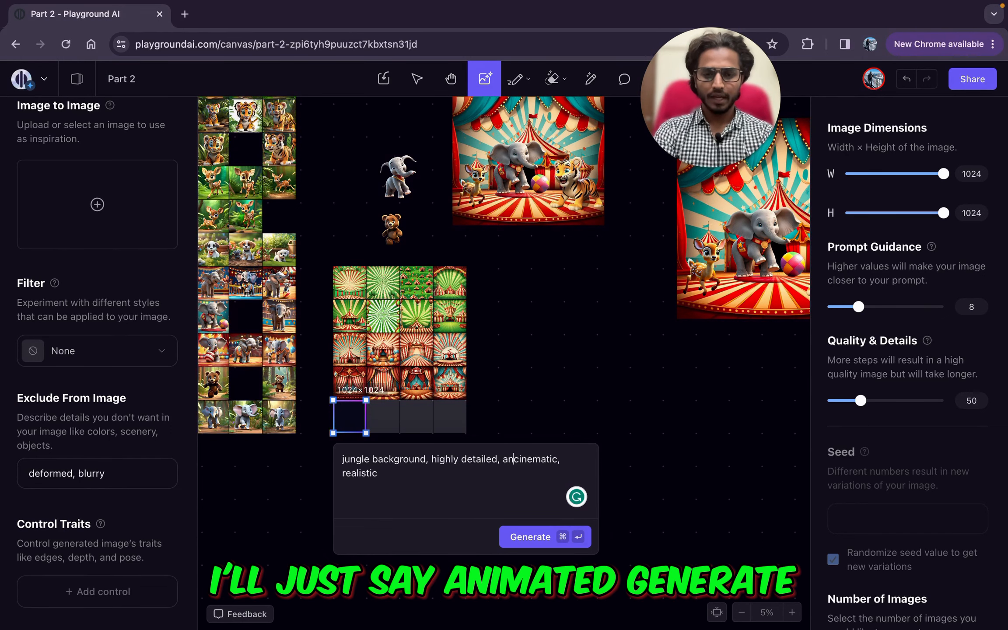
click(529, 537)
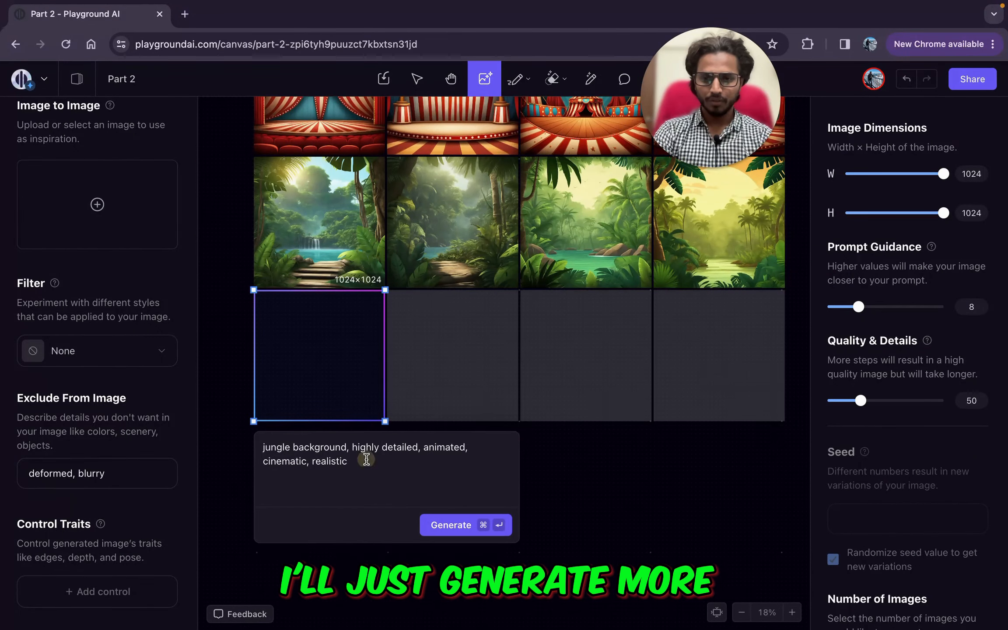
- Shorten the prompt to "jungle background, highly detailed, animated" and generate another row of images
click(366, 460)
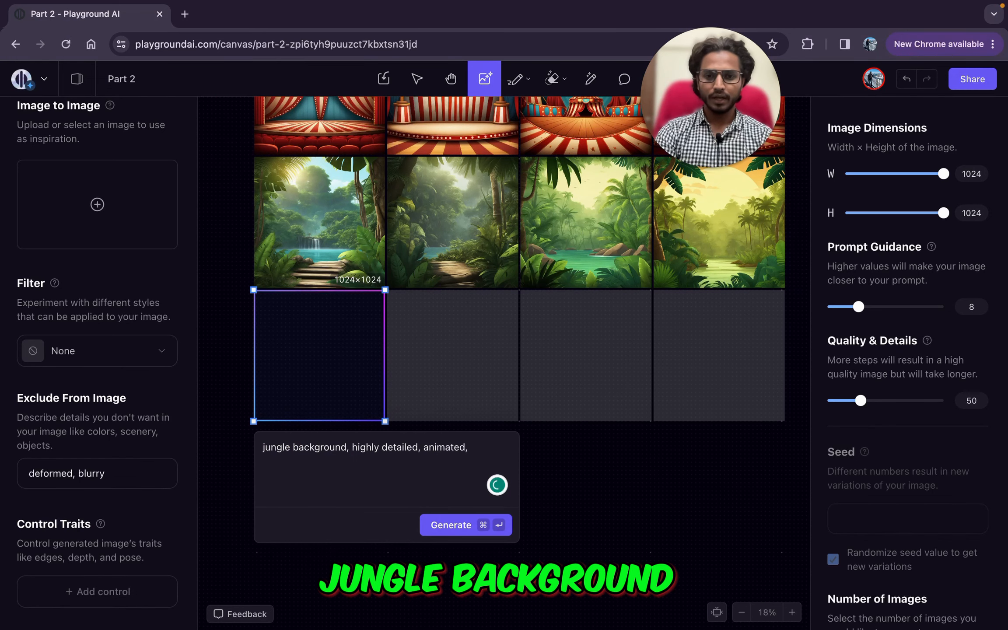
key(BackSpace)
click(457, 531)
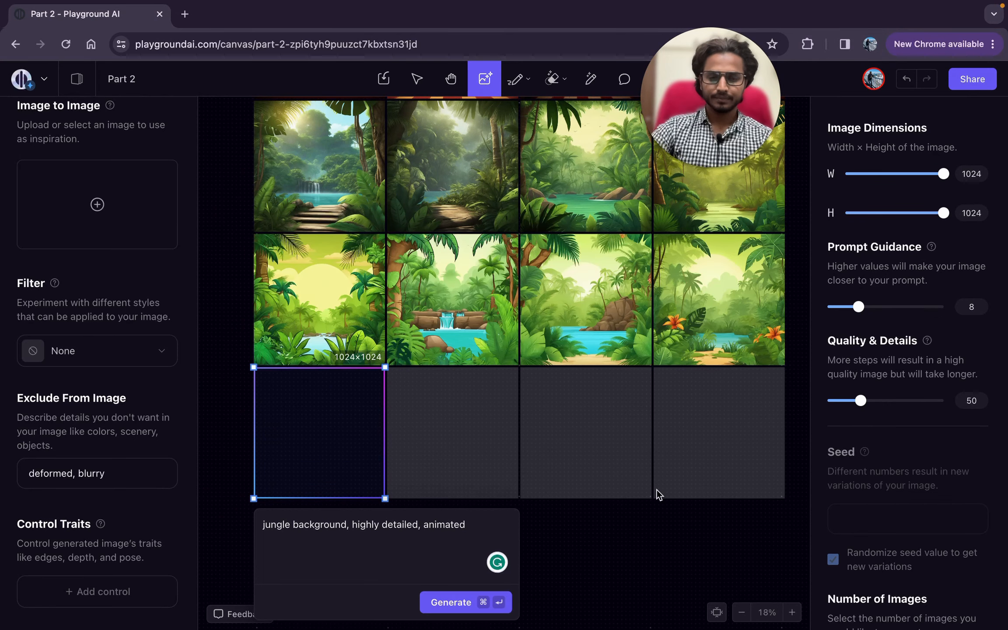
scroll(657, 453, up, 5)
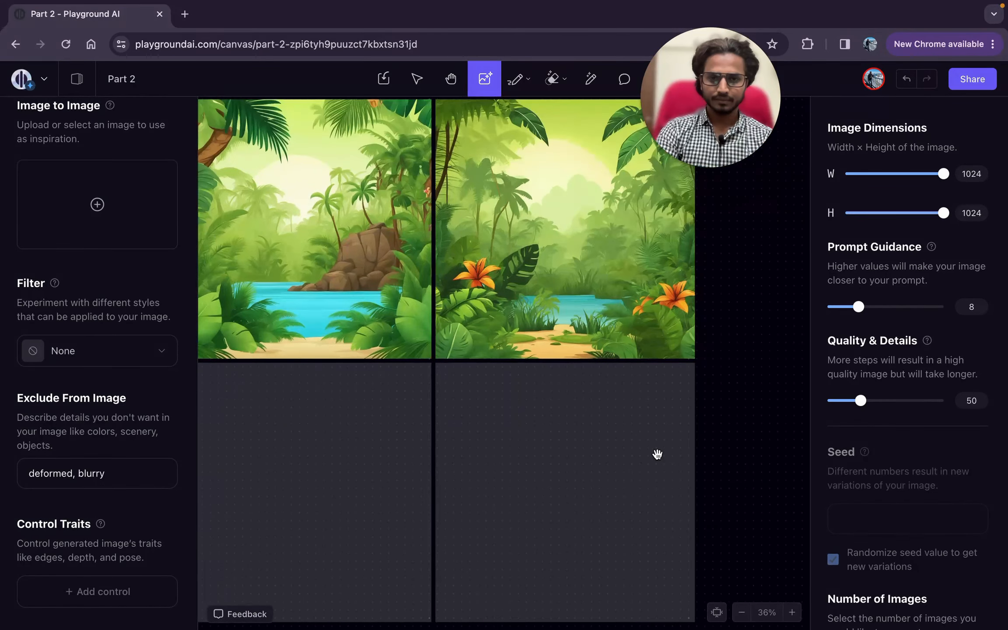
- Move the jungle background with the orange flowers to empty canvas below the circus image and enlarge it to about 8251 × 8251
click(473, 430)
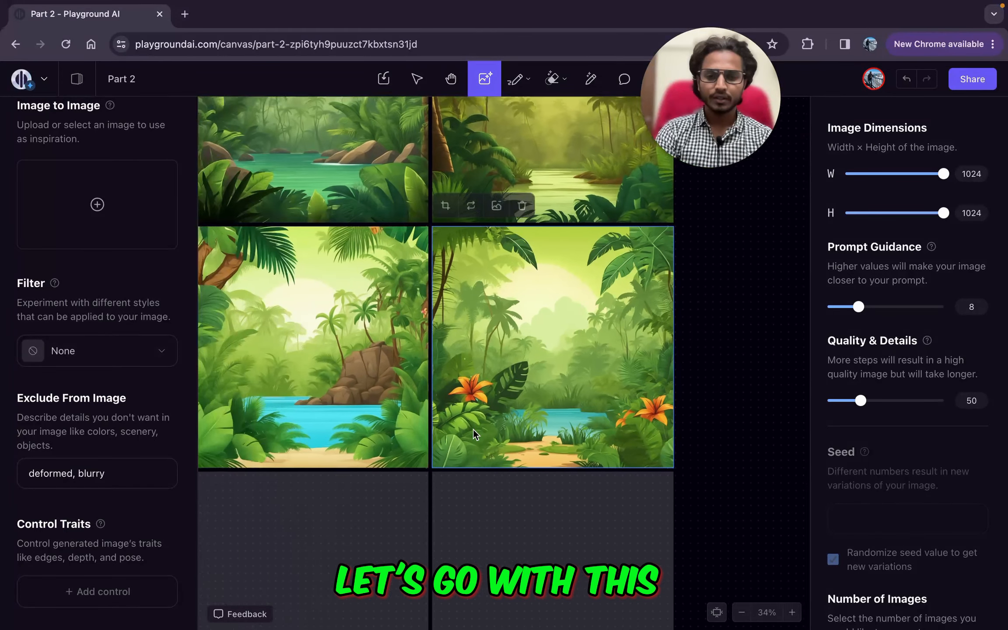
drag(474, 429, 777, 400)
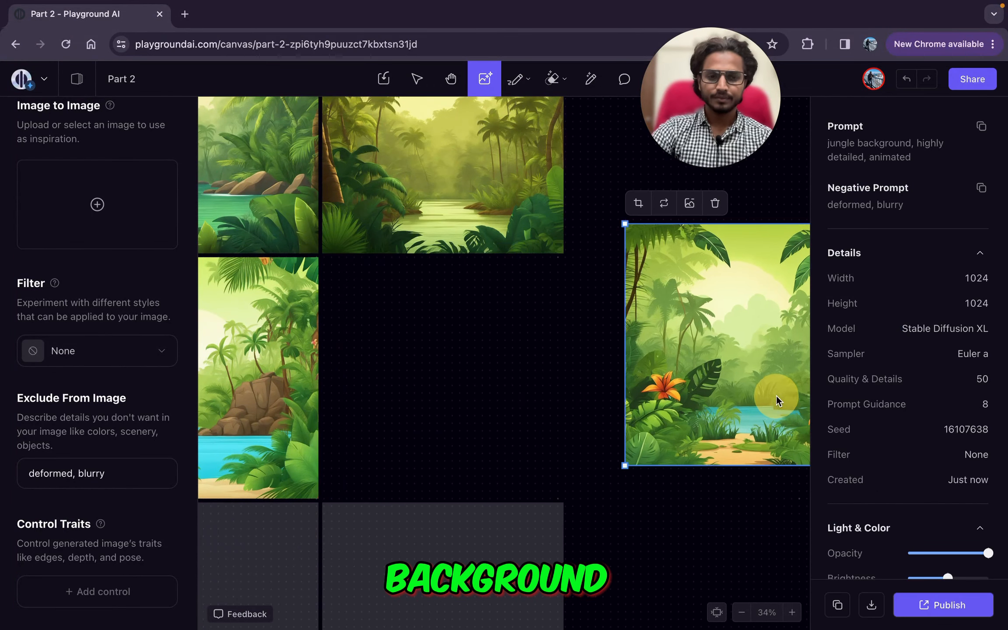
scroll(444, 412, down, 10)
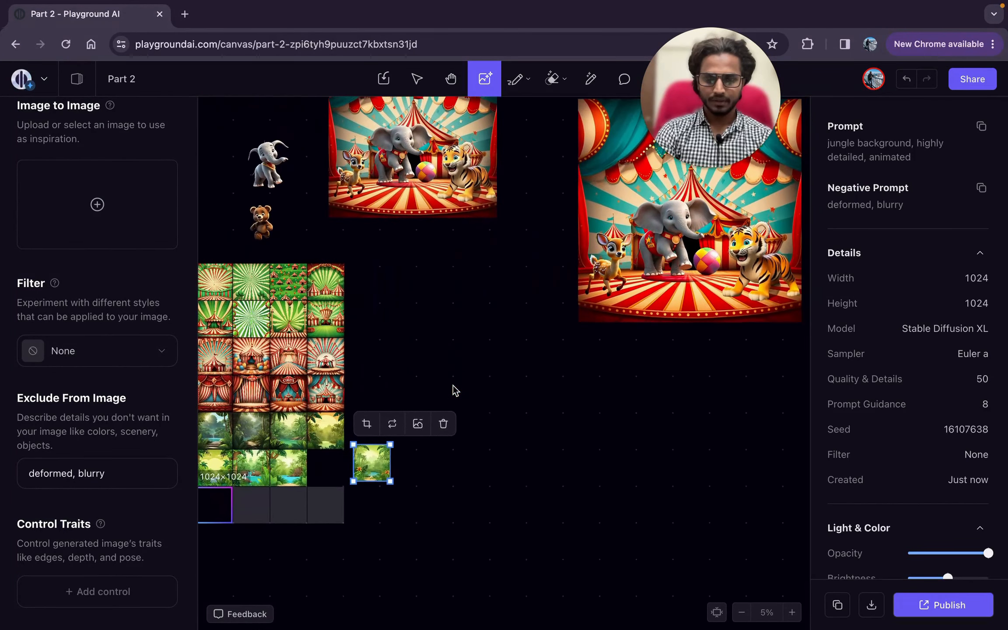
drag(375, 468, 633, 566)
scroll(550, 521, down, 2)
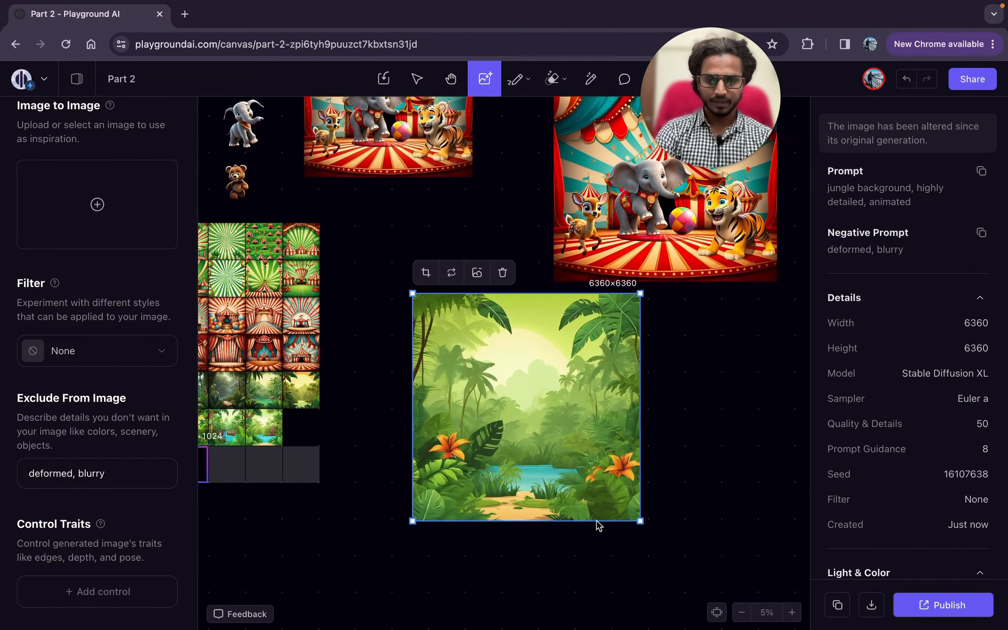
drag(647, 523, 682, 589)
scroll(691, 570, down, 2)
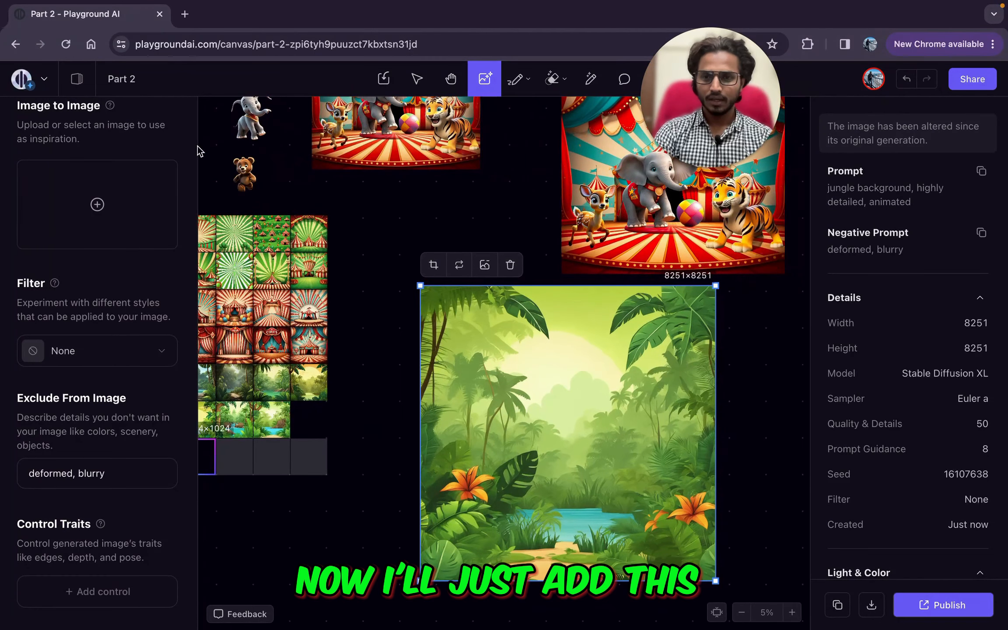
- Bring the baby elephant in front of the jungle background, enlarge it to about 4434 × 4793, and stand it at the scene's lower left
click(248, 138)
drag(316, 179, 410, 396)
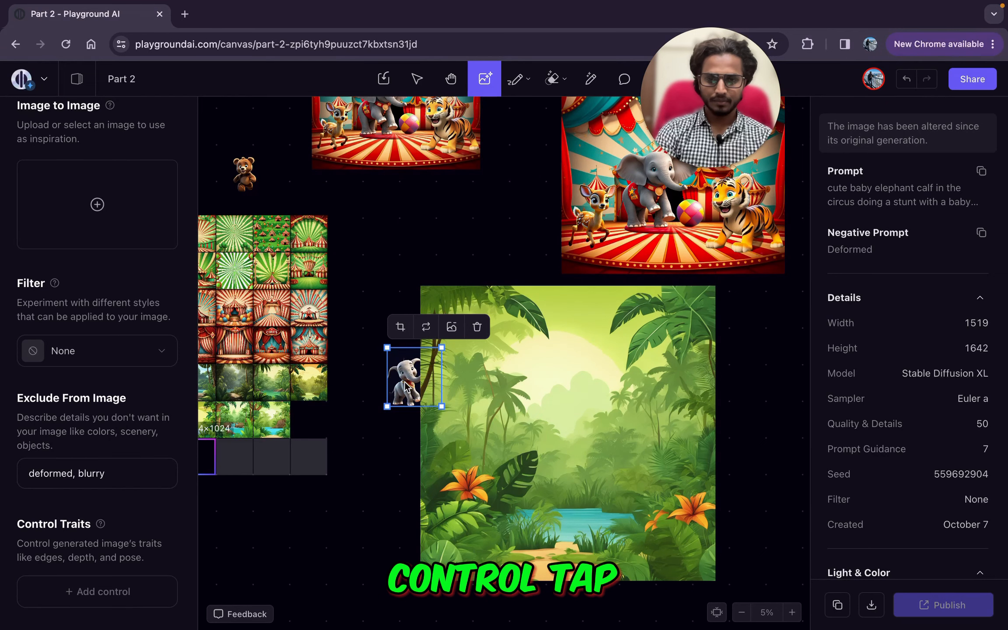
right_click(407, 385)
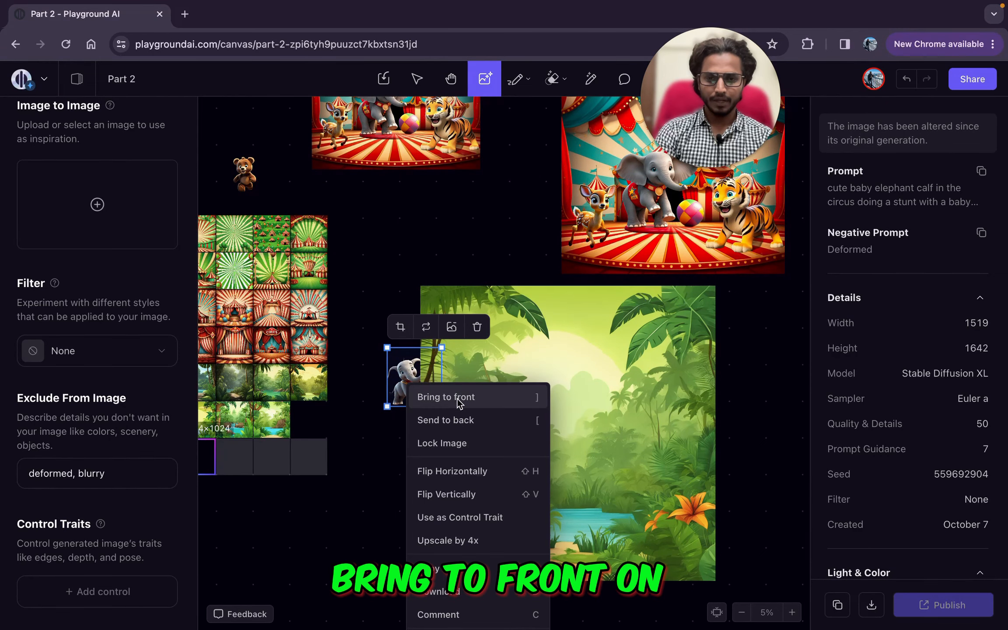
click(458, 397)
drag(407, 387, 664, 377)
scroll(510, 432, down, 1)
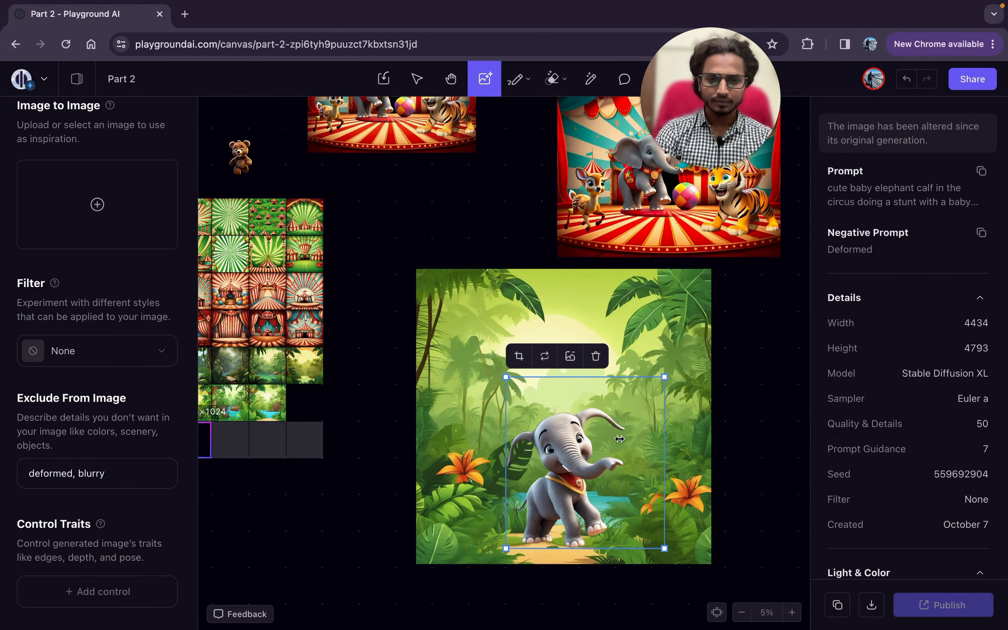
drag(568, 476, 499, 478)
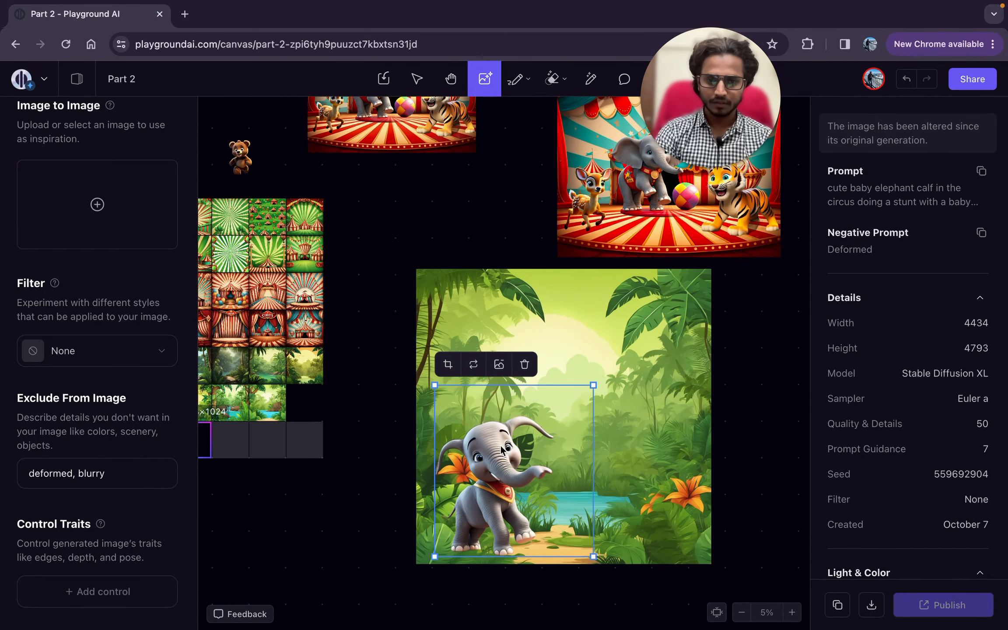
- Bring the bear cub in front of the jungle background, enlarge it to about 3986 × 3251, and place it facing the elephant
drag(241, 158, 476, 339)
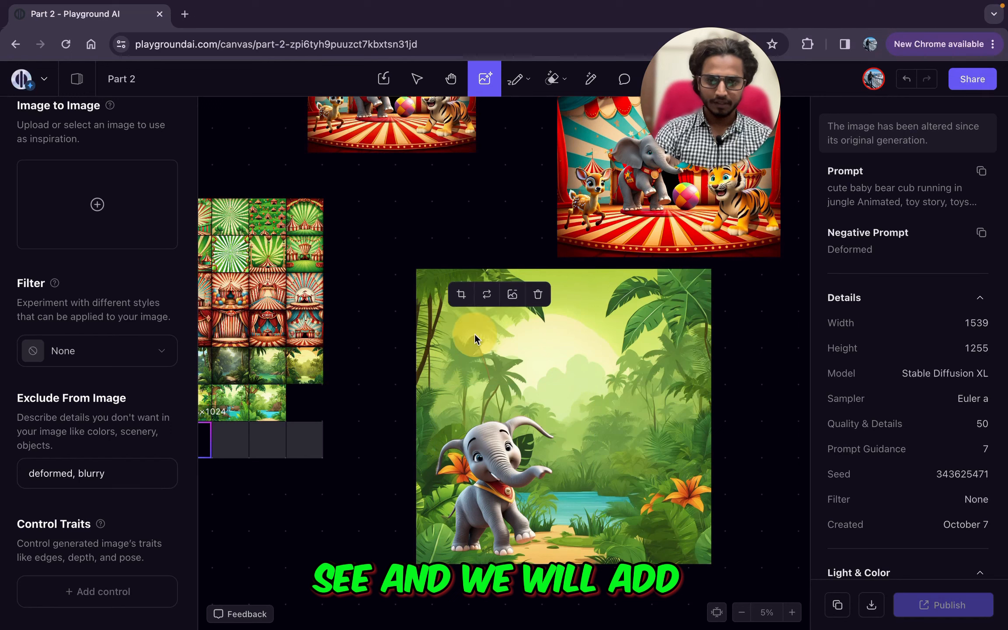
drag(421, 228, 404, 265)
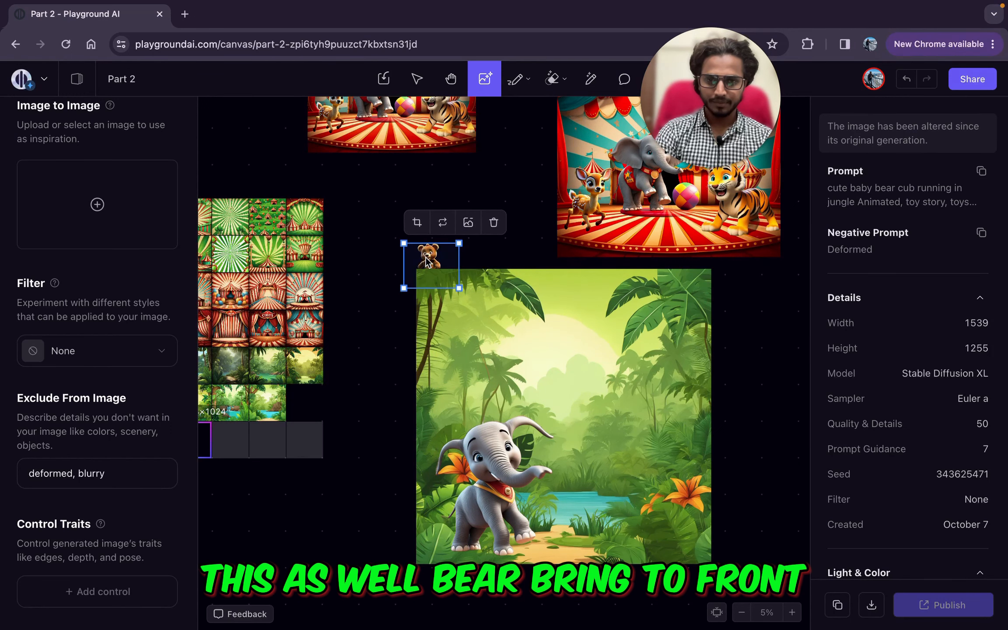
right_click(426, 258)
click(435, 274)
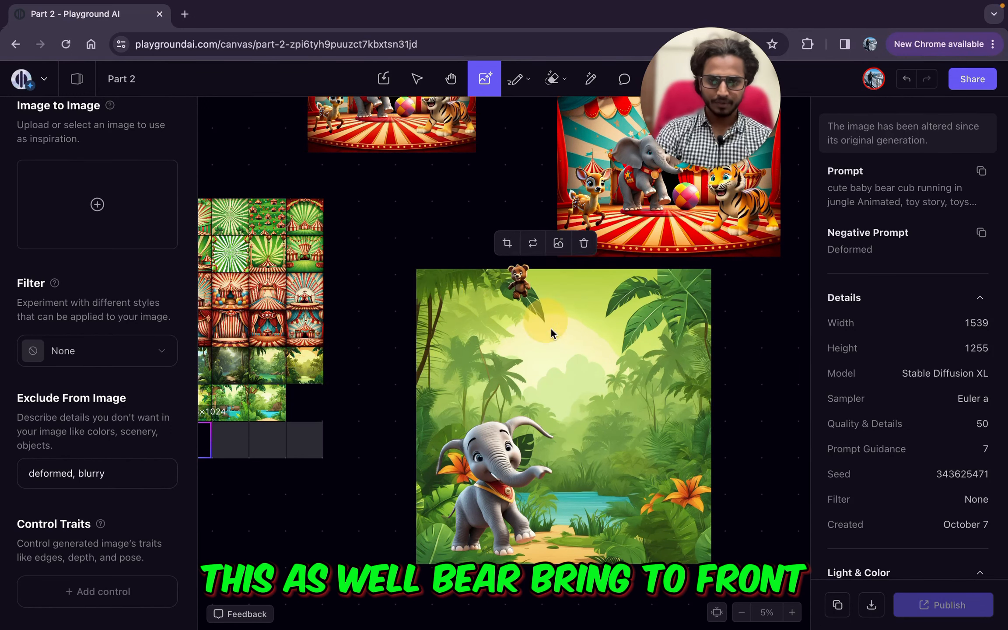
drag(551, 328, 699, 562)
drag(634, 482, 628, 490)
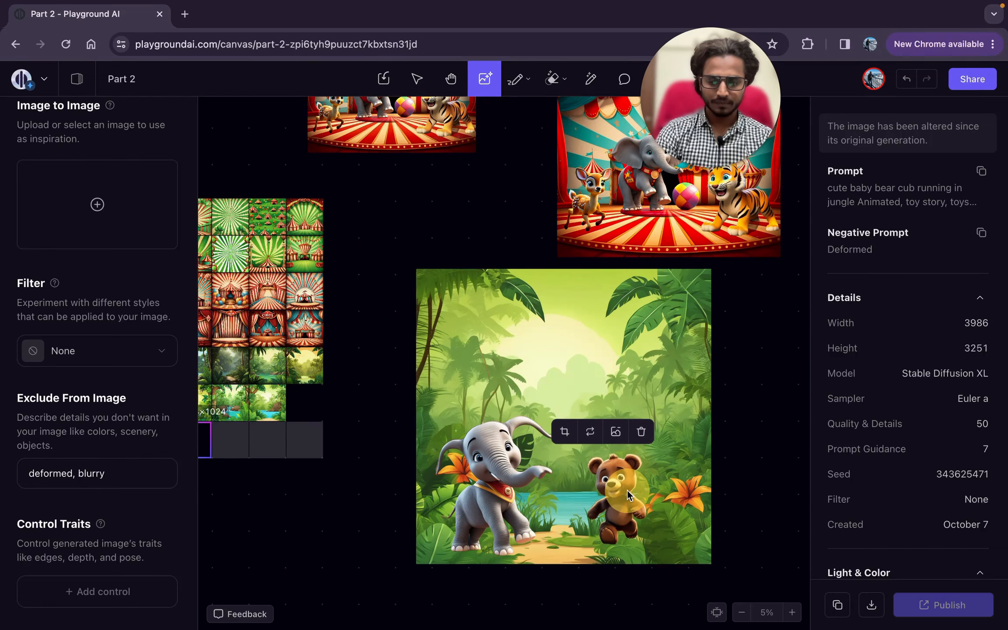
click(318, 552)
- Examine the composed jungle scene up close and compare it with the circus image
scroll(600, 370, down, 1)
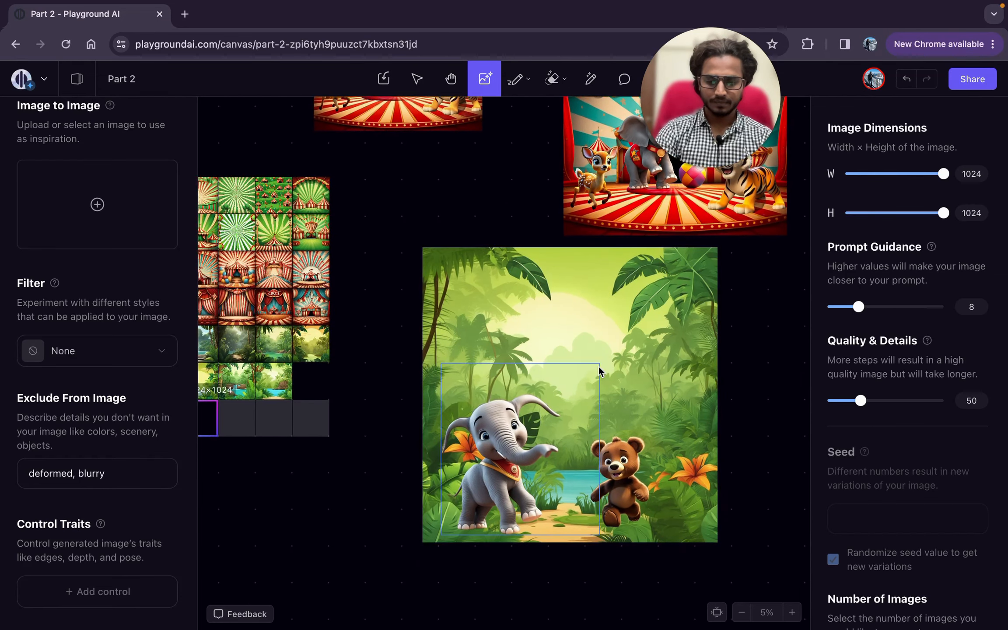
scroll(600, 370, up, 5)
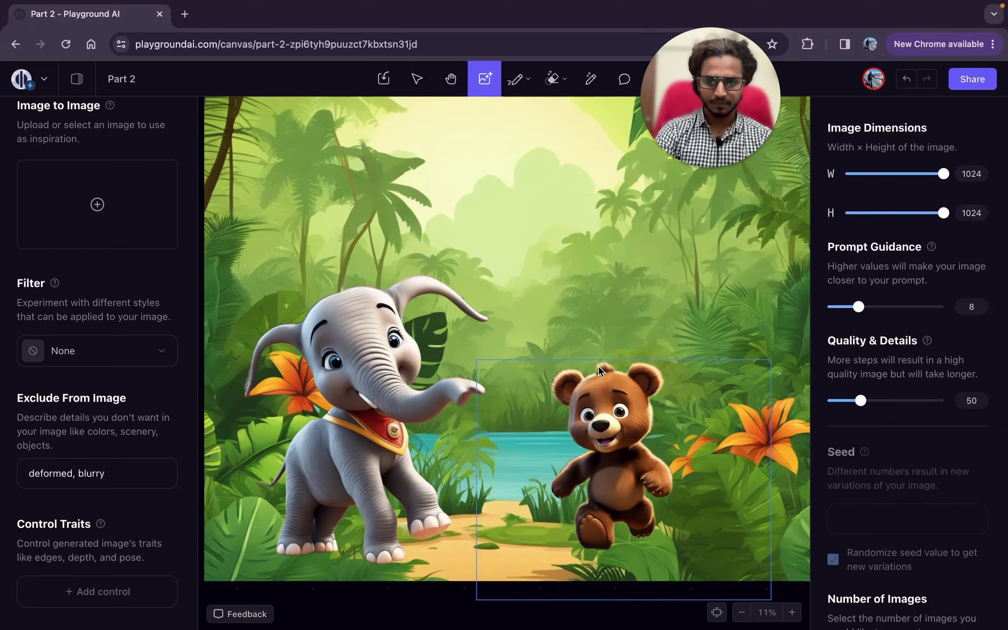
scroll(598, 366, up, 1)
scroll(429, 528, down, 2)
scroll(447, 485, up, 1)
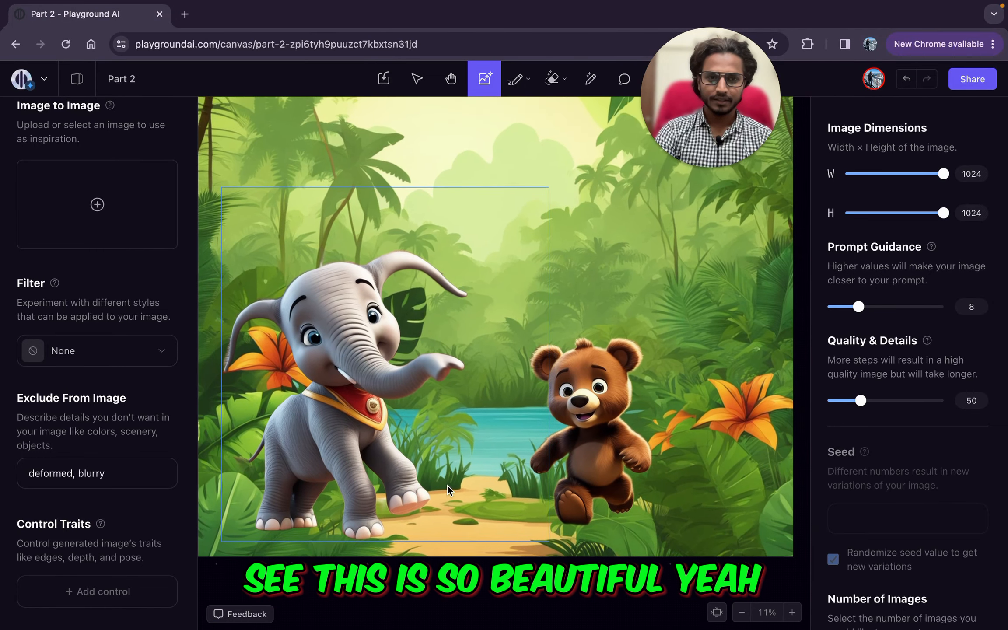
scroll(447, 486, down, 3)
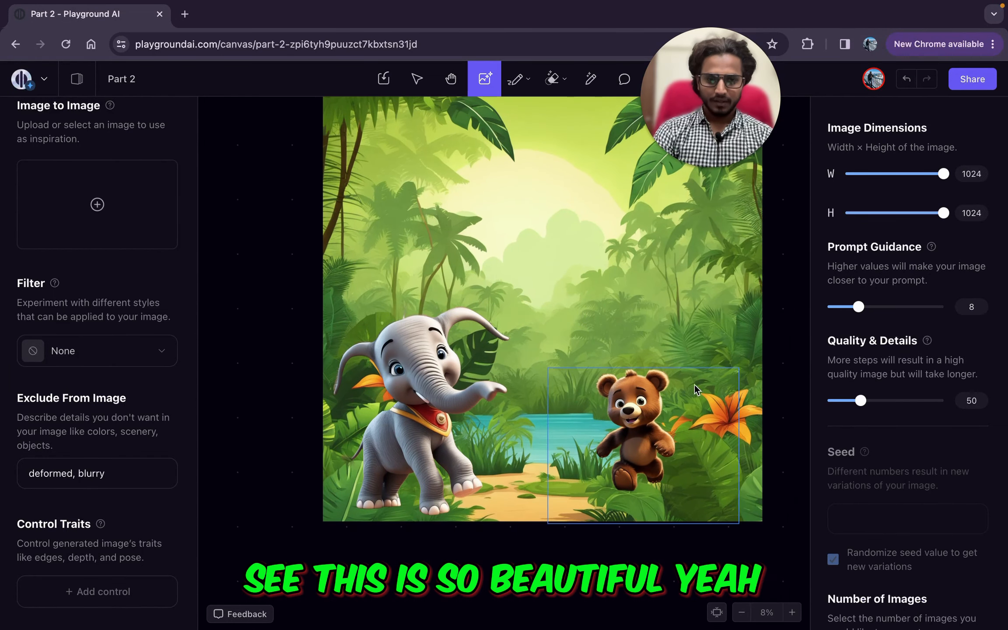
scroll(696, 389, down, 1)
scroll(683, 394, down, 3)
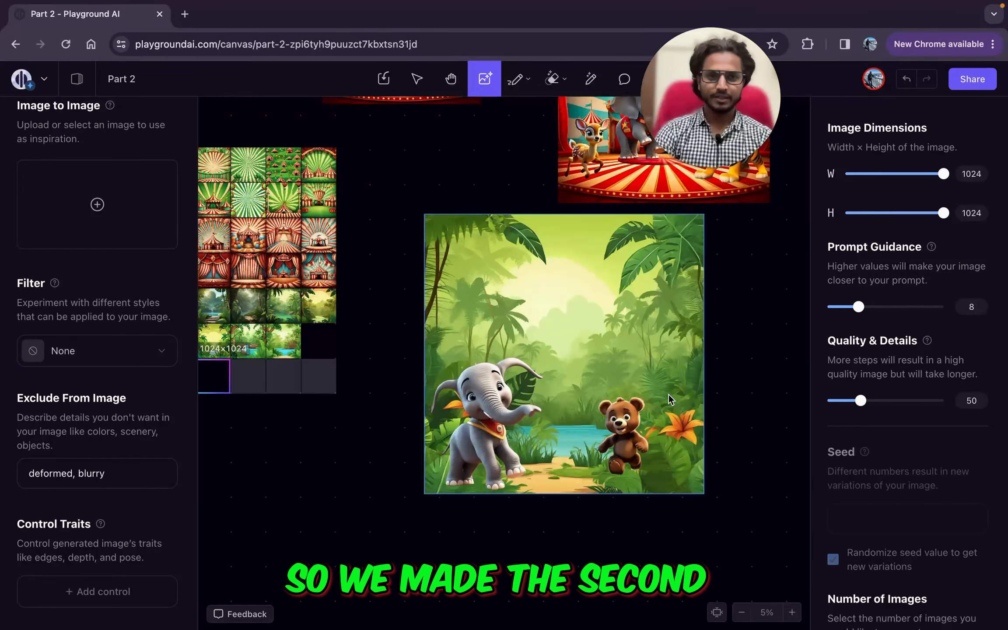
scroll(669, 395, right, 3)
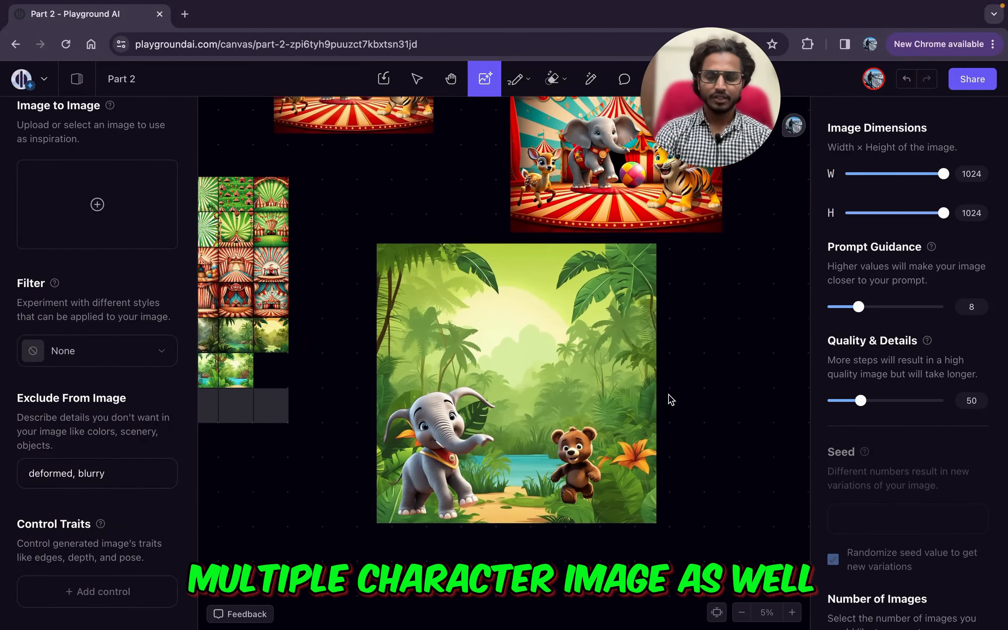
scroll(669, 394, right, 3)
scroll(669, 395, up, 2)
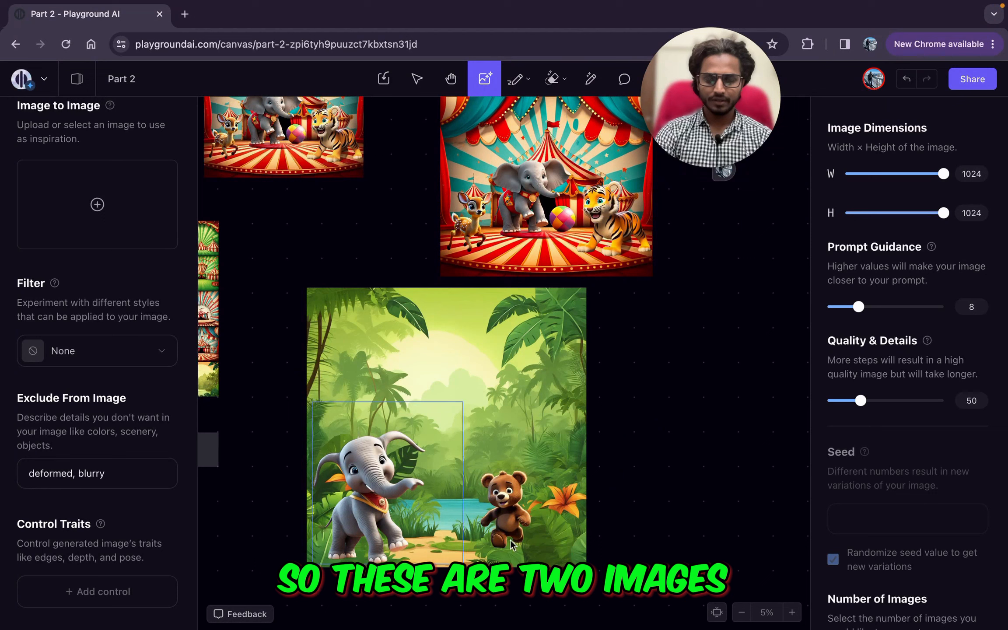
- Copy the jungle background together with the elephant and bear, paste them as one image, and place it beside the circus image
drag(704, 565, 189, 447)
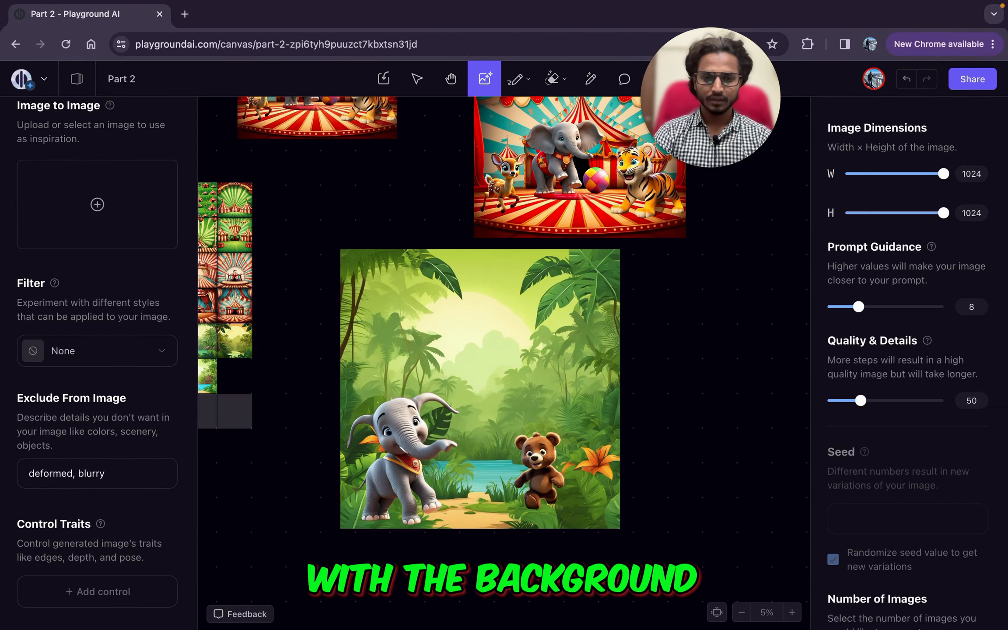
drag(700, 559, 162, 438)
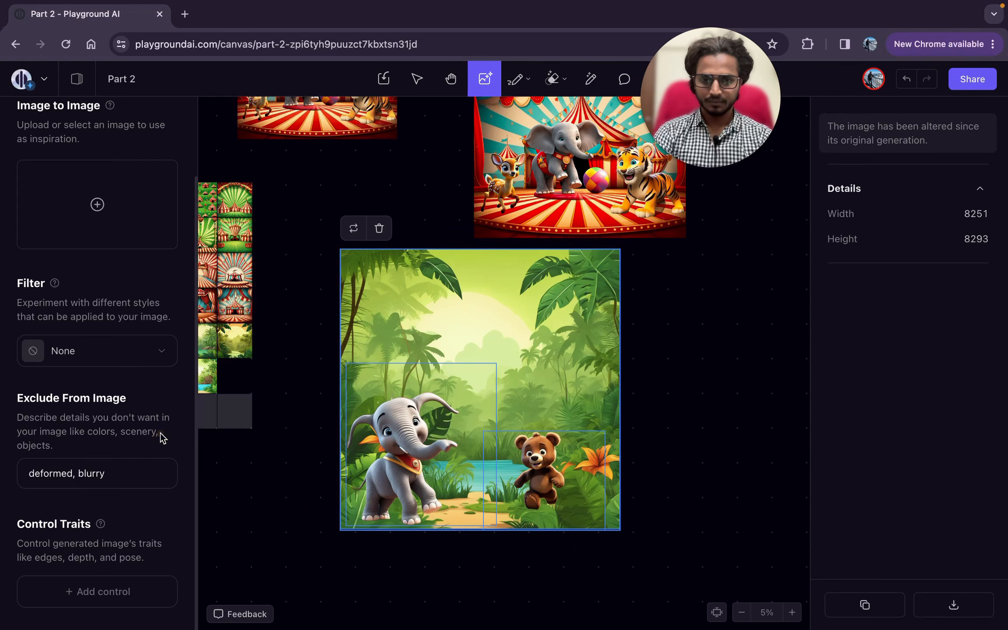
click(723, 395)
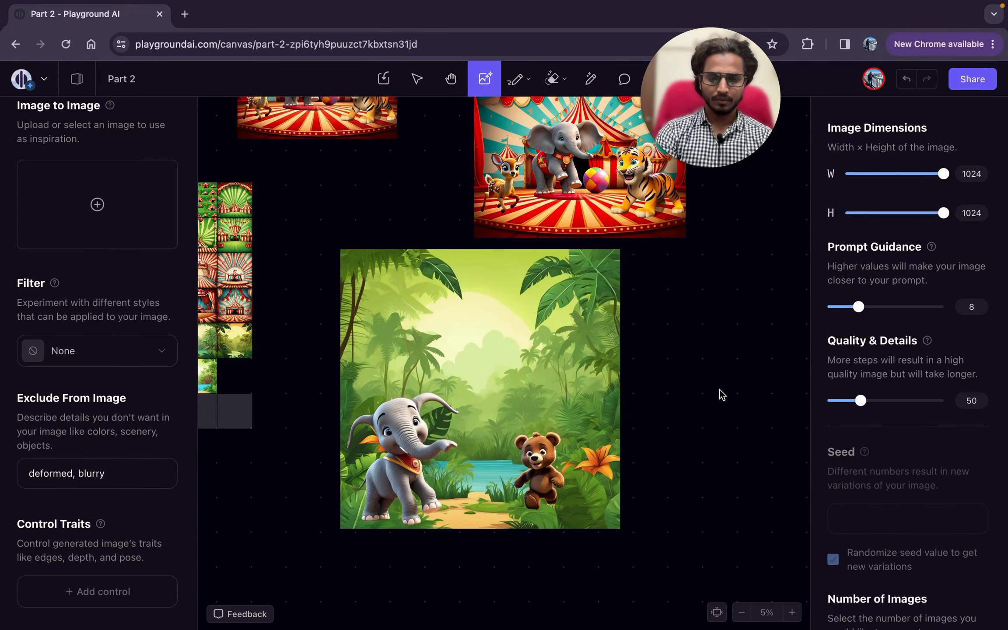
key(super+v)
scroll(720, 395, right, 2)
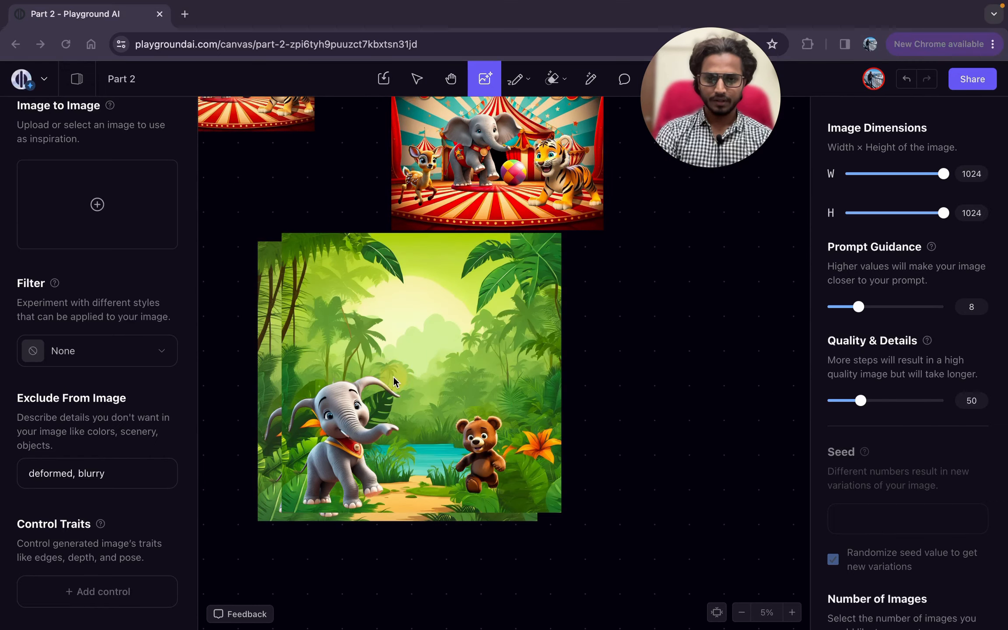
drag(392, 380, 716, 396)
scroll(474, 400, right, 5)
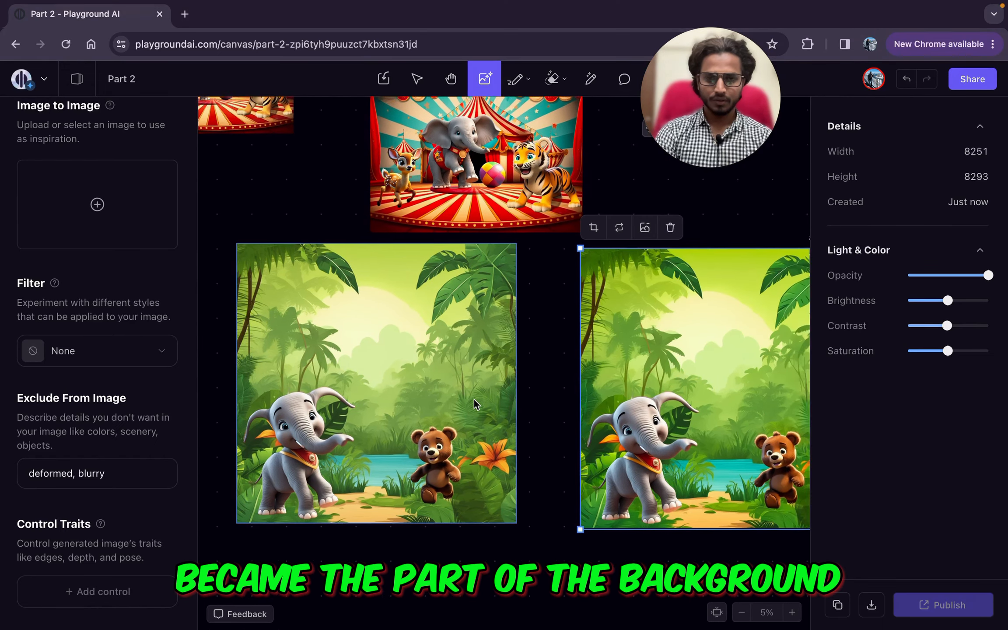
drag(473, 399, 504, 402)
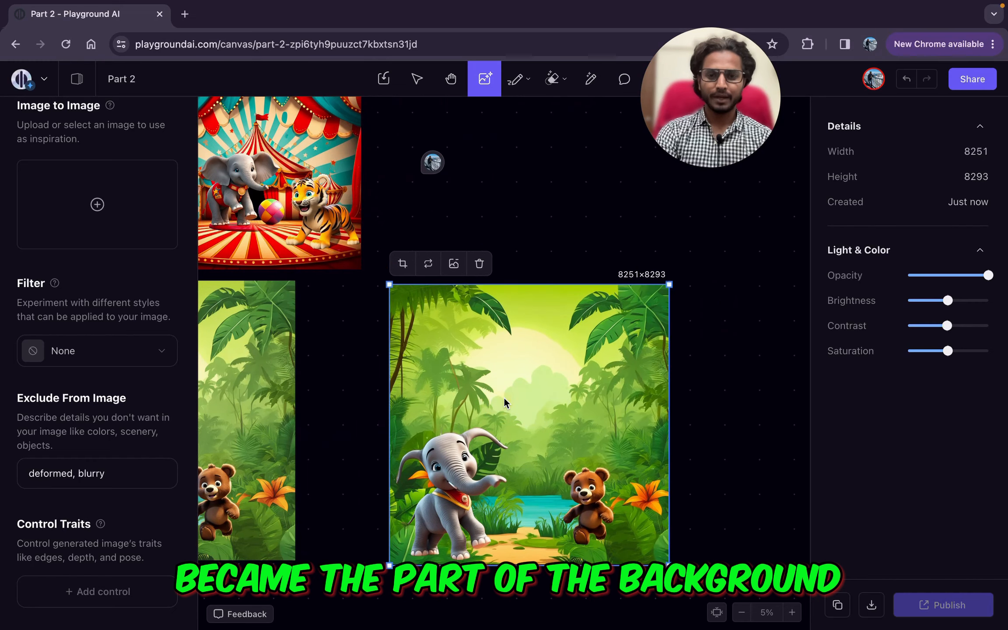
scroll(504, 396, up, 5)
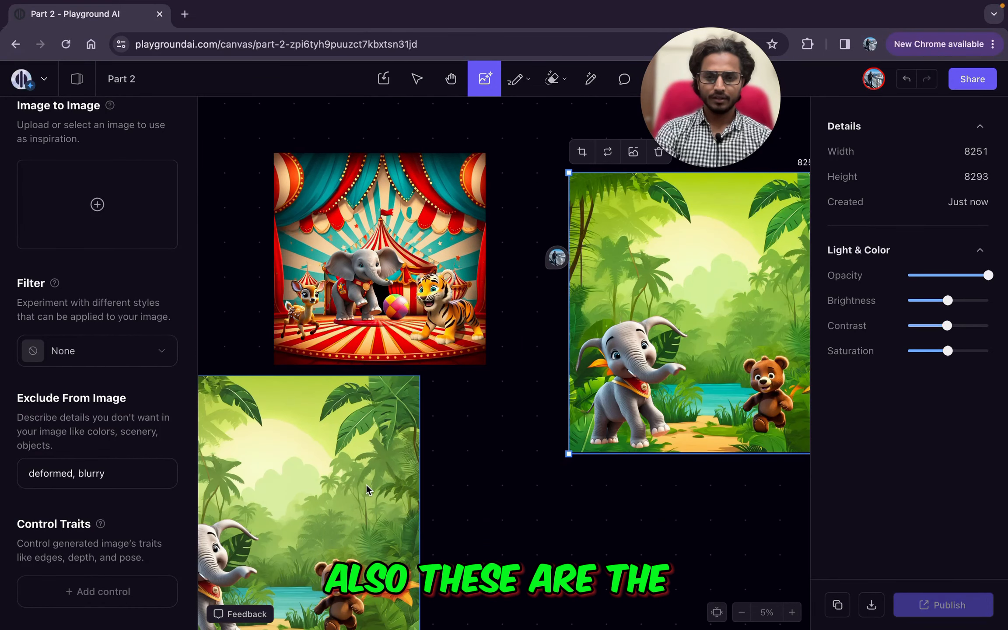
- Move the original jungle background aside, enlarge the circus image to about 9275 × 8820, and reposition it next to the flattened jungle image
drag(366, 483, 245, 543)
click(358, 355)
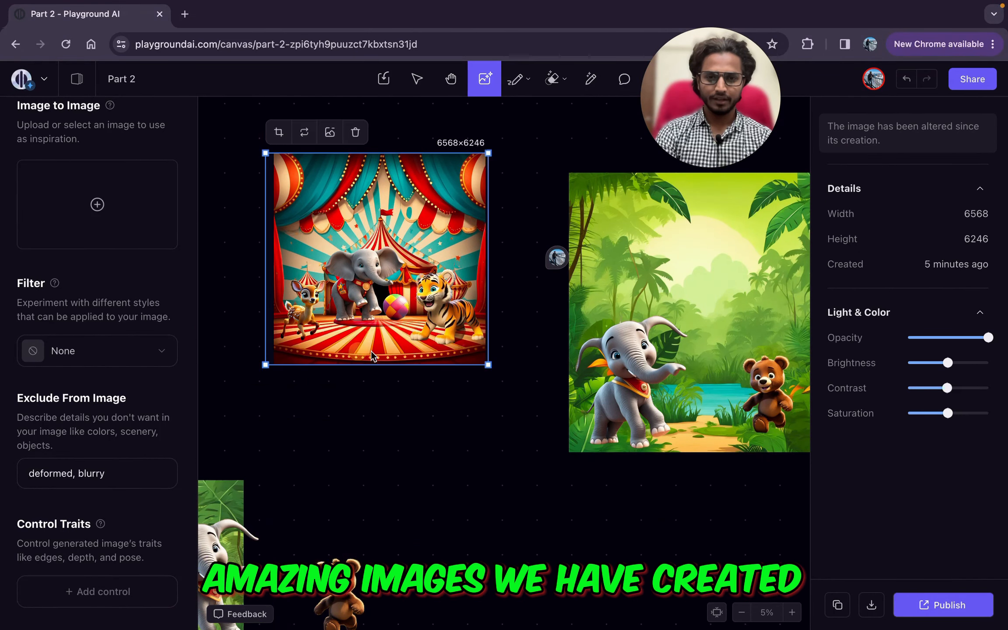
drag(486, 364, 506, 452)
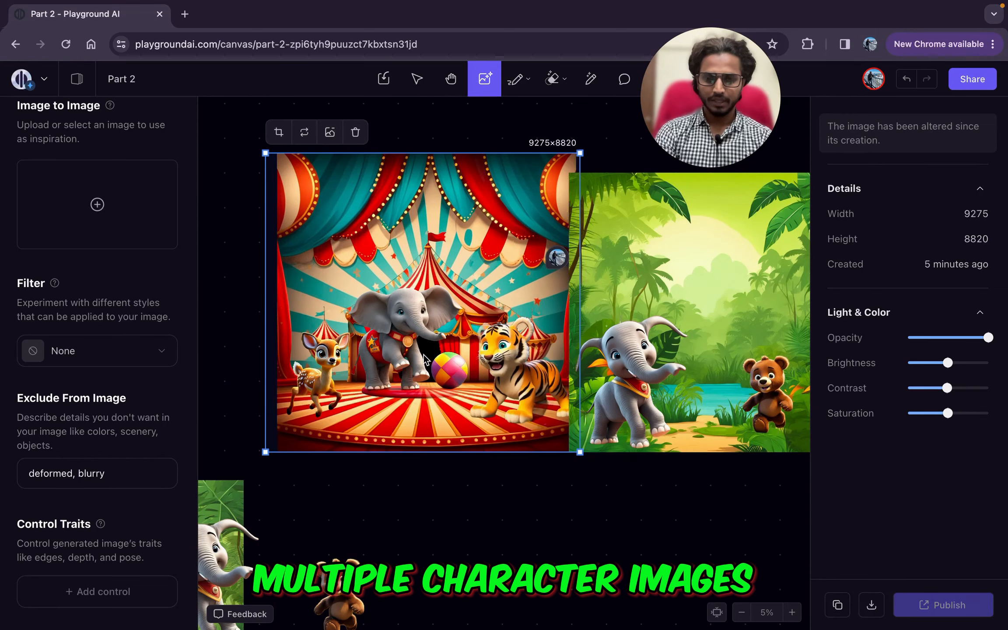
drag(426, 360, 384, 386)
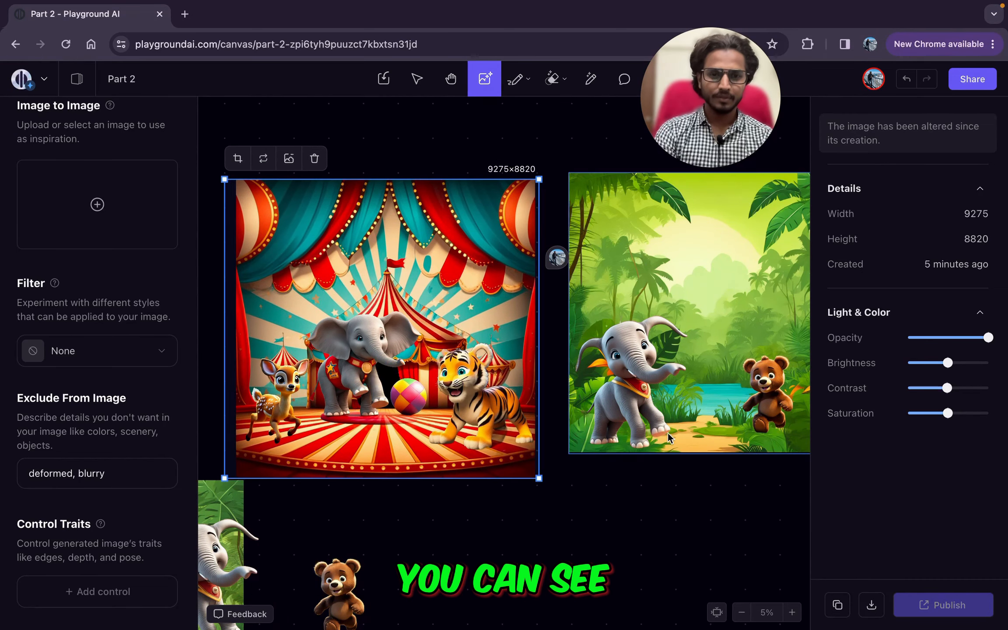
- Enlarge the flattened jungle image to about 9171 × 9218 and compare it with the circus image
click(702, 350)
scroll(702, 349, right, 2)
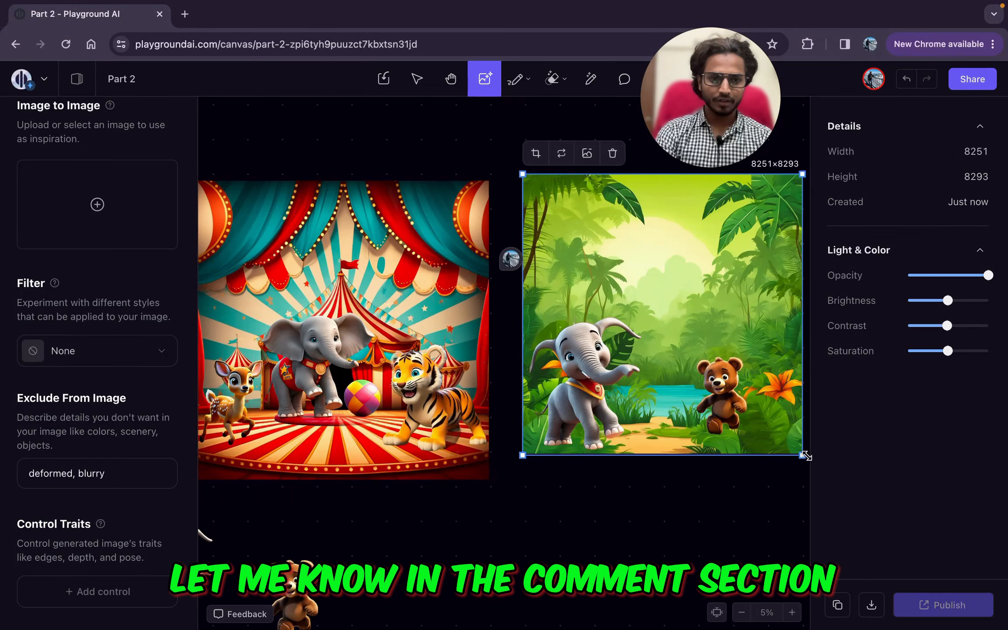
drag(806, 456, 834, 486)
scroll(763, 490, down, 1)
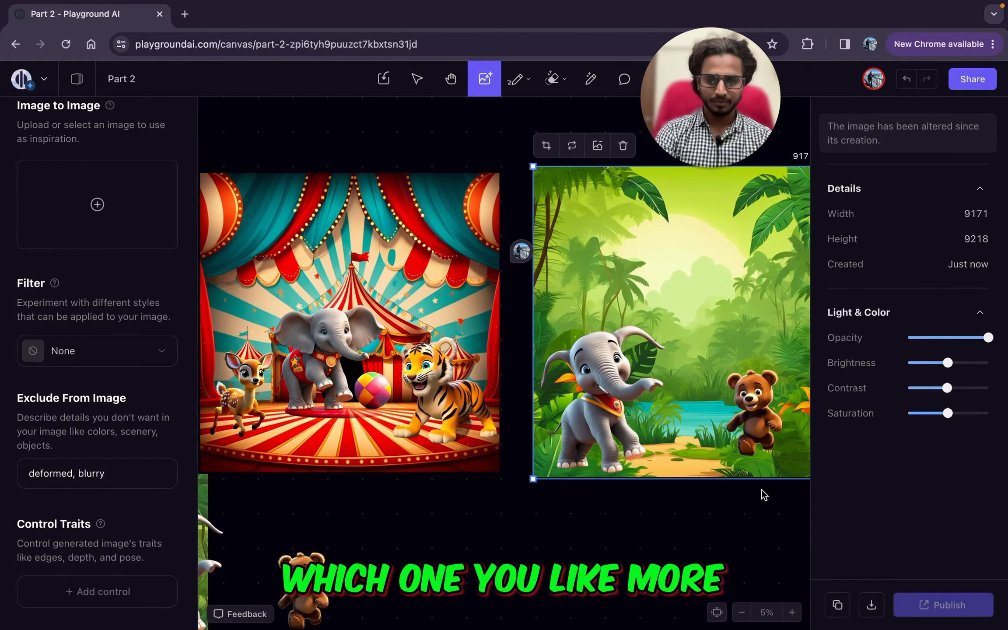
scroll(543, 455, left, 3)
scroll(542, 456, up, 2)
scroll(484, 455, right, 10)
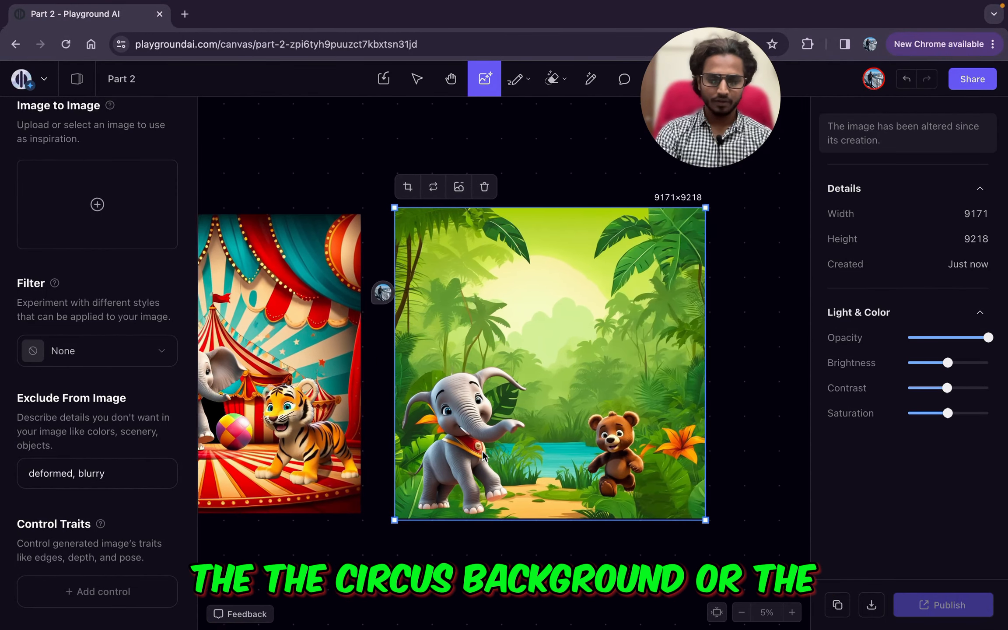